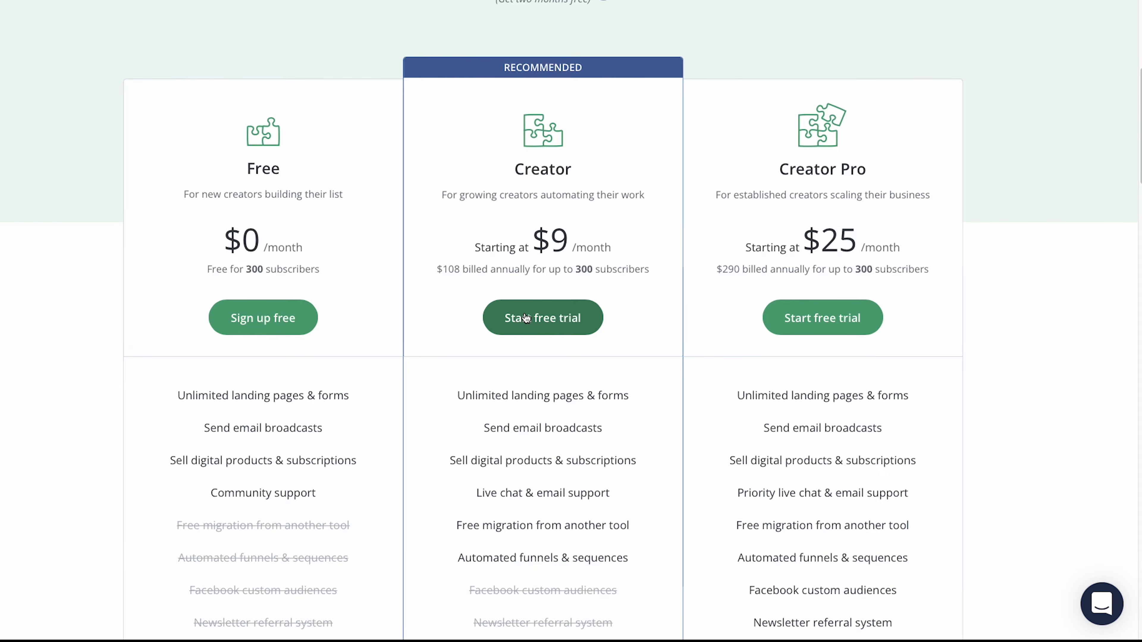
Start the Creator plan's free trial and create the account with the email address and account password, agreeing to the terms
left_click(549, 323)
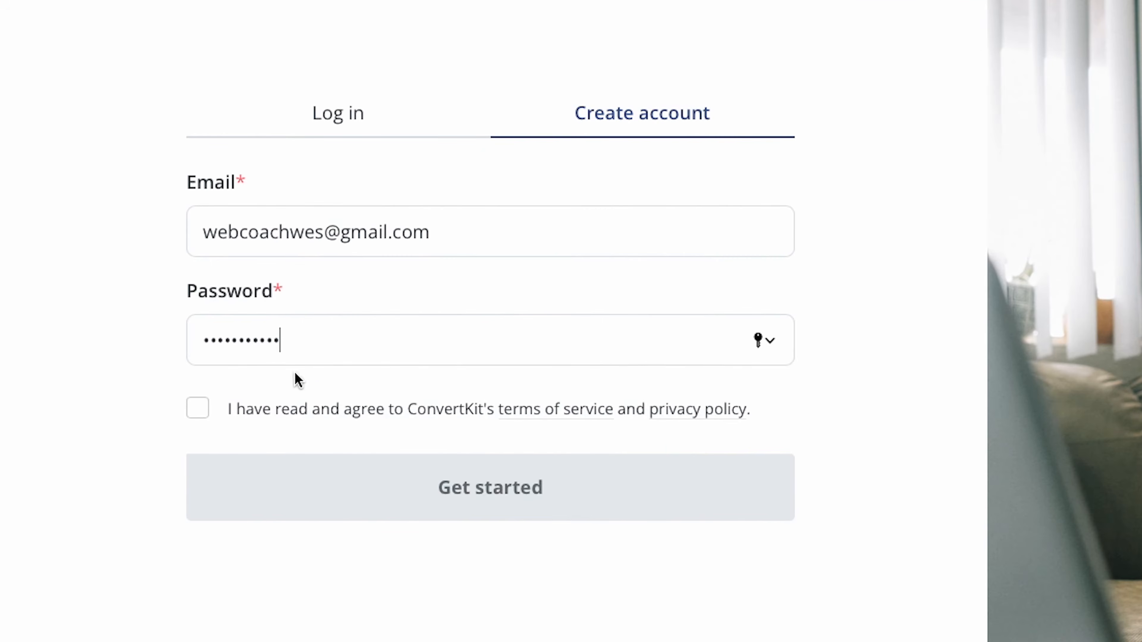
left_click(198, 409)
left_click(513, 492)
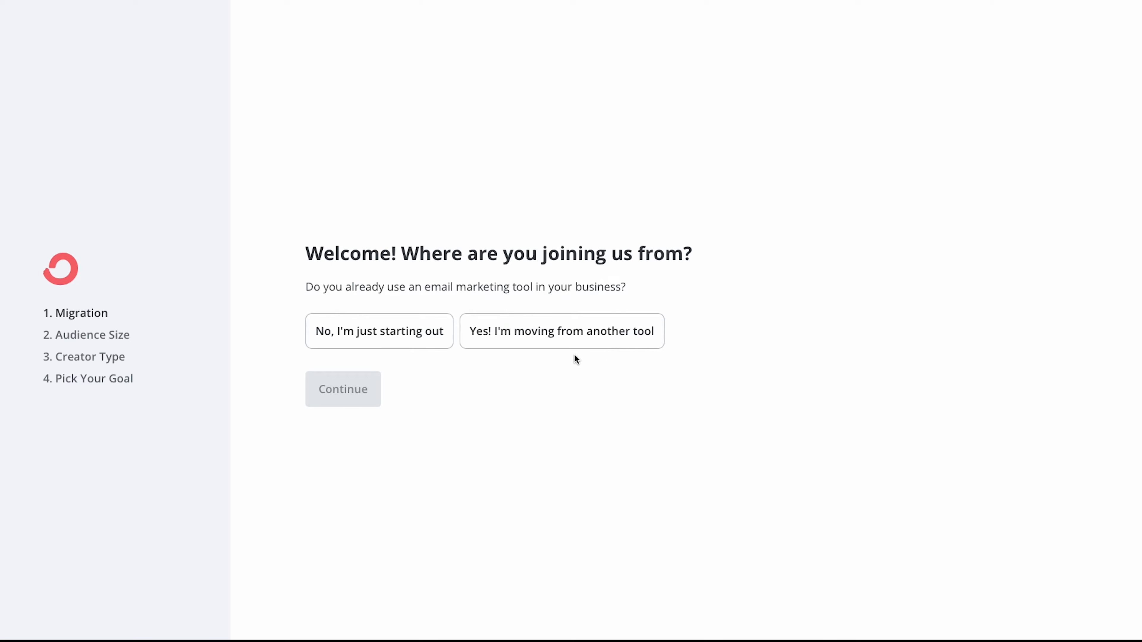
Answer the onboarding migration question with "No, I'm just starting out" and continue
left_click(369, 335)
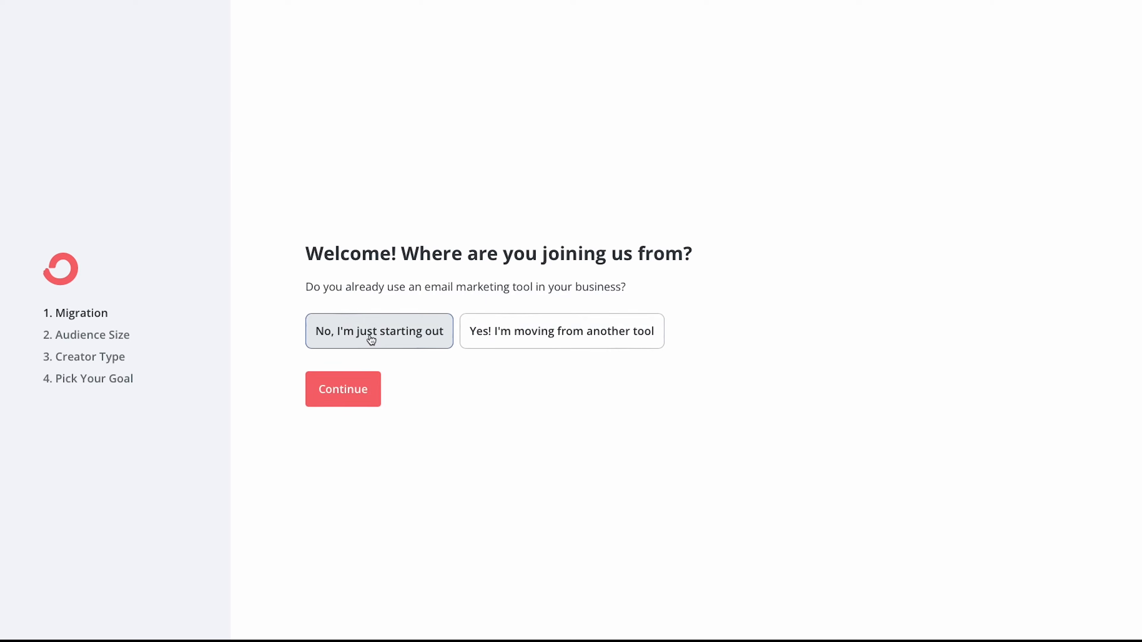
left_click(354, 393)
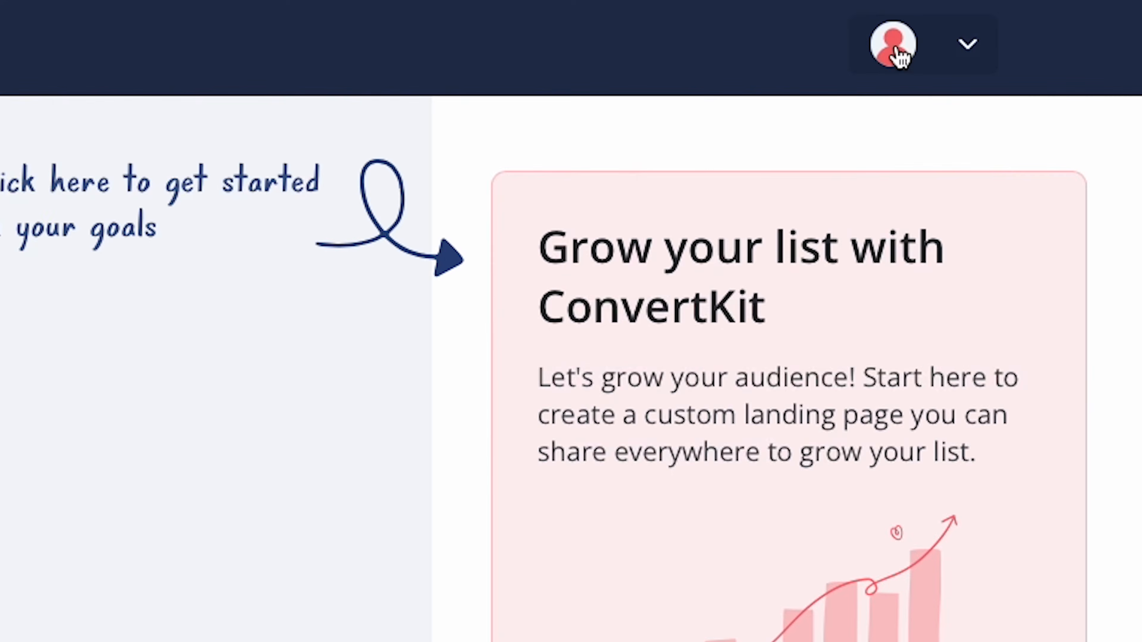
Open the account settings, enter the account owner's full name in the login details, and save the changes
left_click(1076, 25)
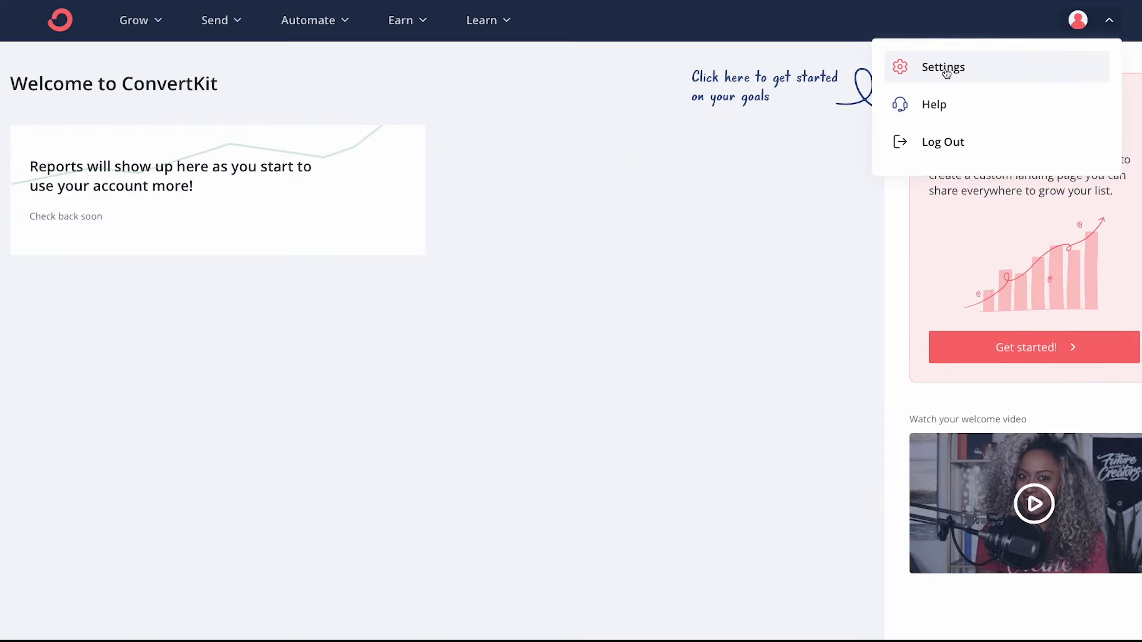
left_click(582, 166)
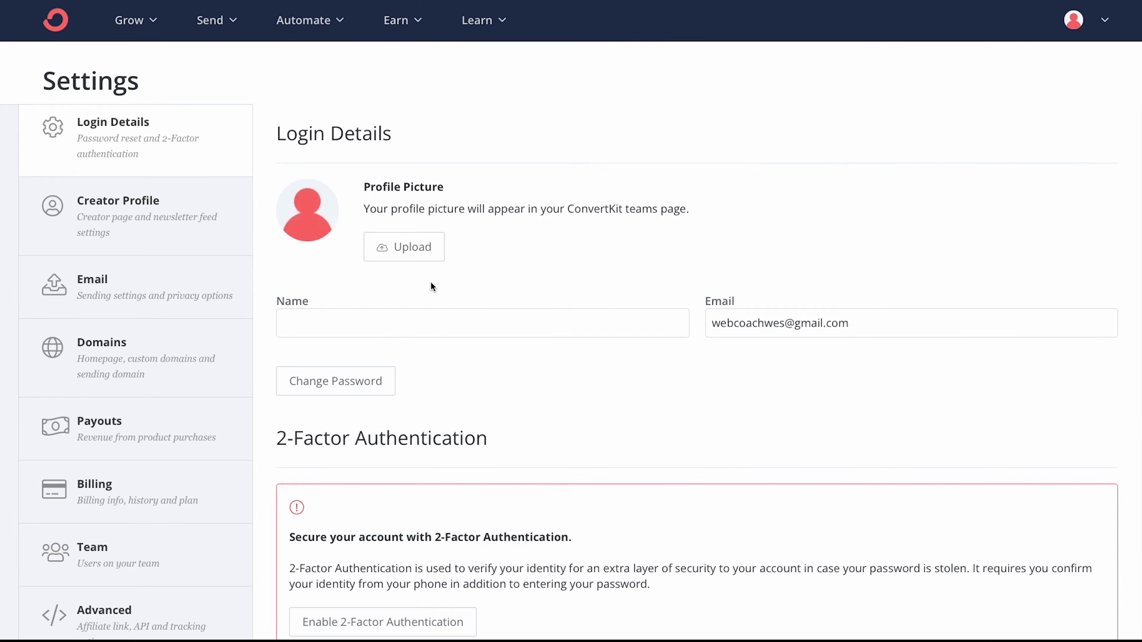
left_click(332, 333)
type("Wes McDowell")
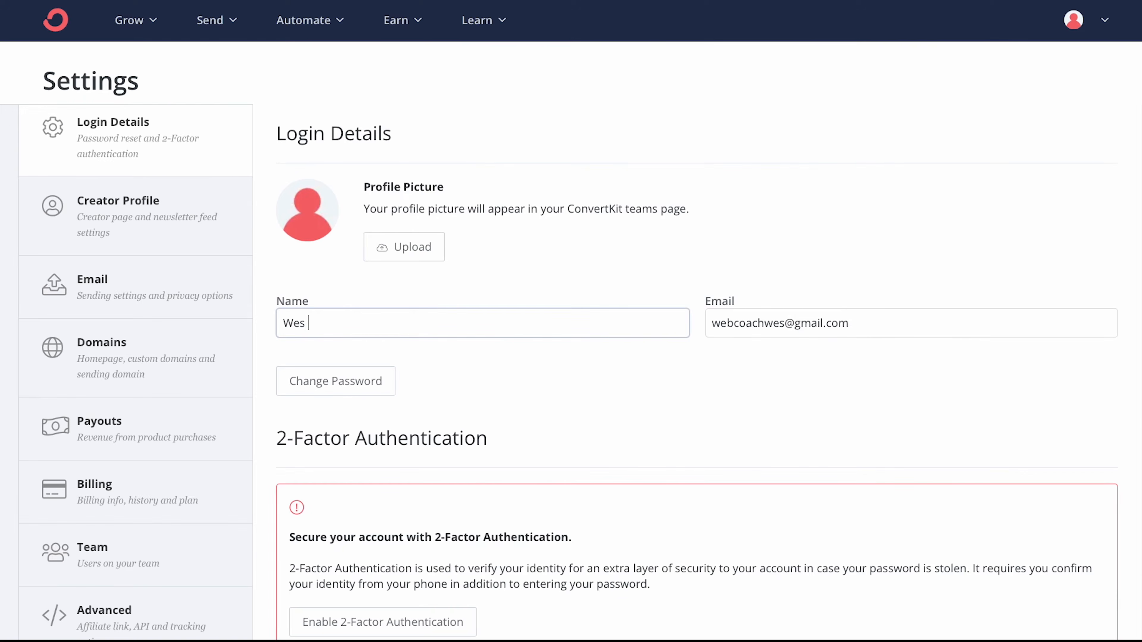
scroll(1102, 509, "down", 4)
left_click(1102, 513)
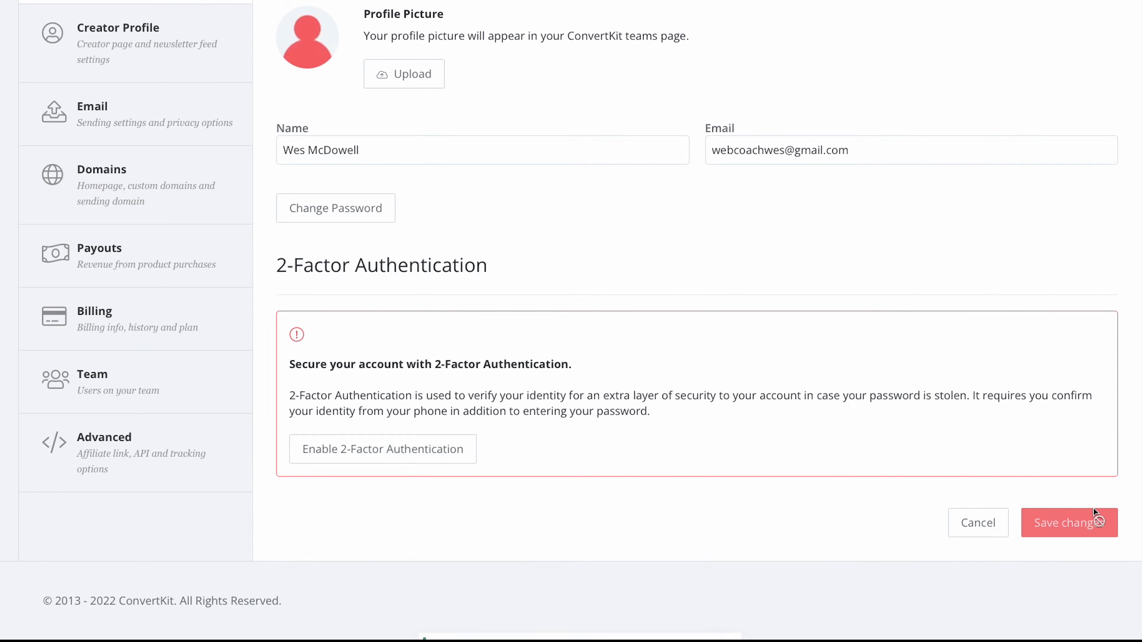
Resend the sending address confirmation from the Email settings and verify the address through the "Confirm your ConvertKit account" message in Gmail
scroll(188, 324, "up", 1)
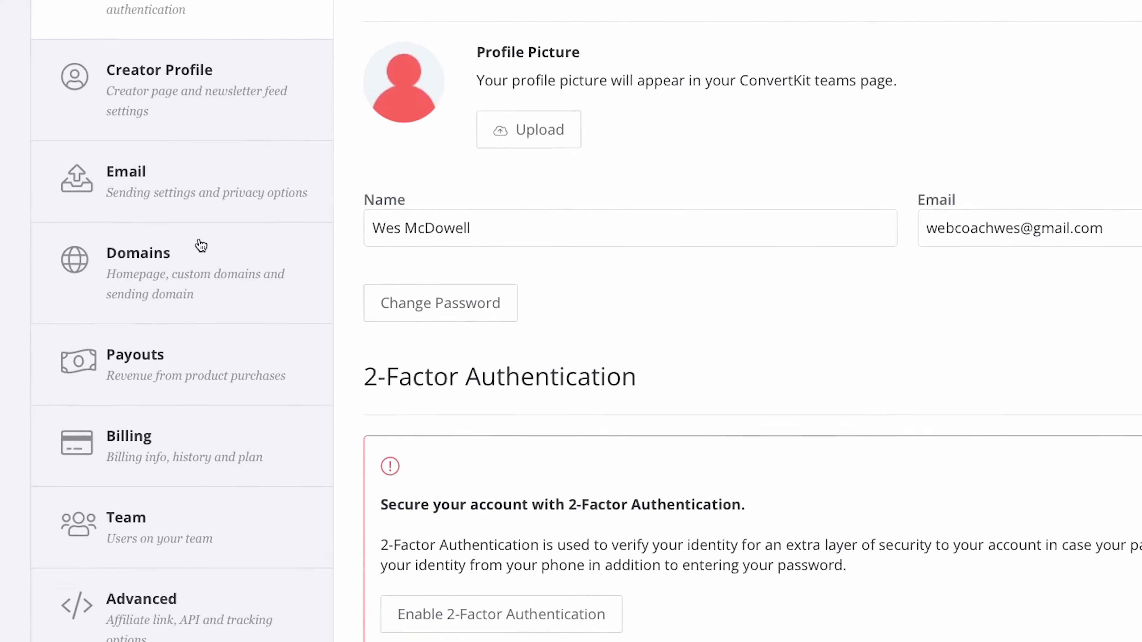
left_click(242, 293)
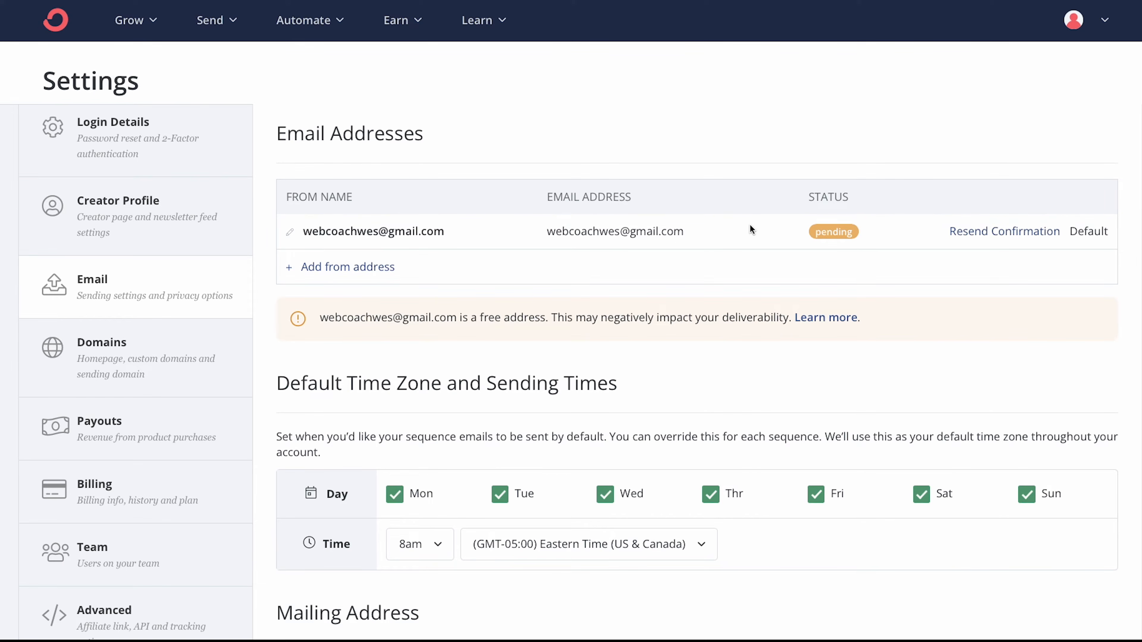
left_click(1011, 232)
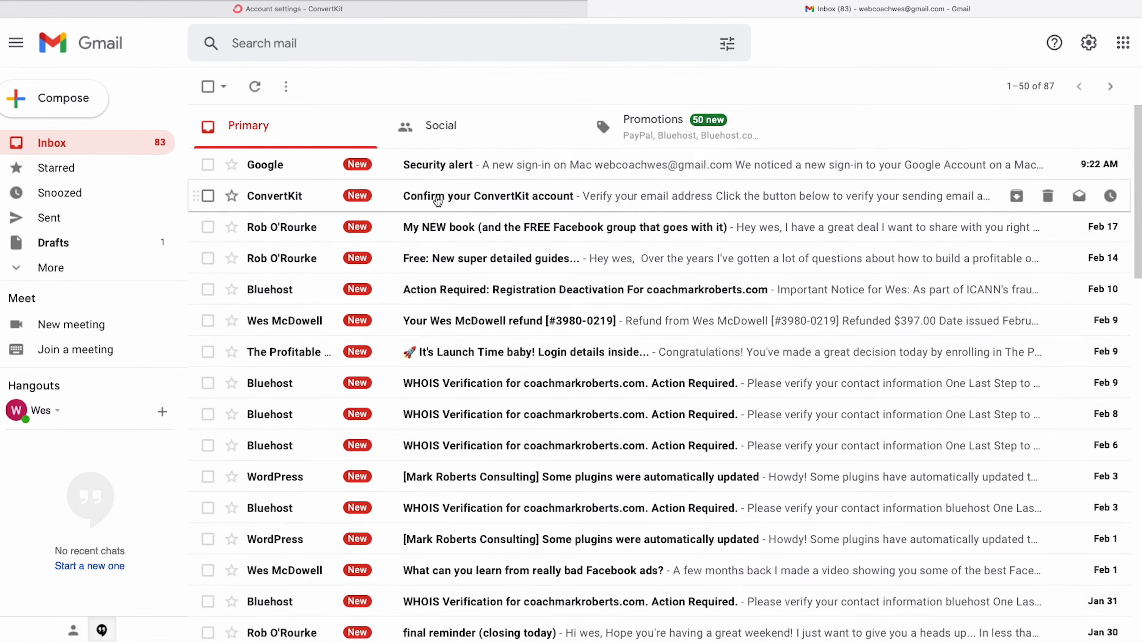
left_click(435, 196)
left_click(711, 425)
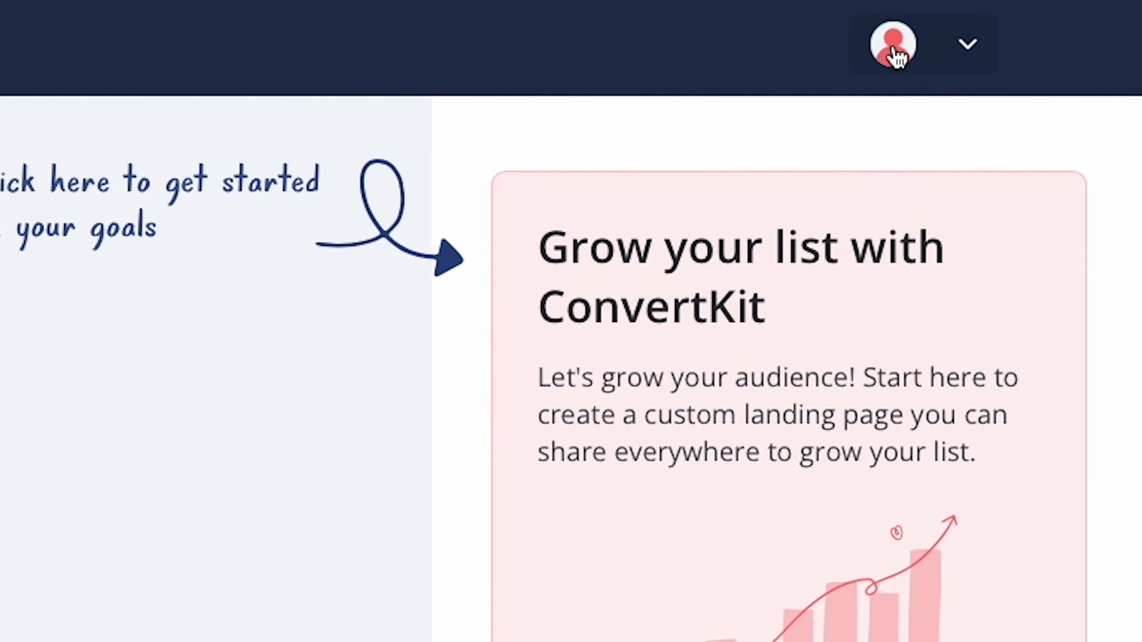
Reopen the account's Email settings and exclude Saturday and Sunday from the default sending days
left_click(893, 49)
left_click(537, 169)
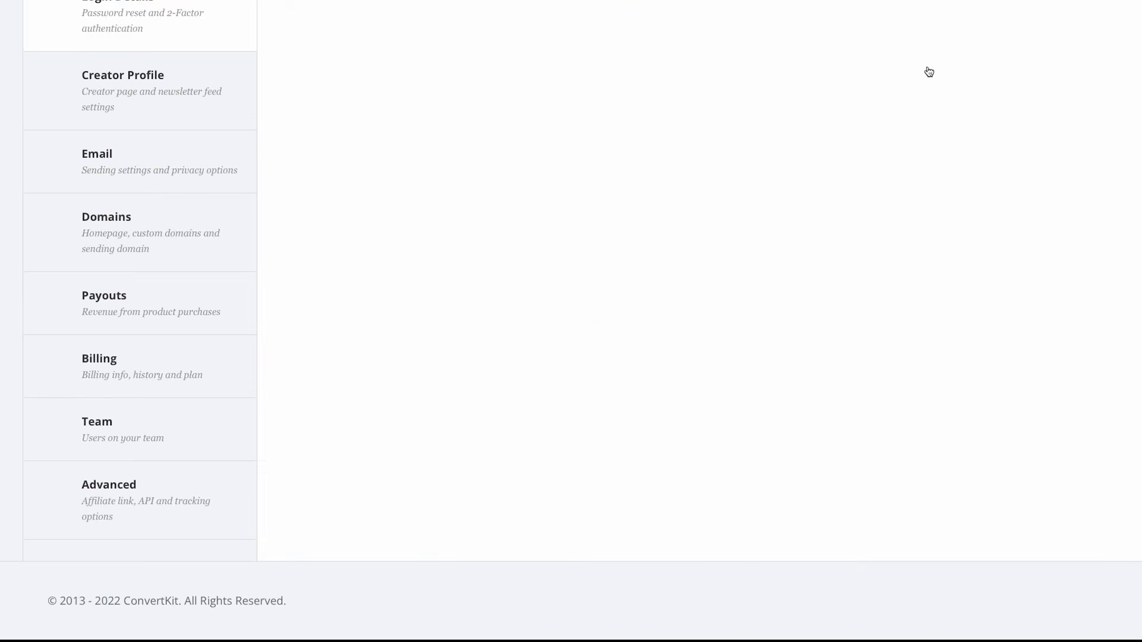
left_click(180, 290)
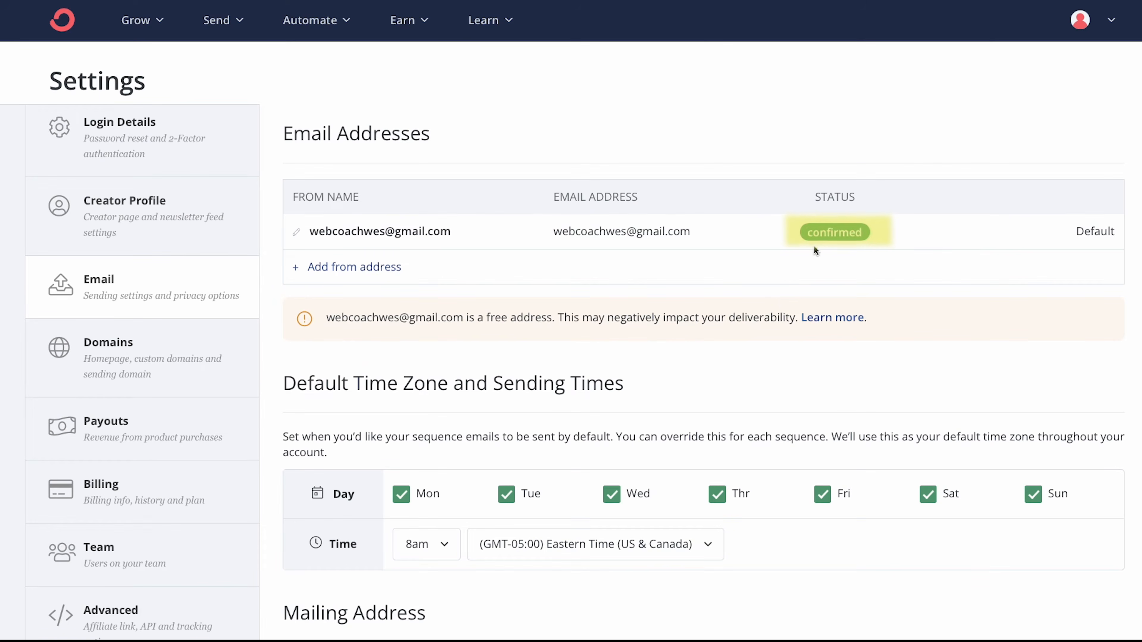
scroll(780, 298, "down", 2)
scroll(781, 299, "down", 3)
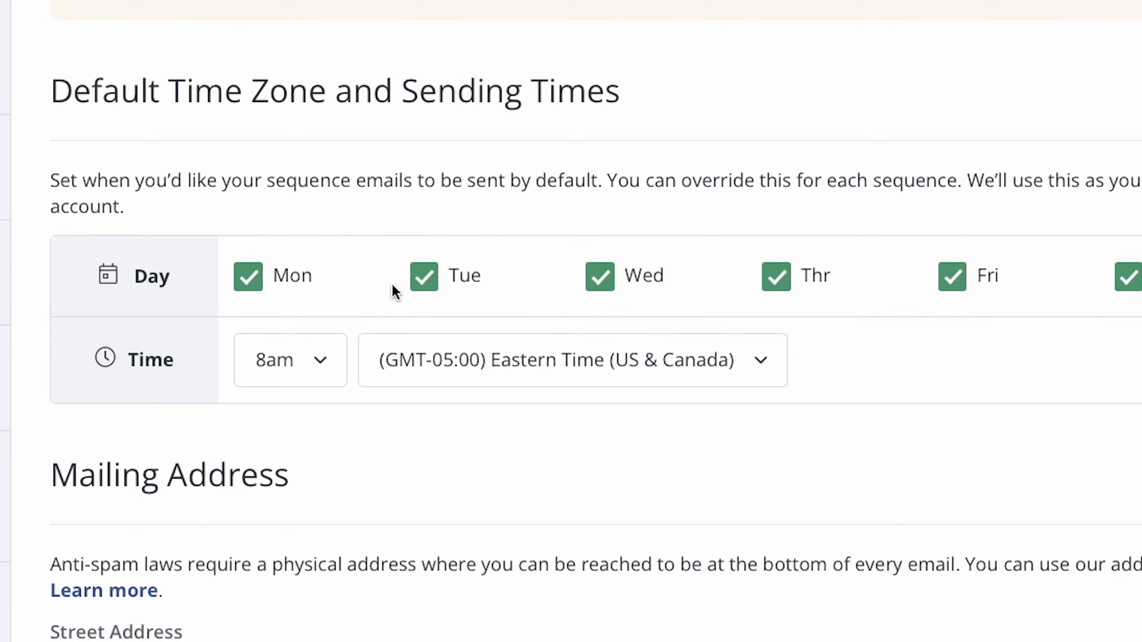
left_click(1129, 279)
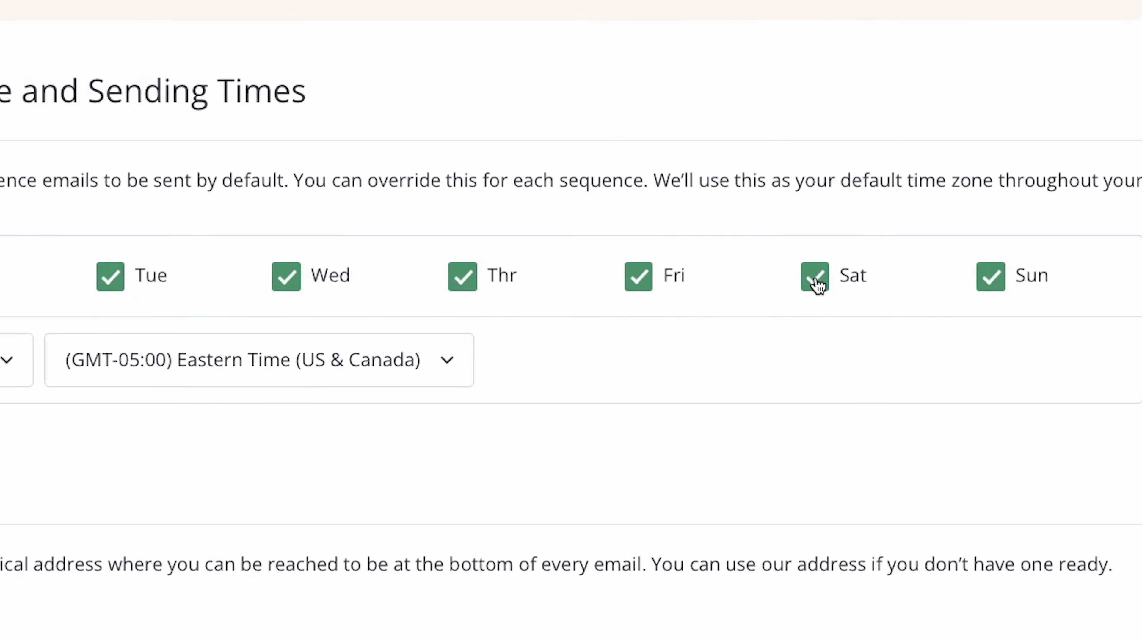
left_click(989, 283)
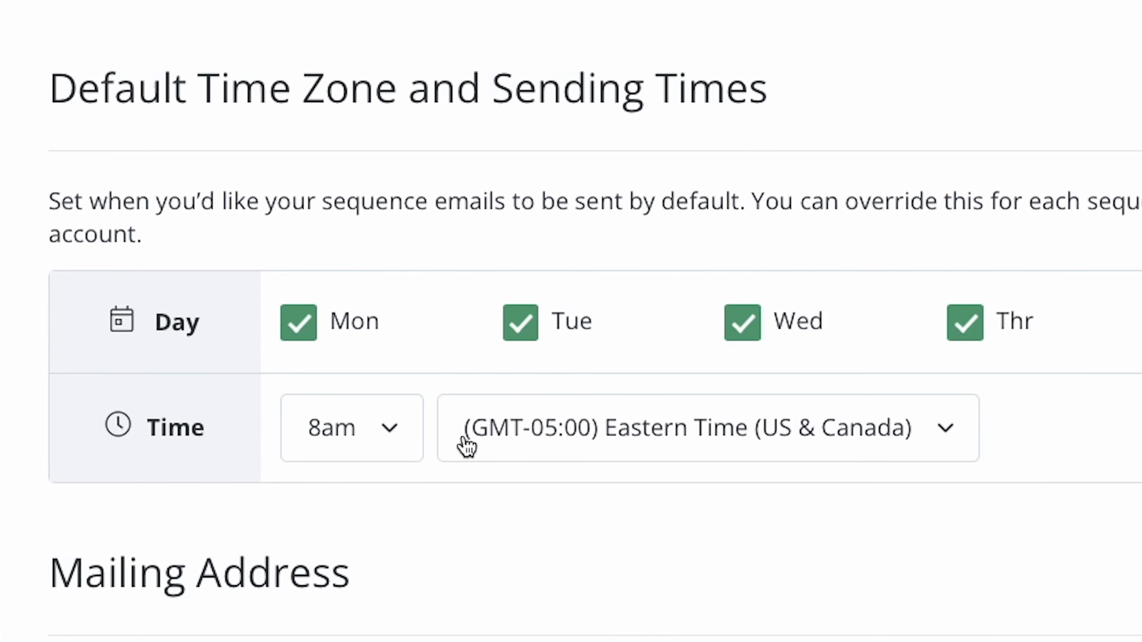
Set the default sending time for sequence emails to 11am
left_click(378, 436)
scroll(418, 623, "down", 5)
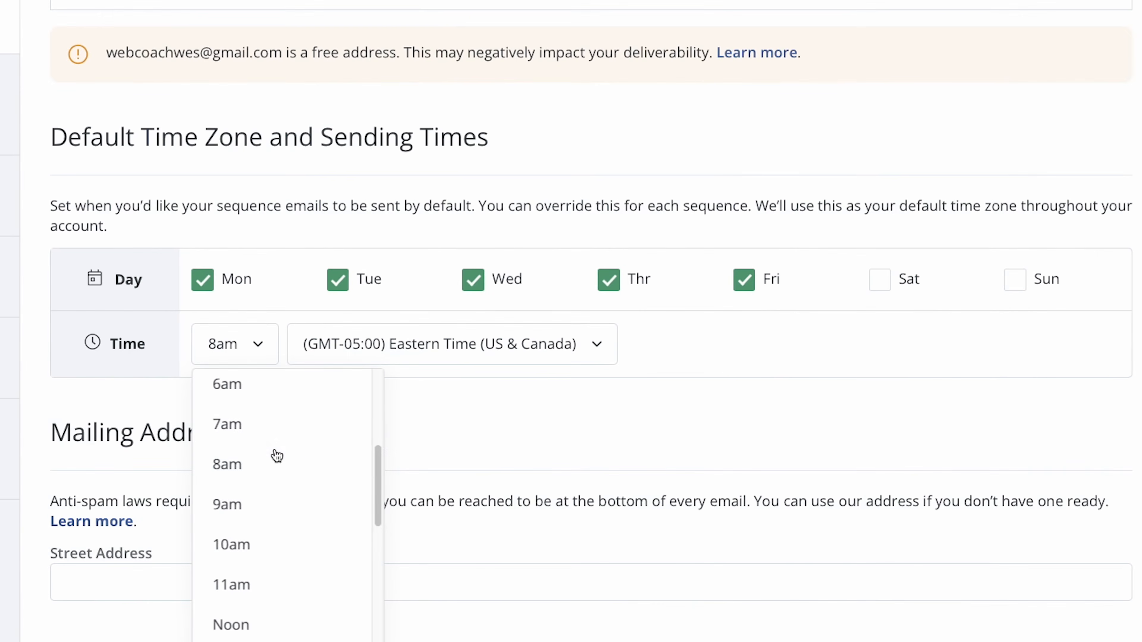
scroll(255, 445, "up", 1)
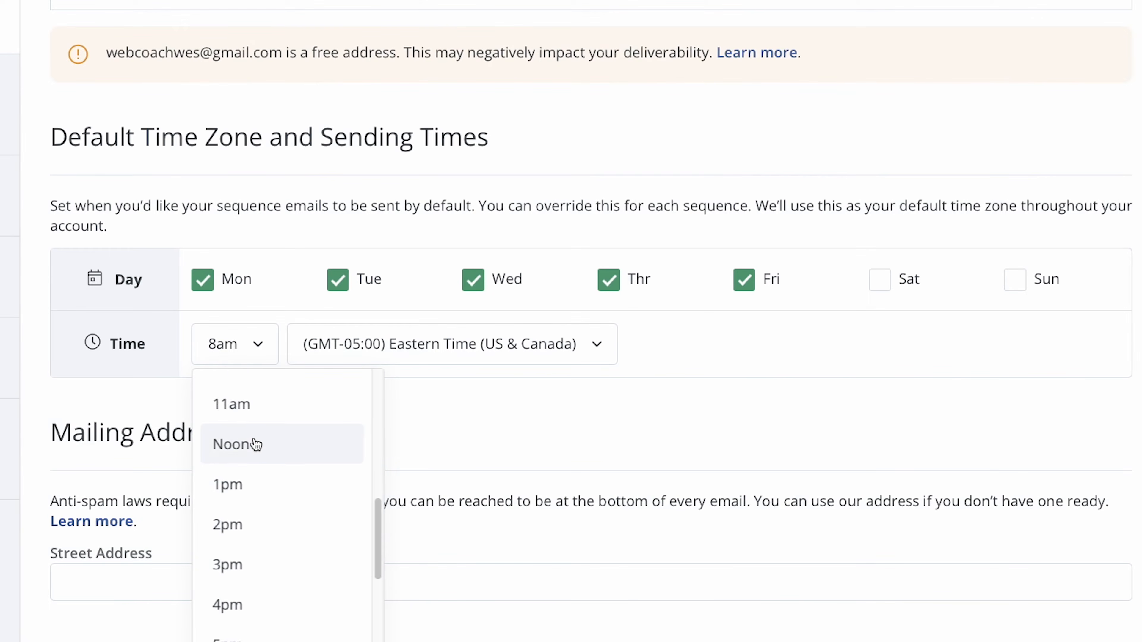
left_click(257, 423)
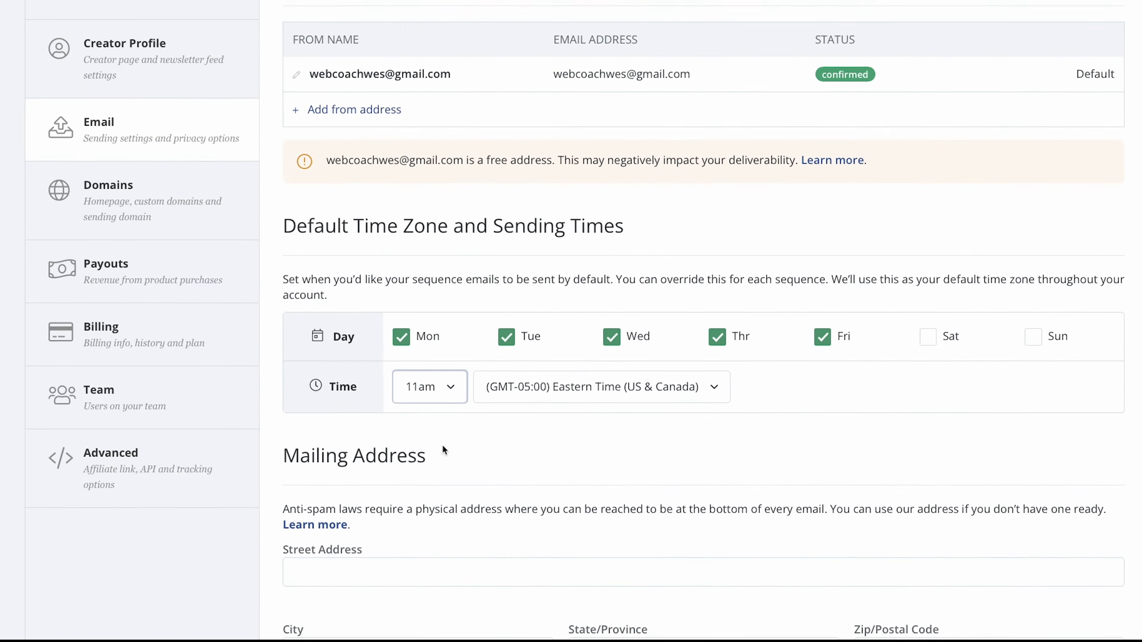
Open the help article linked under Mailing Address and read the physical address alternatives and the conditions for using ConvertKit's address
scroll(442, 447, "down", 5)
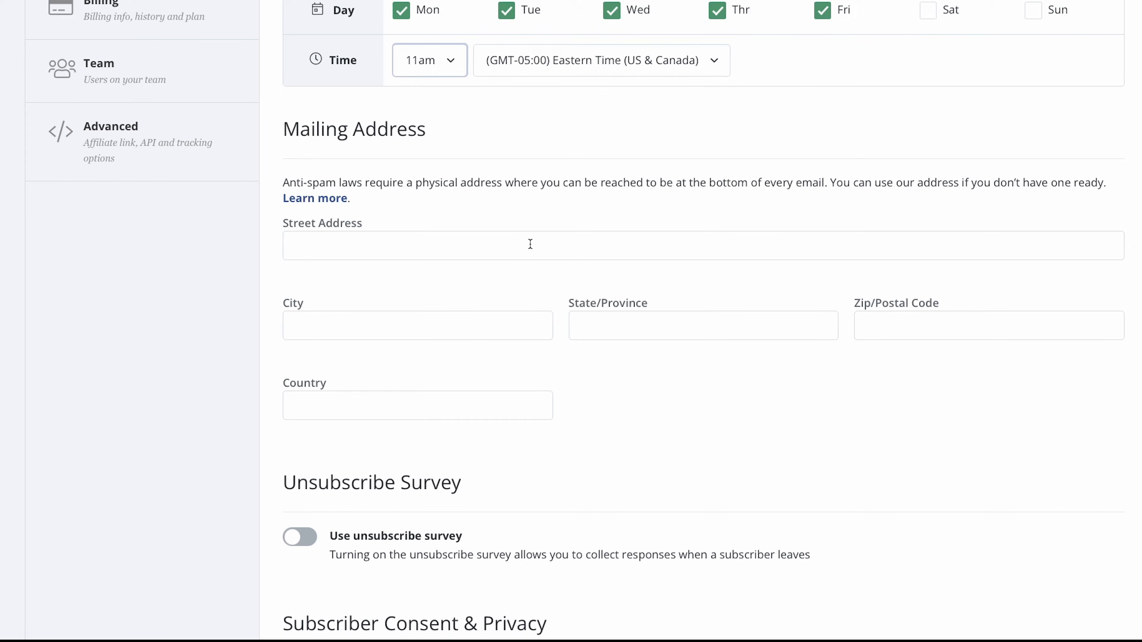
left_click(323, 200)
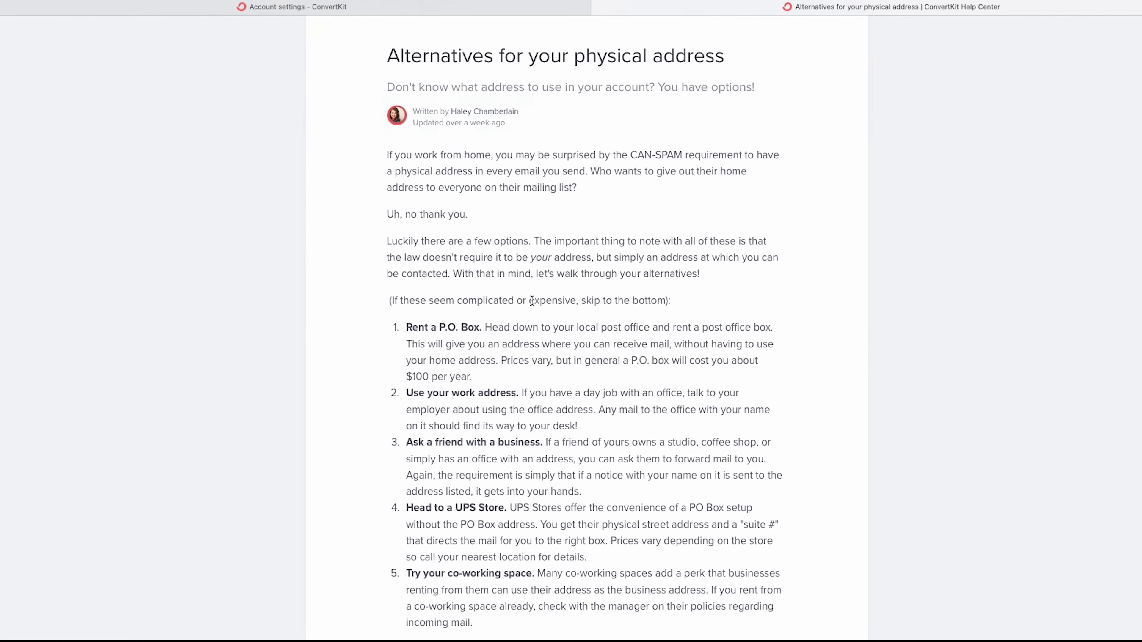
scroll(532, 300, "down", 3)
scroll(532, 300, "down", 6)
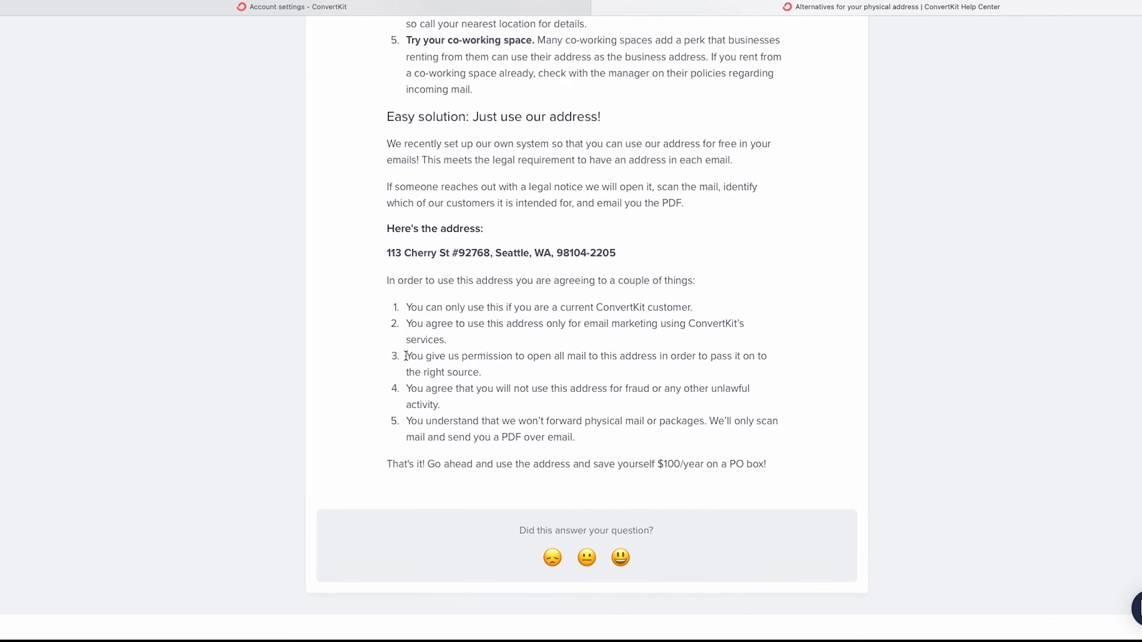
left_click_drag(406, 356, 460, 373)
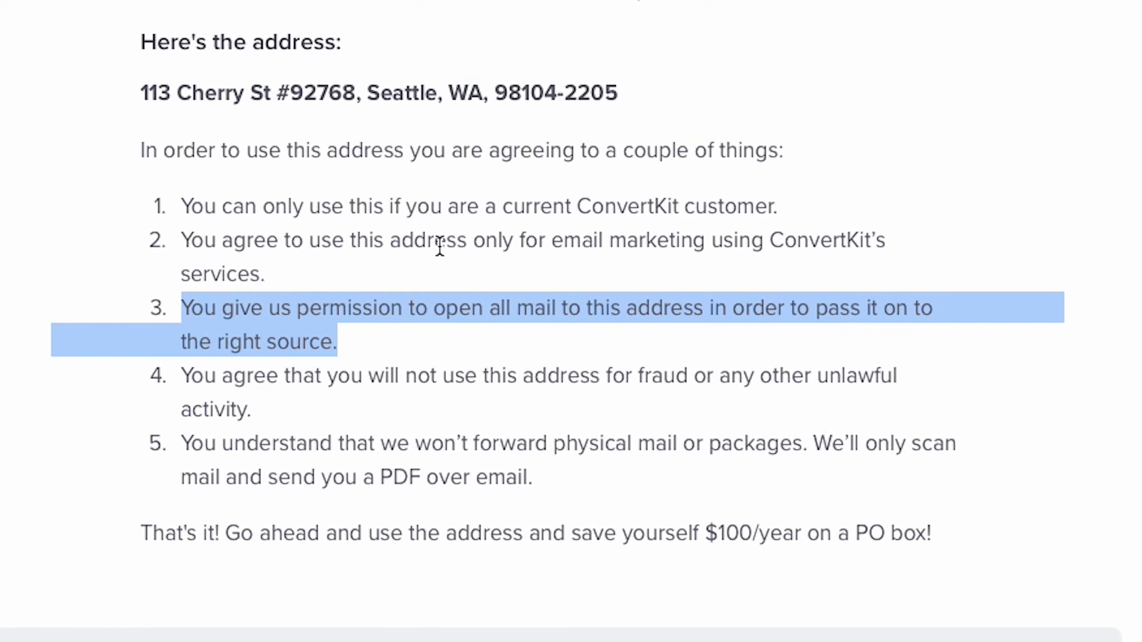
left_click(512, 253)
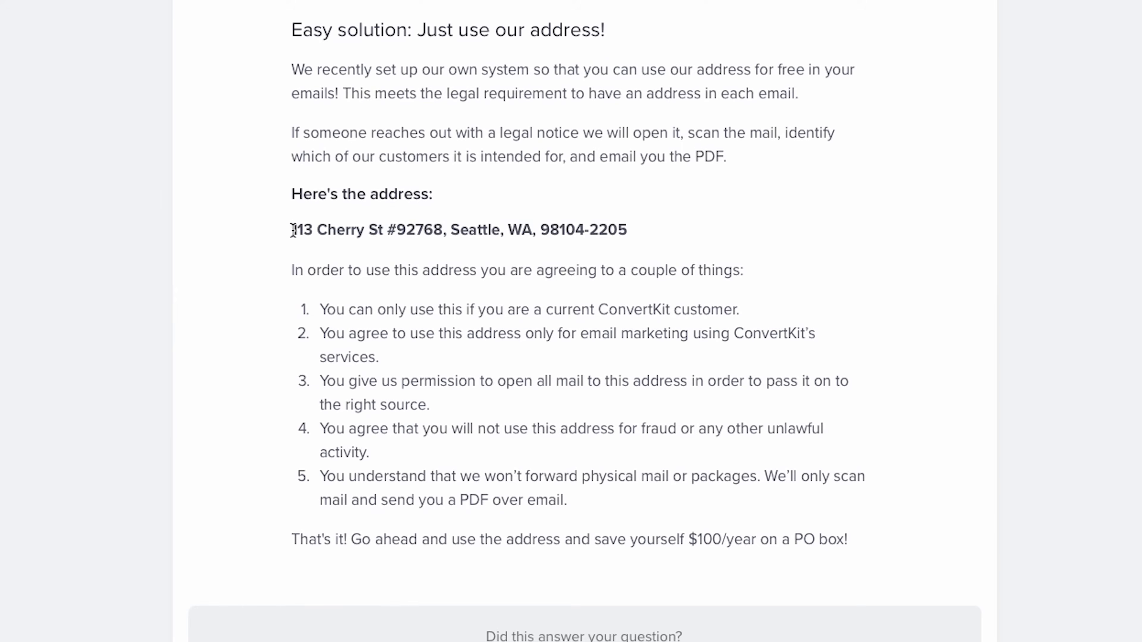
Copy ConvertKit's postal address from the article and fill in the mailing address fields in the Email settings, with USA as the country
left_click_drag(140, 92, 317, 92)
left_click_drag(331, 259, 698, 258)
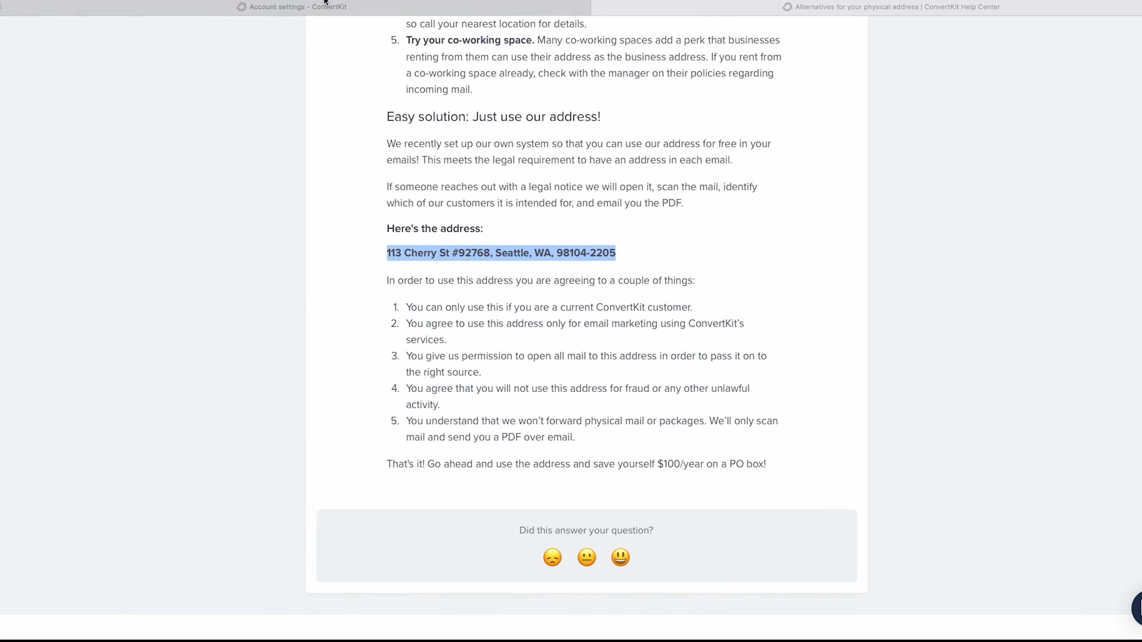
left_click(329, 7)
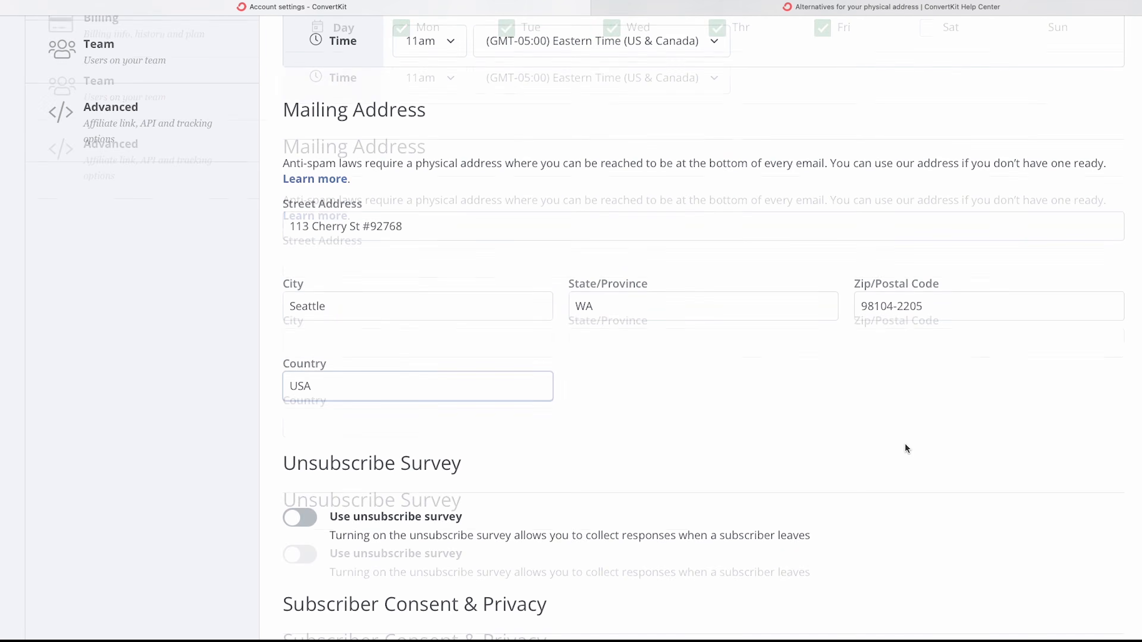
Set the GDPR consent page to show only to subscribers currently in the EU, UK, and Switzerland, and save the Email settings
scroll(905, 448, "down", 1)
scroll(905, 442, "down", 6)
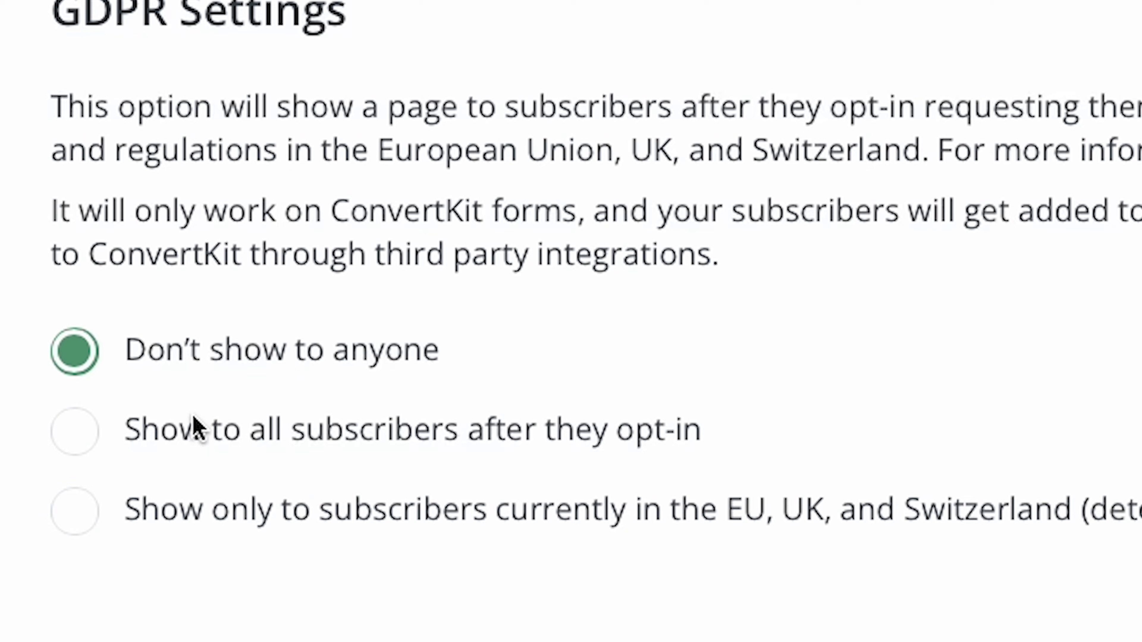
left_click(71, 517)
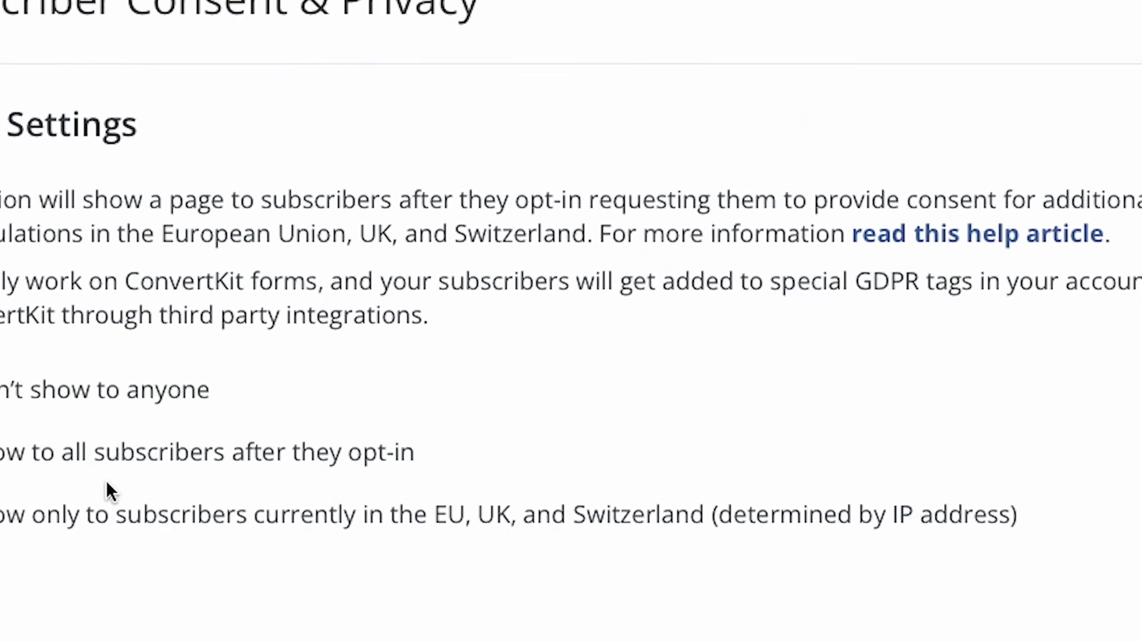
left_click(984, 538)
Go to the email templates and open the default "Text only" template for editing
scroll(620, 257, "up", 15)
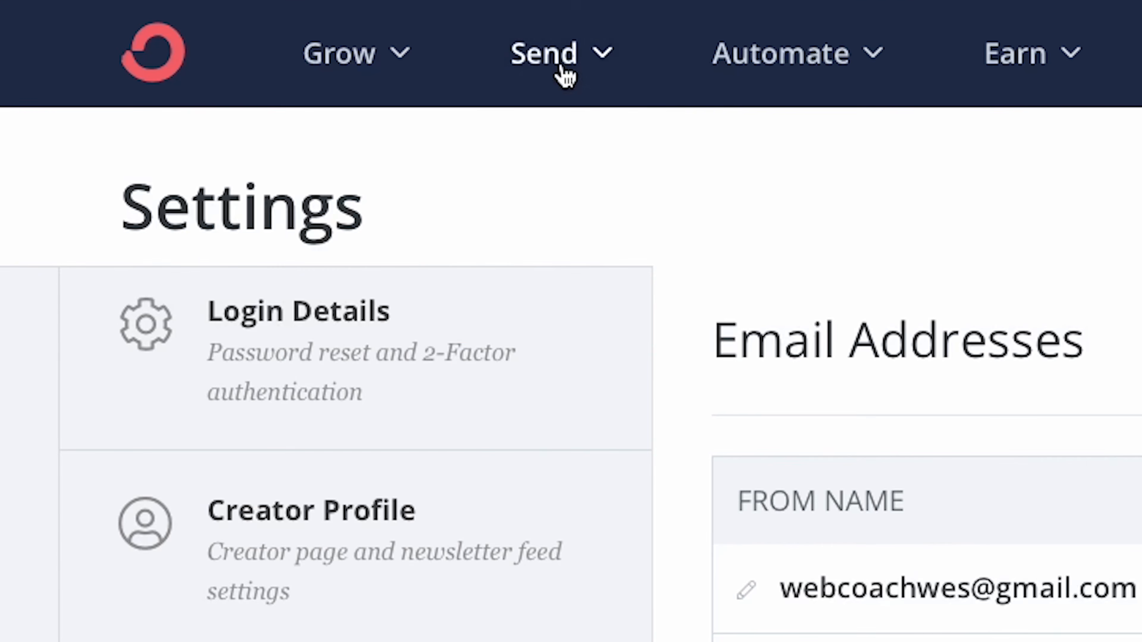
left_click(561, 67)
left_click(1048, 146)
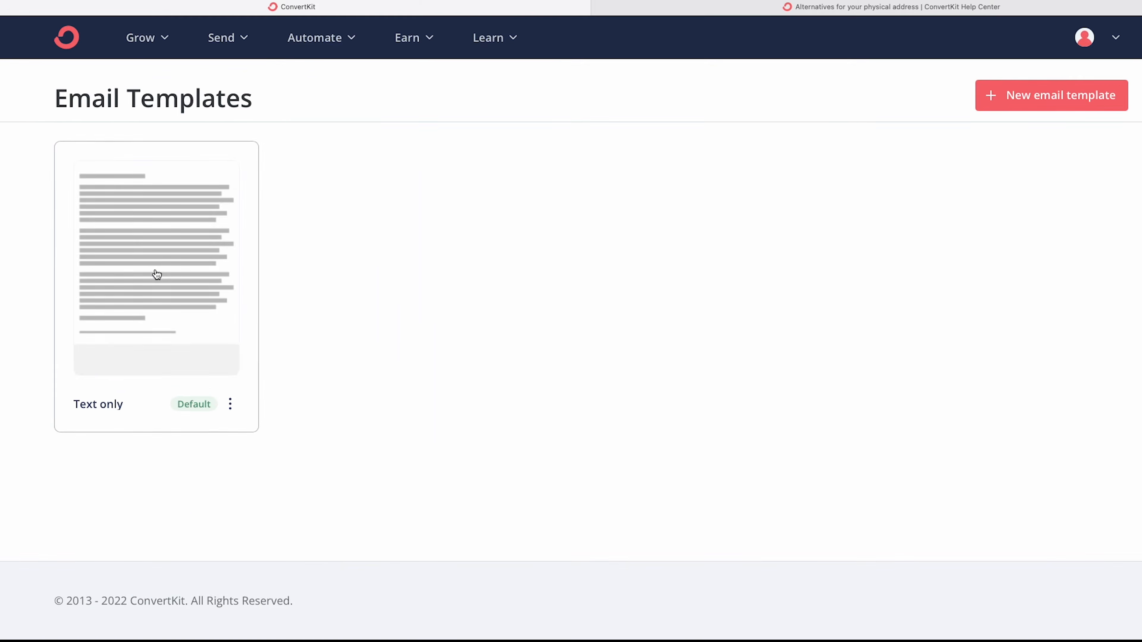
left_click(156, 275)
Enter sample copy beginning "Advertising is good for business, but guess what's better?" as the default content and set the paragraph font to Georgia
left_click(129, 221)
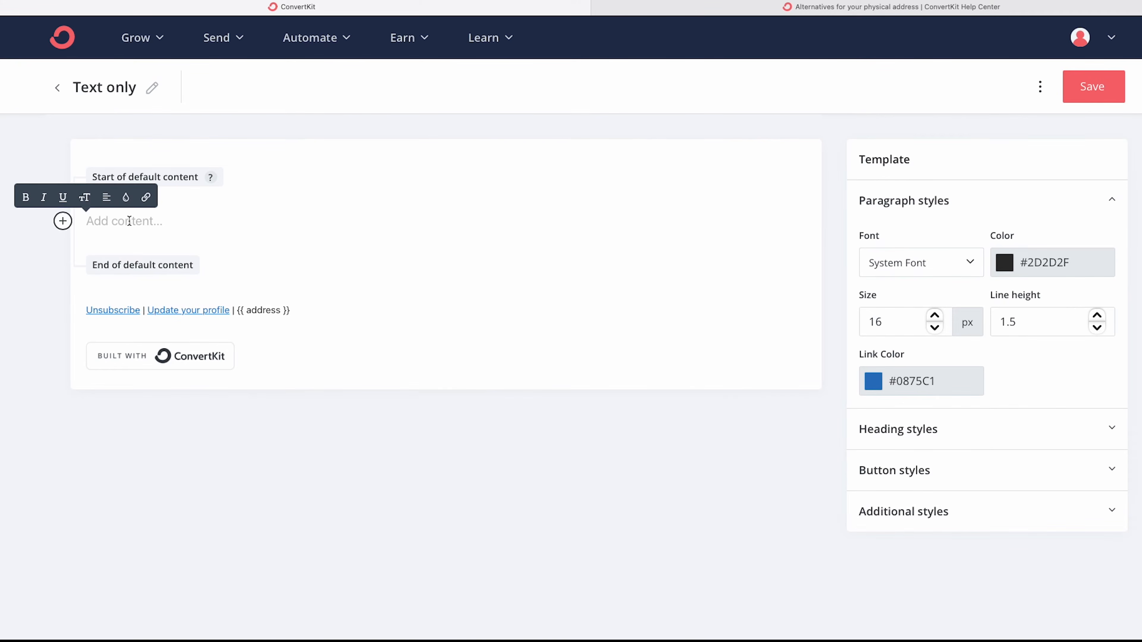
type("Advertising is good for business, but guess what’s better? Something that can build massive levels of trust with your best prospects? That can make those ideal prospects clamor to work with you? And pay much more for the privilege?")
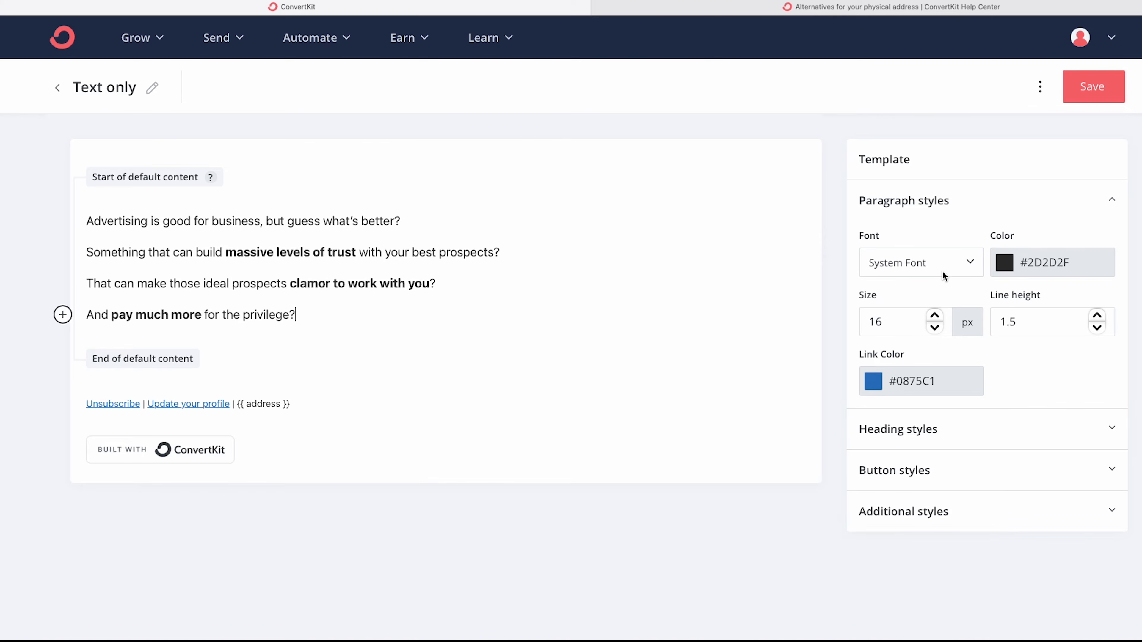
left_click(970, 262)
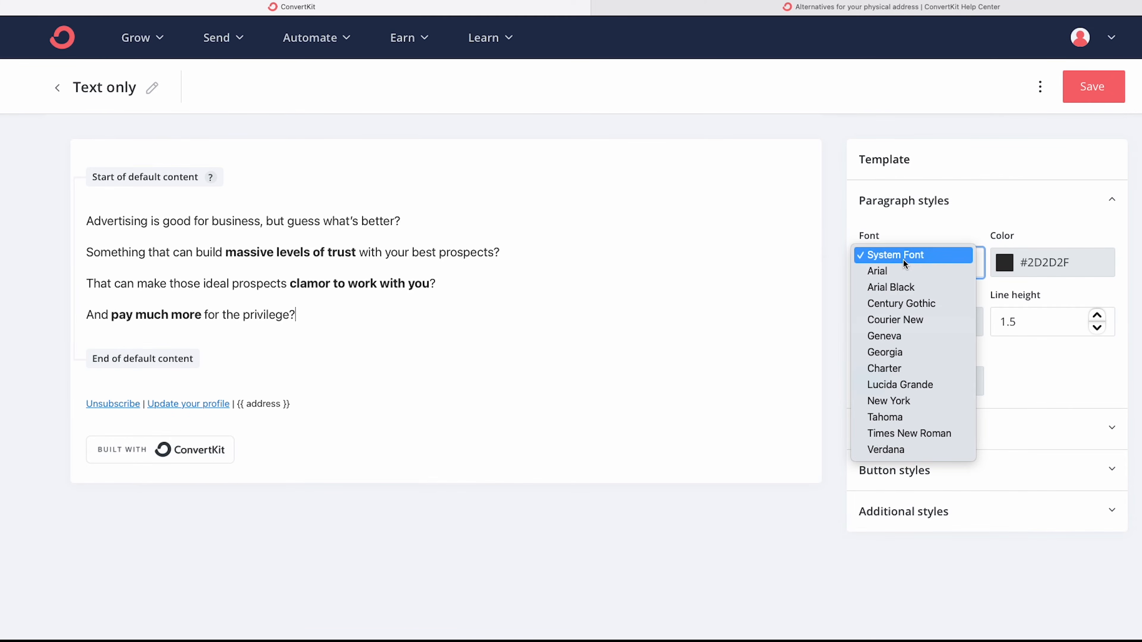
left_click(903, 353)
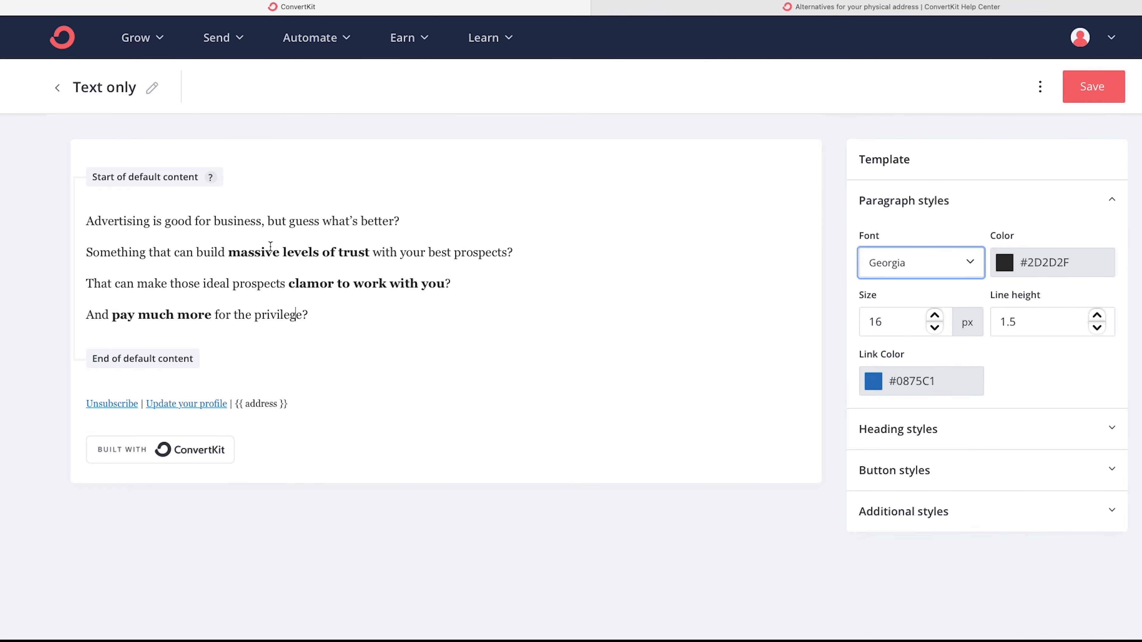
Set the template's paragraph font to System Font and its link color to #06C480
left_click(979, 258)
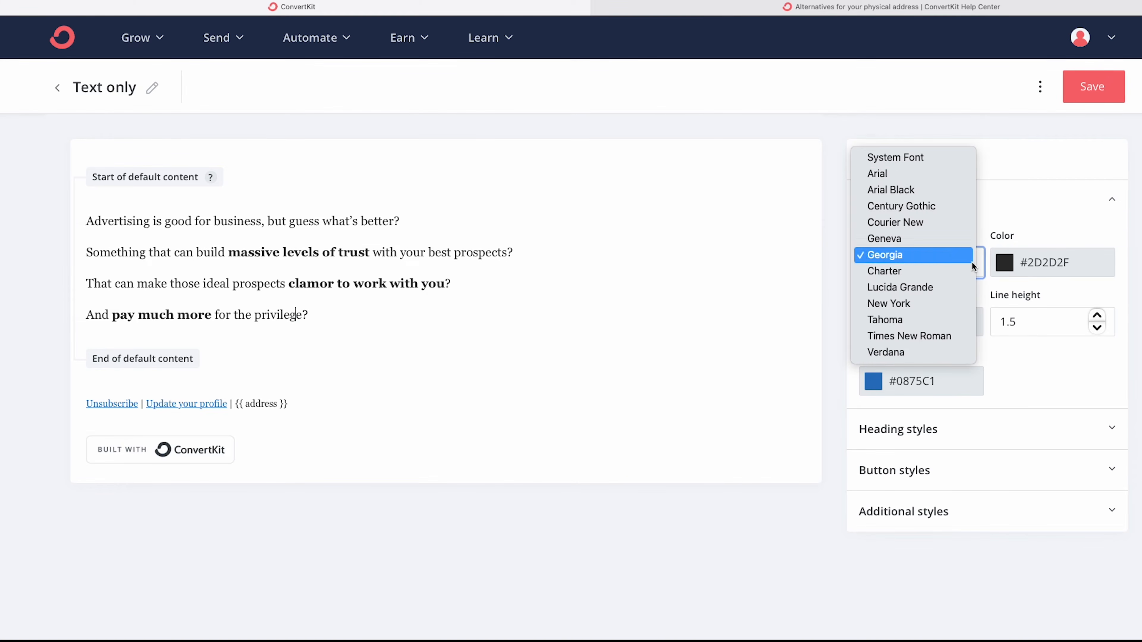
left_click(937, 162)
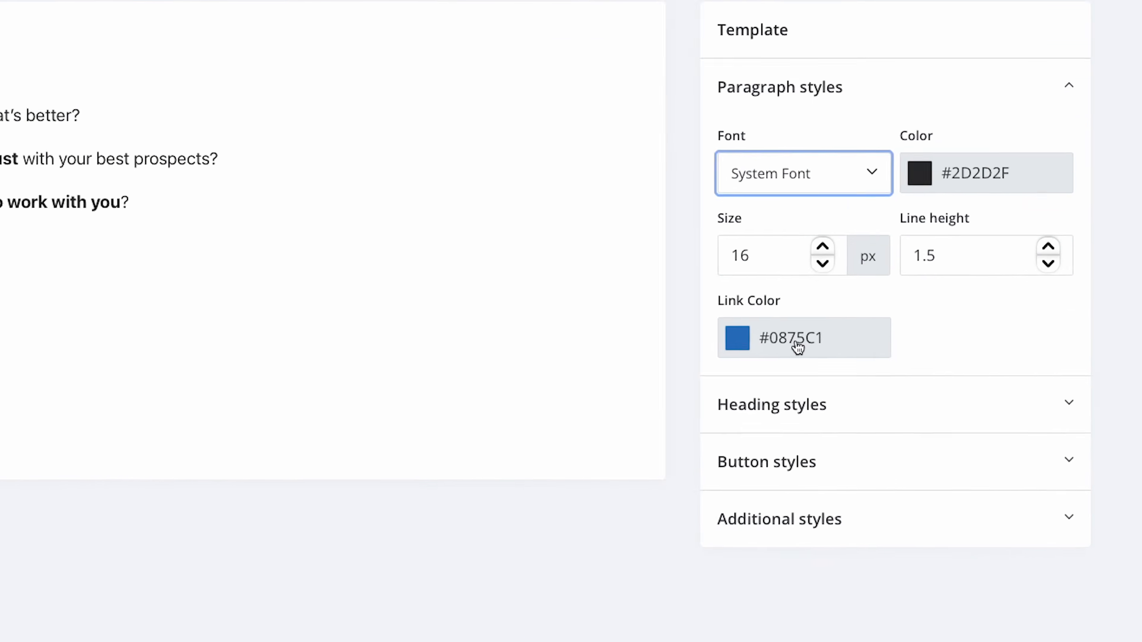
left_click(908, 381)
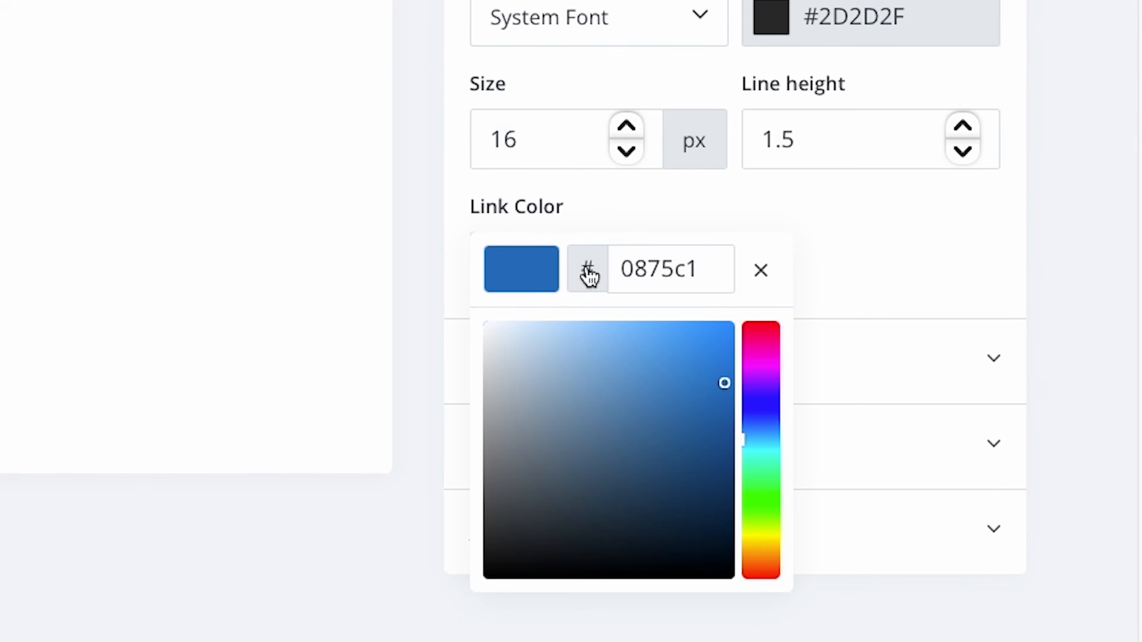
double_click(669, 272)
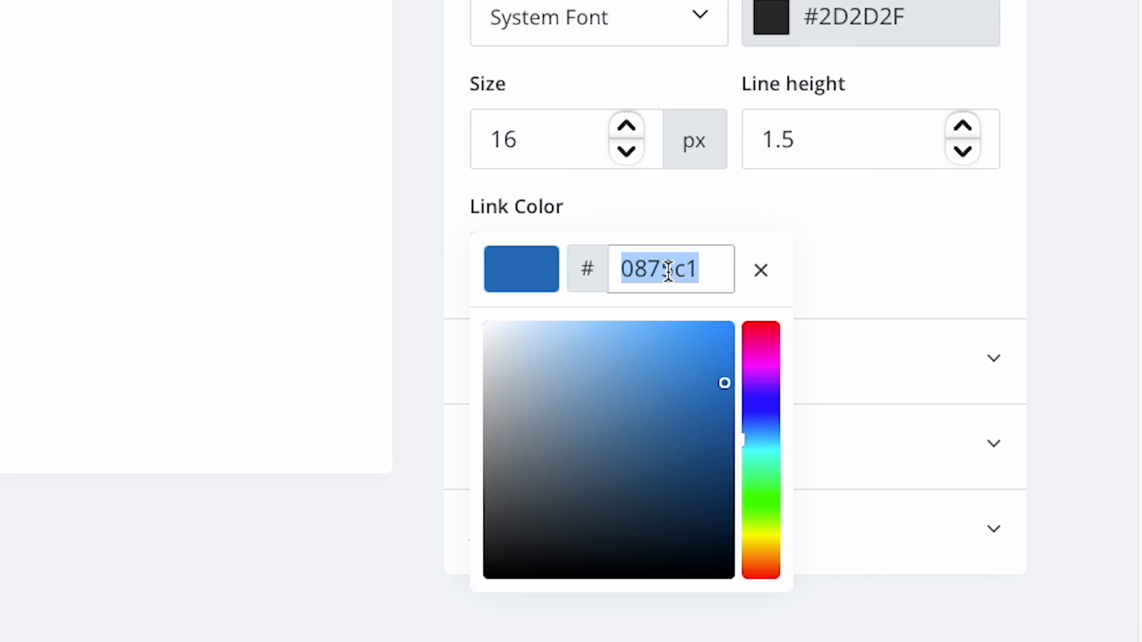
type("06C480")
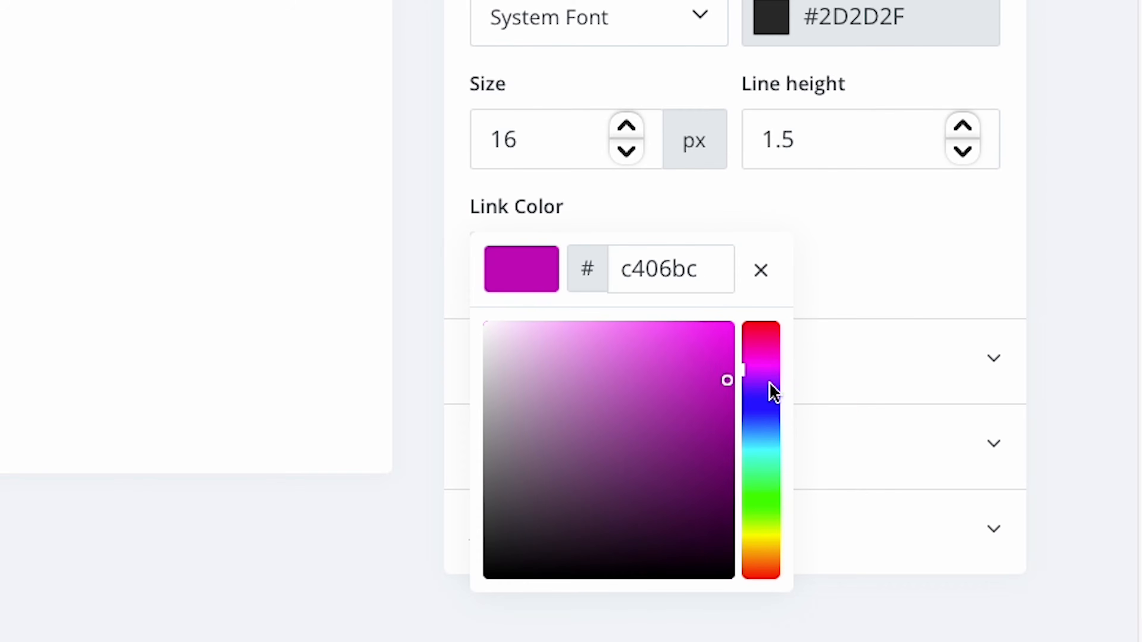
left_click_drag(773, 390, 771, 488)
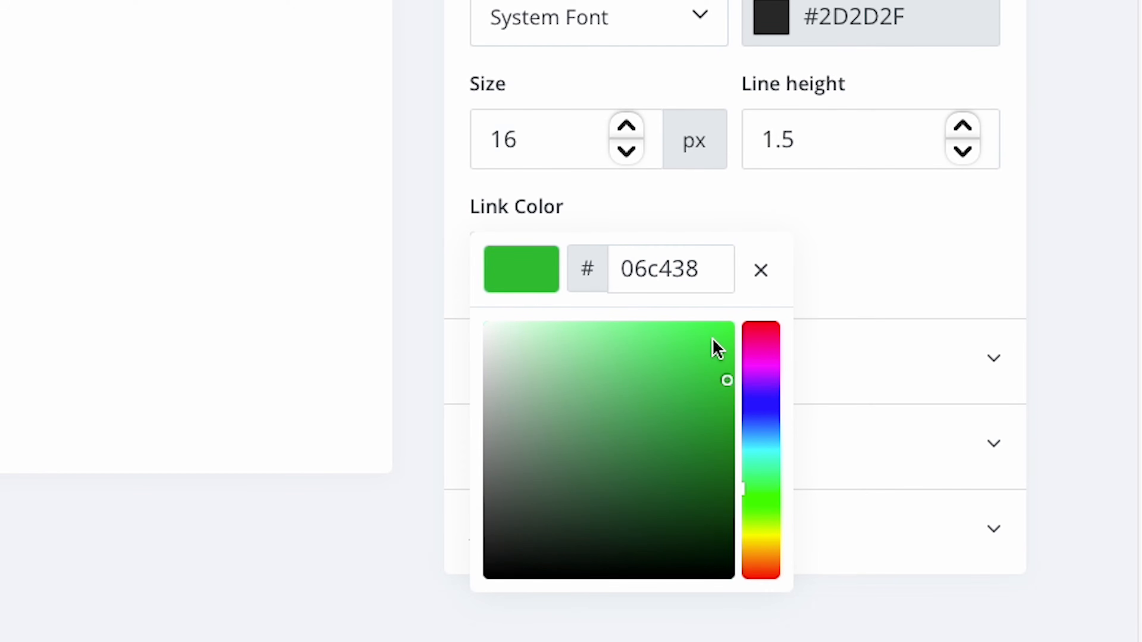
double_click(657, 272)
type("06C480")
Delete all the sample copy from the default content and save the Text only template
left_click_drag(300, 314, 62, 219)
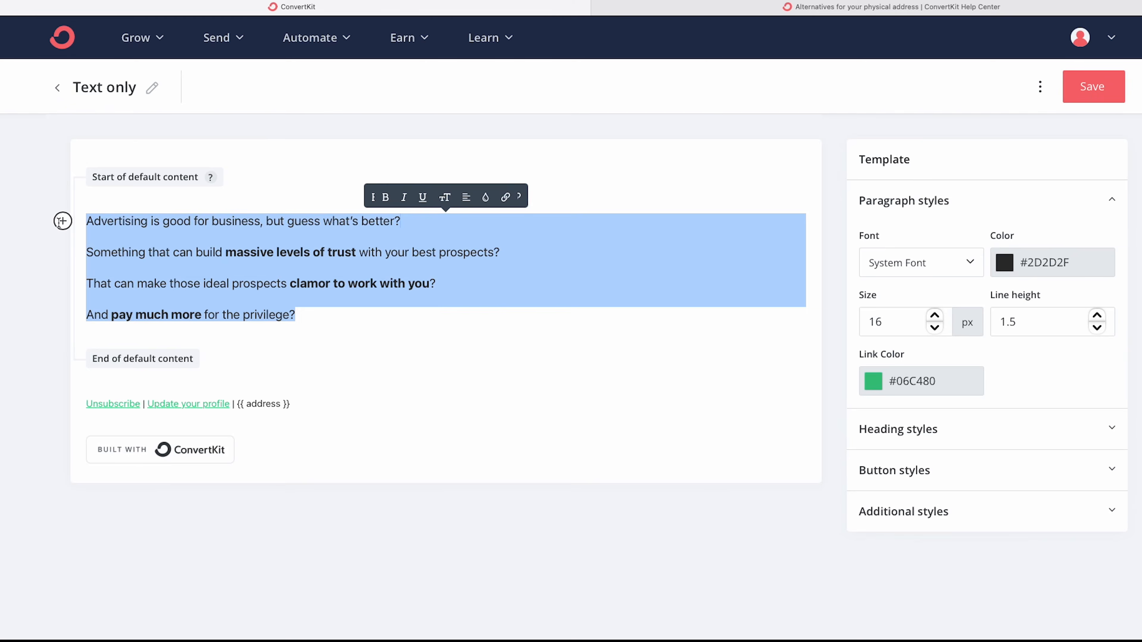
key("BackSpace")
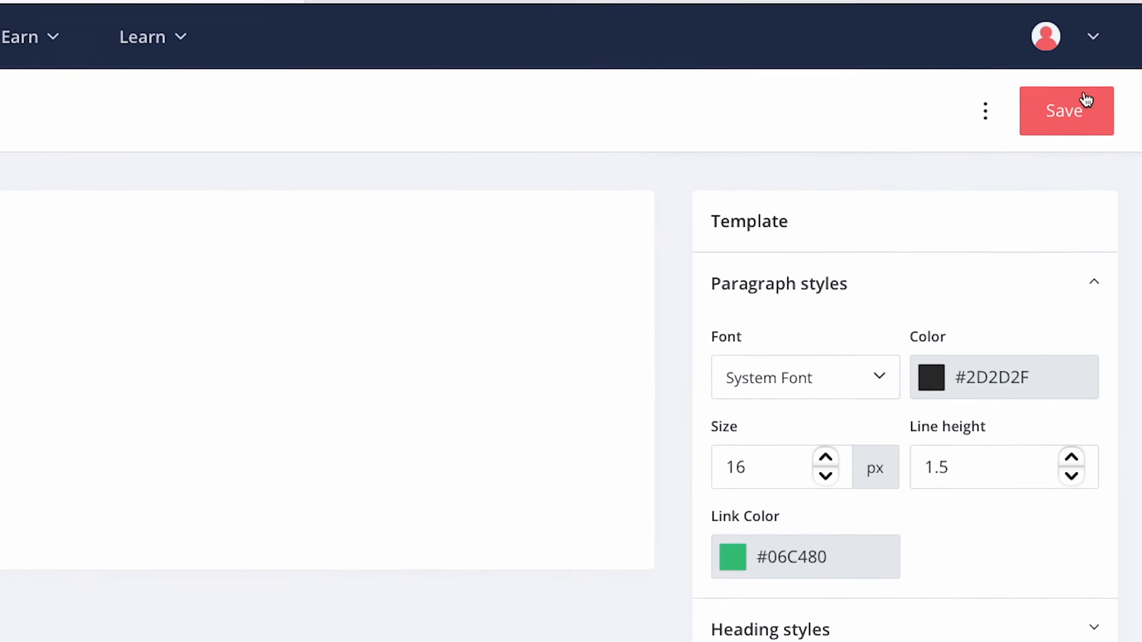
left_click(1100, 89)
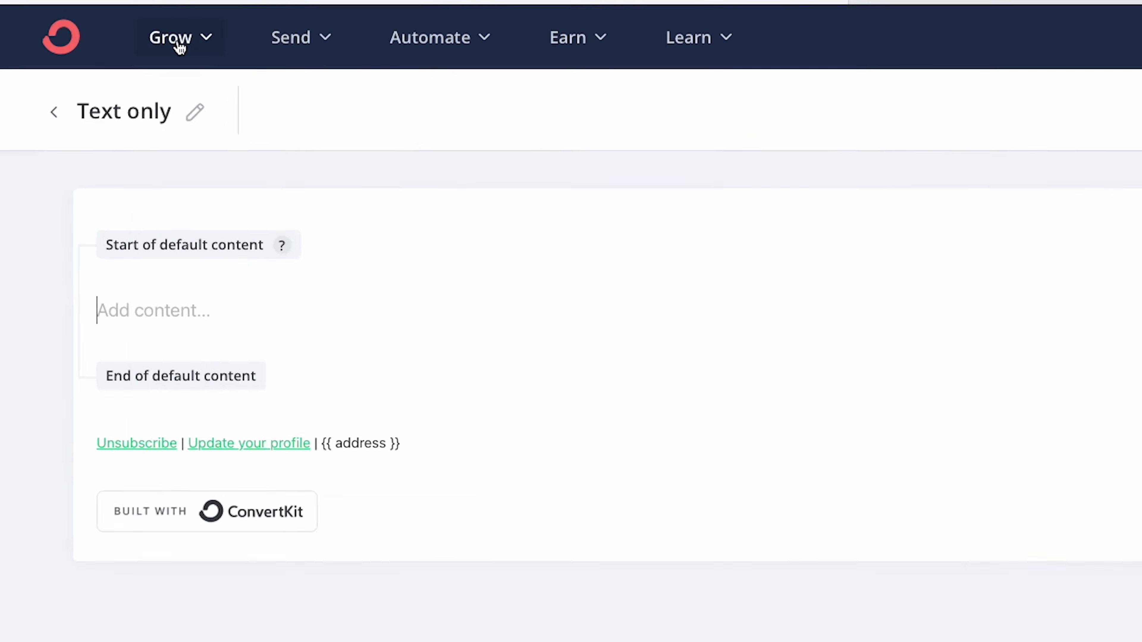
Go to the subscribers list, view the options for adding subscribers without creating a tag, and close them
left_click(141, 39)
left_click(298, 166)
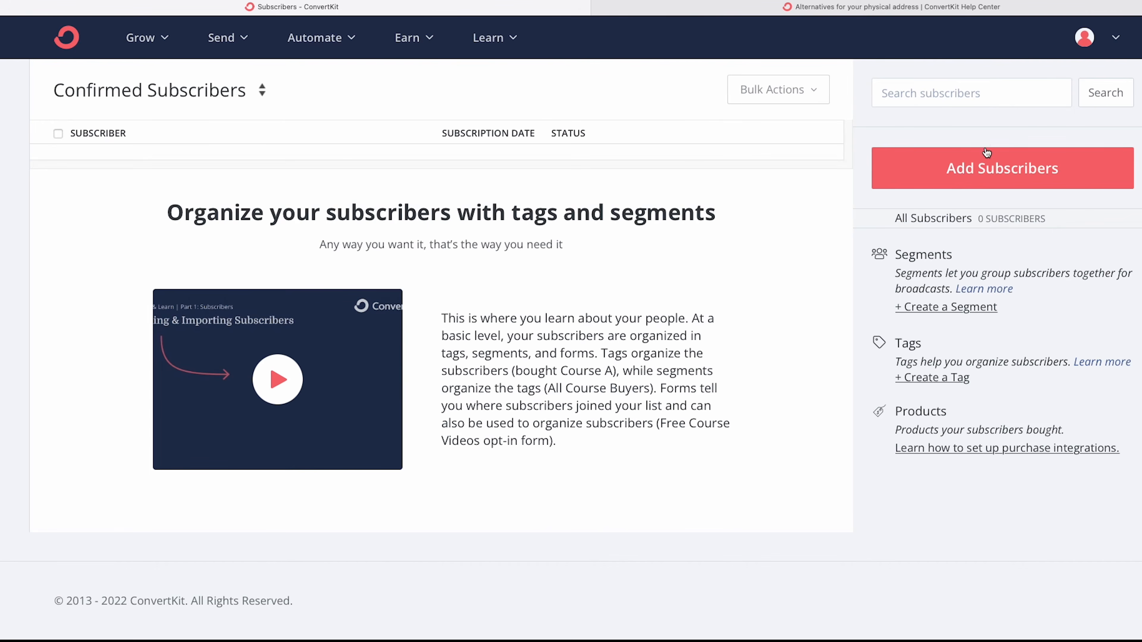
left_click(989, 167)
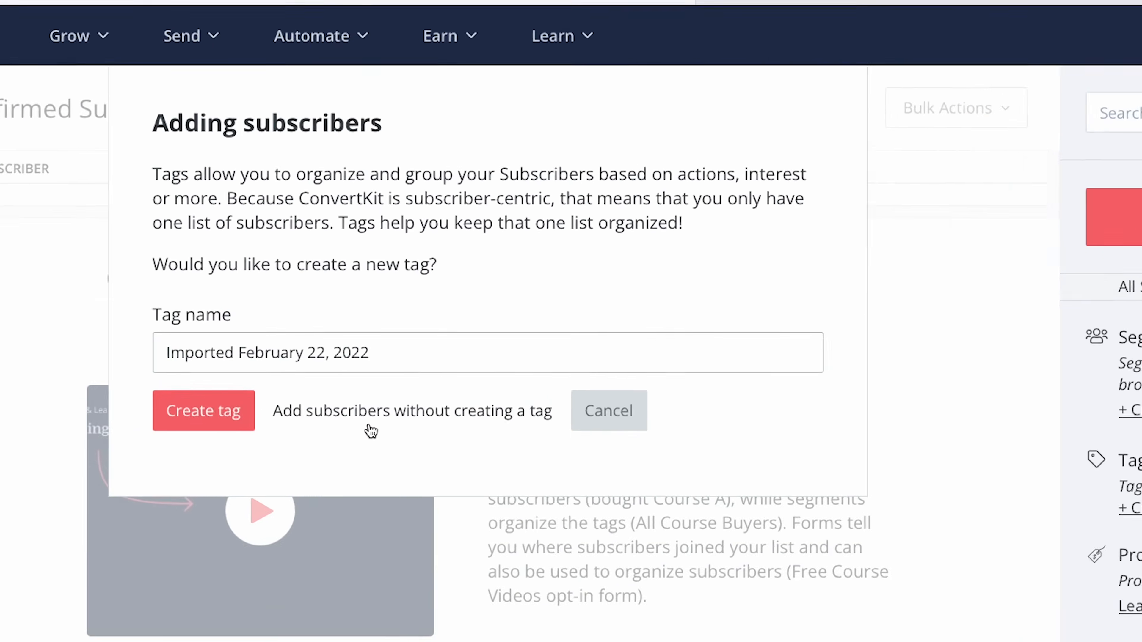
left_click(397, 413)
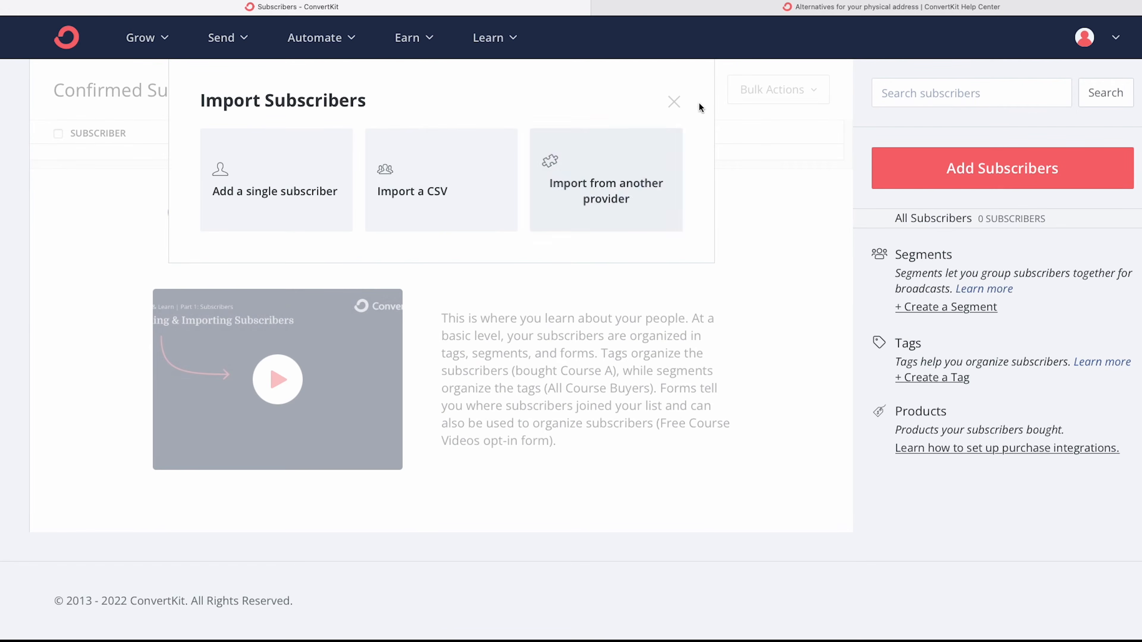
left_click(674, 102)
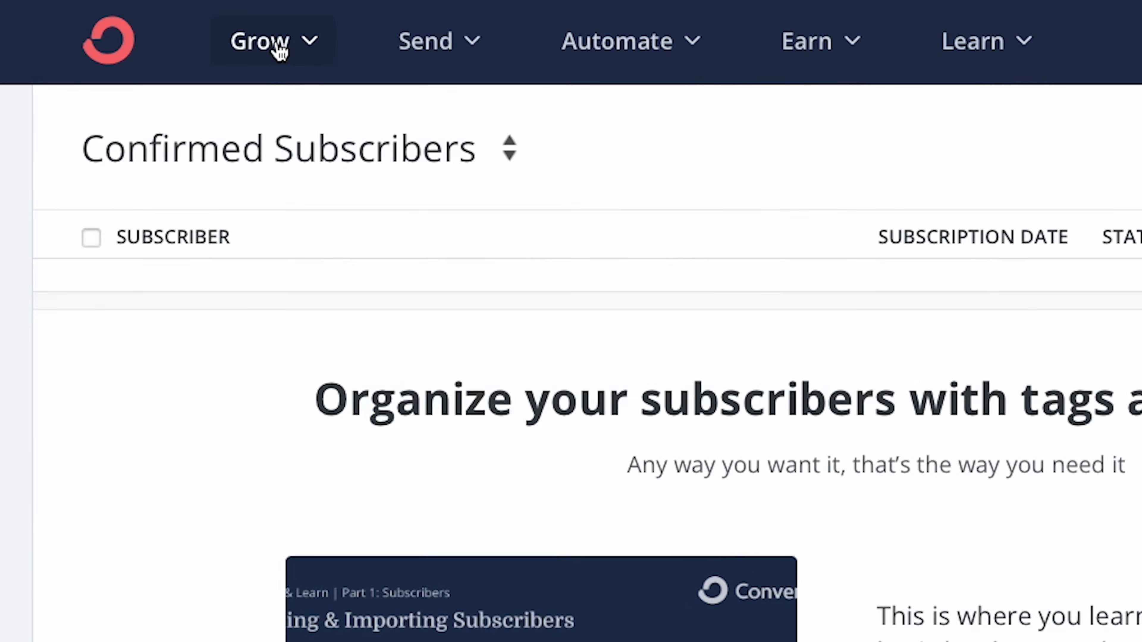
Go to Landing Pages & Forms and create a new form with the Inline display format
left_click(279, 48)
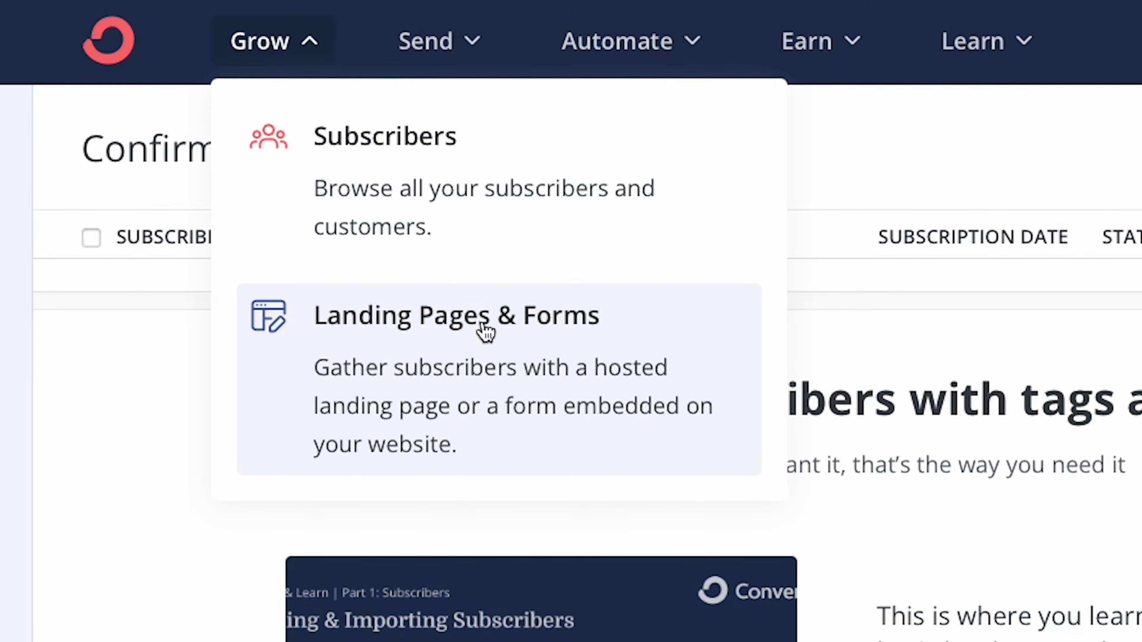
left_click(428, 326)
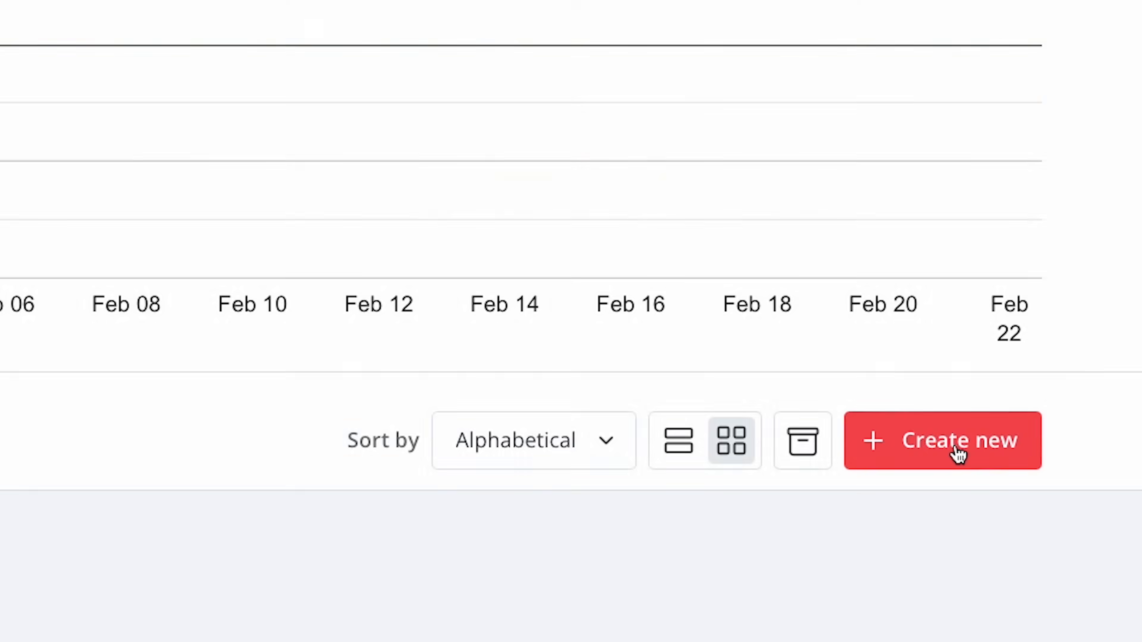
left_click(958, 452)
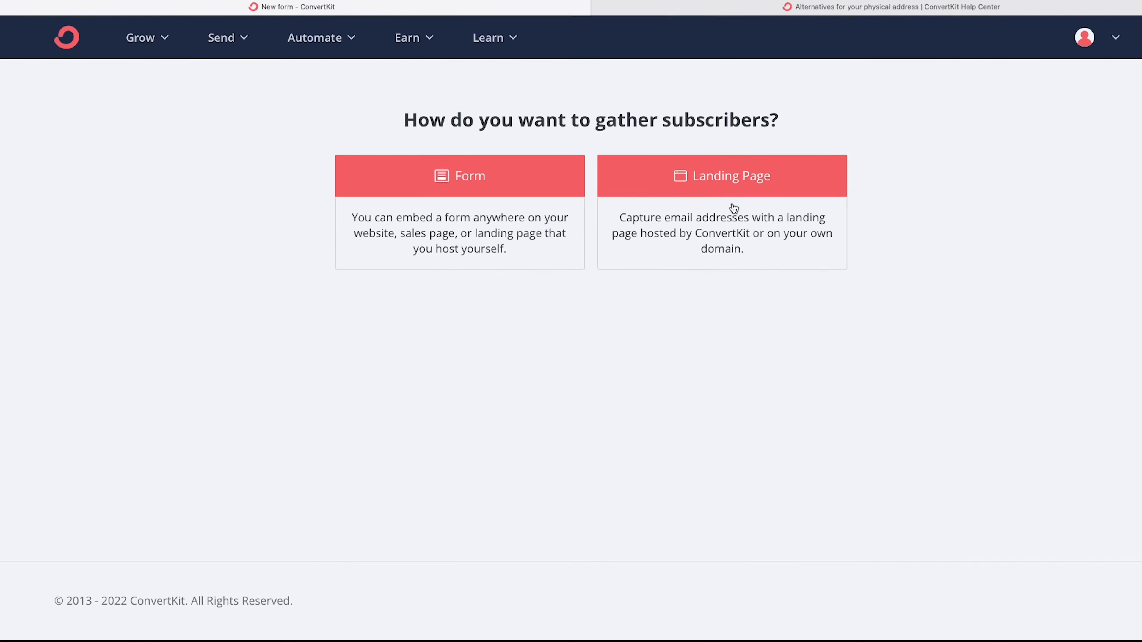
left_click(460, 178)
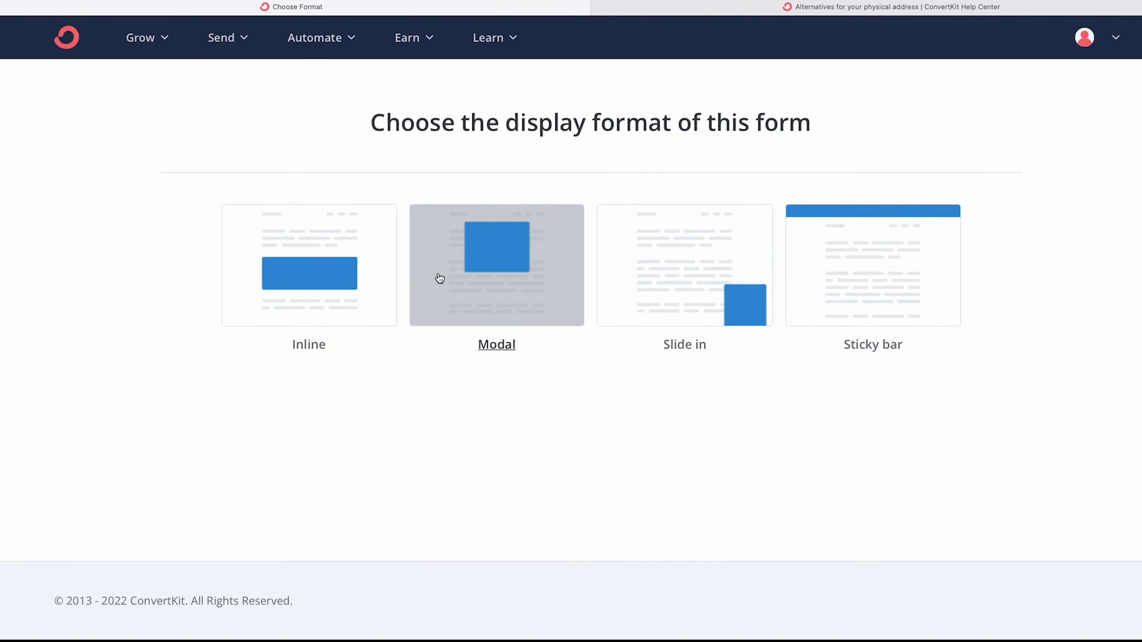
left_click(325, 284)
Look through the inline form templates and choose the Clare template
scroll(1067, 277, "down", 5)
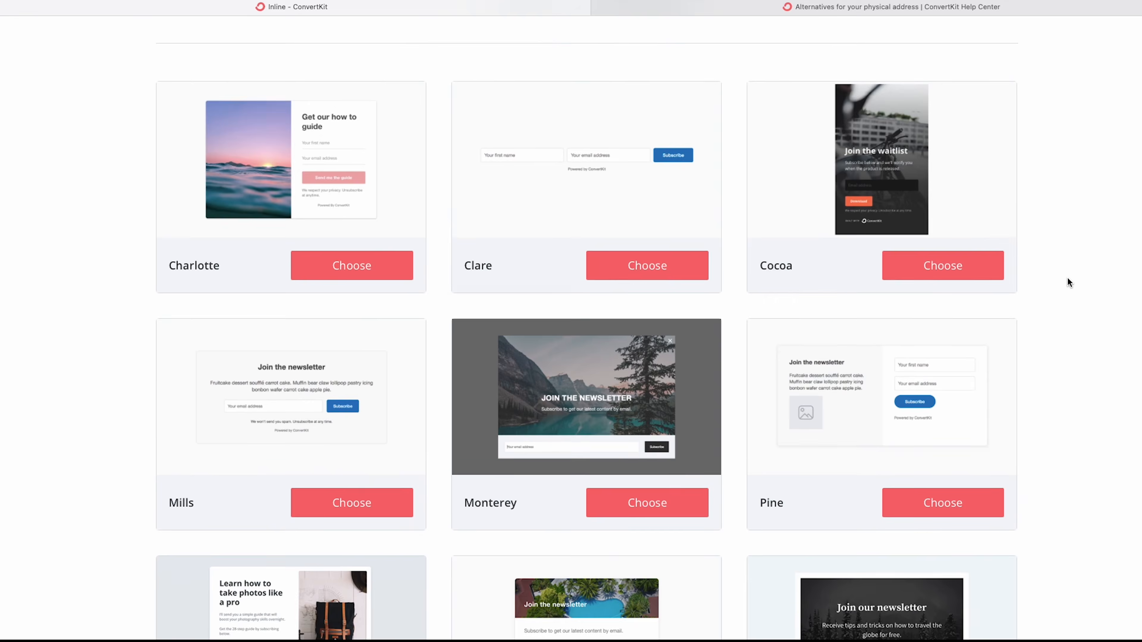
scroll(1068, 280, "down", 4)
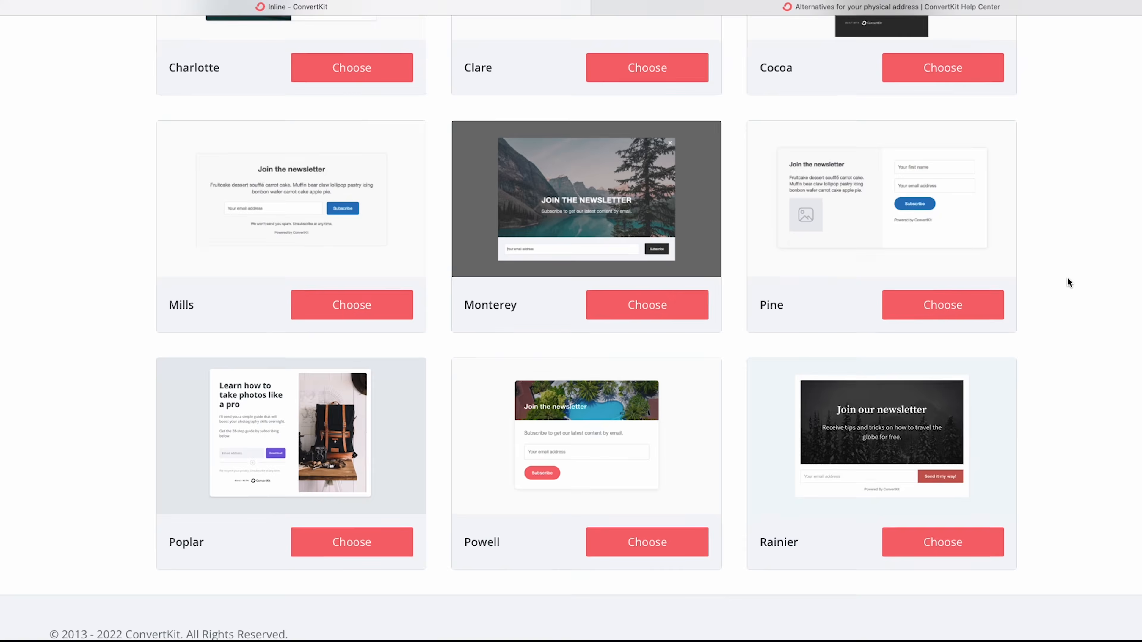
scroll(1067, 276, "up", 4)
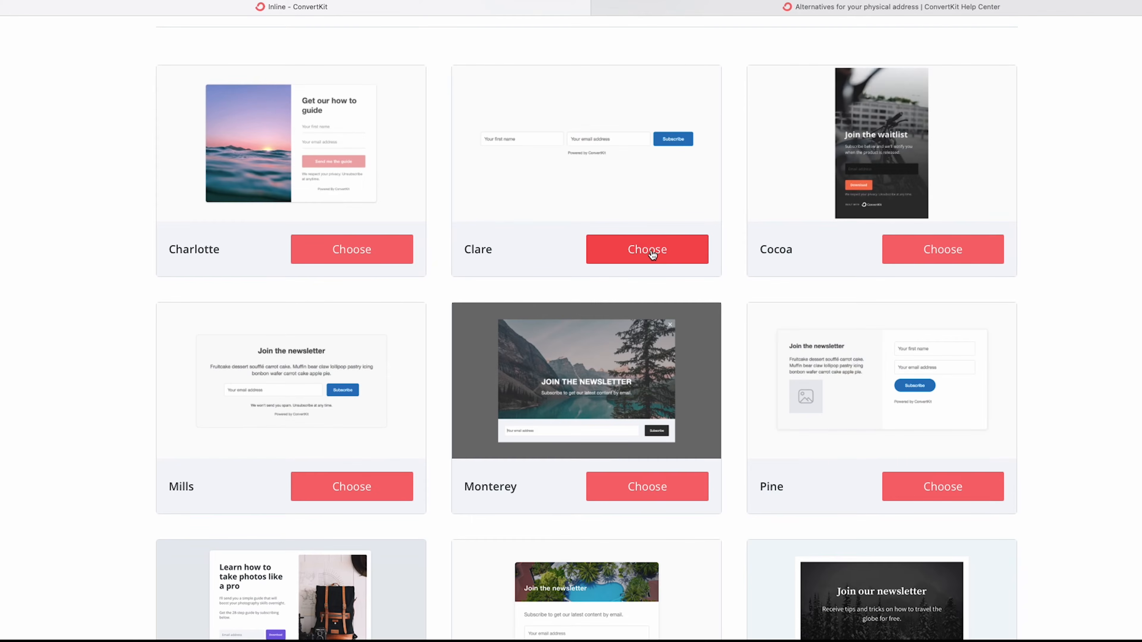
left_click(653, 254)
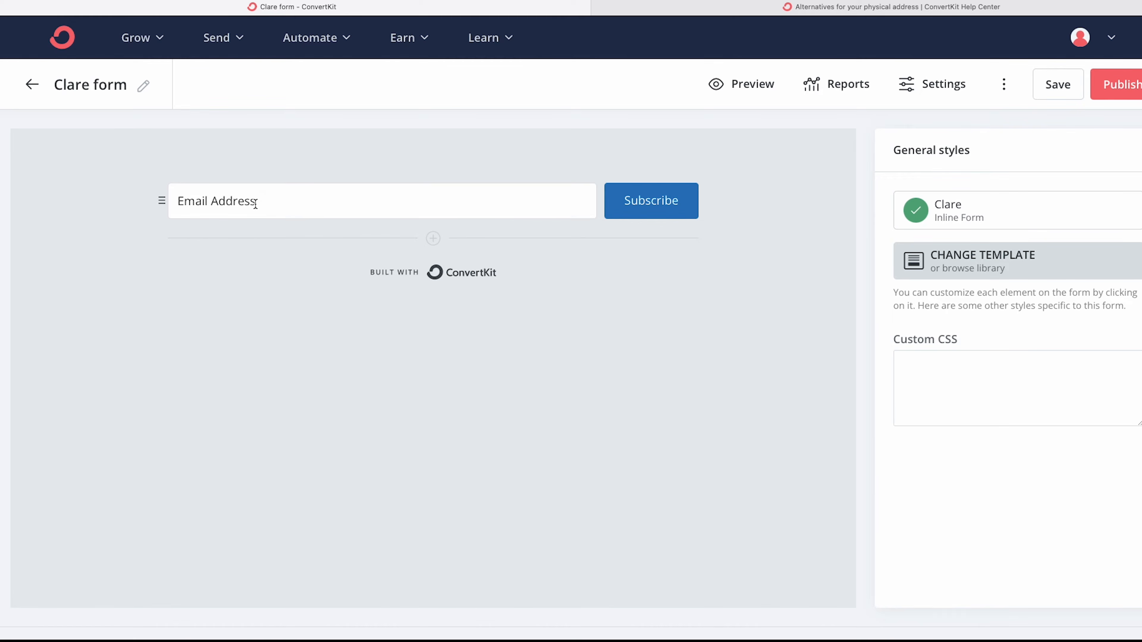
Add a custom field to the Clare form and assign it to First Name
left_click(433, 240)
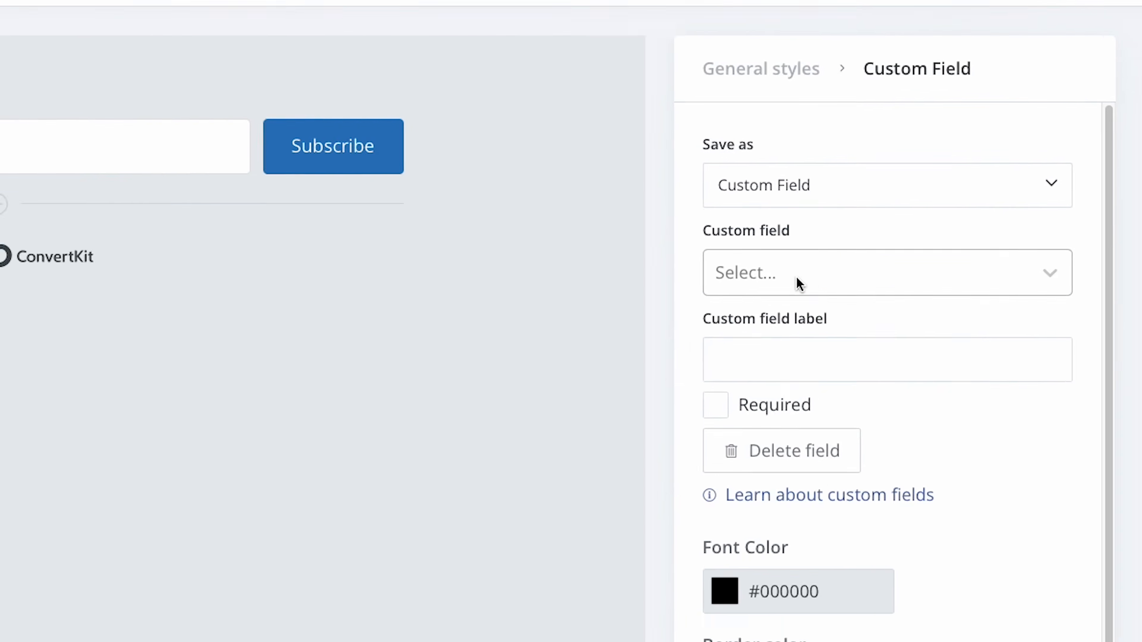
left_click(942, 288)
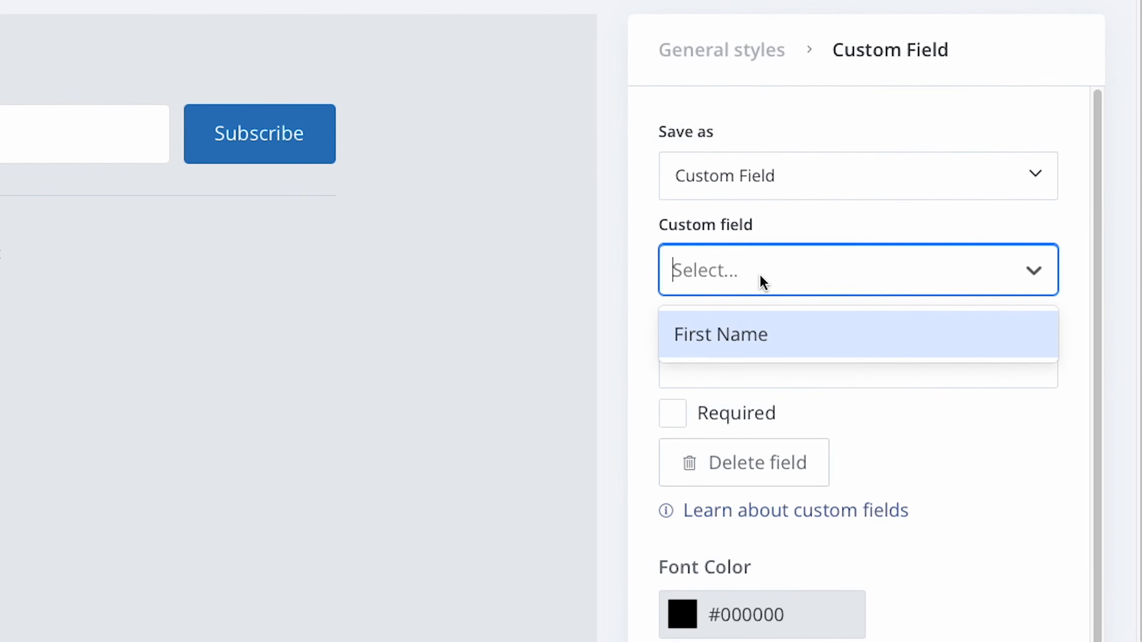
left_click(934, 328)
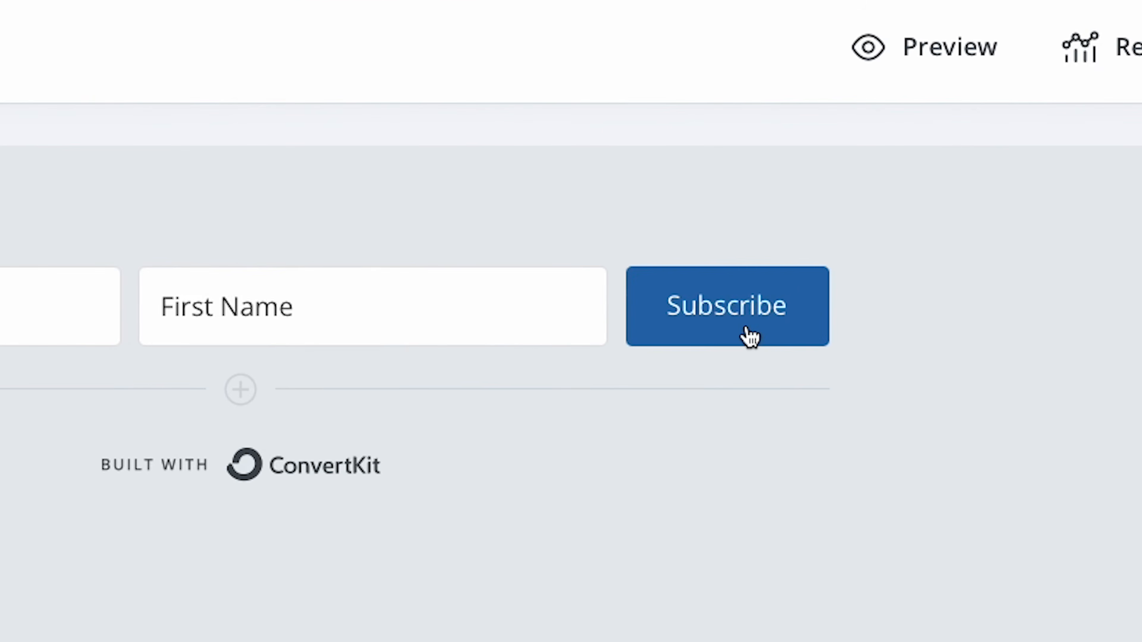
Set the background color of the form's Subscribe button to #06c480
left_click(746, 331)
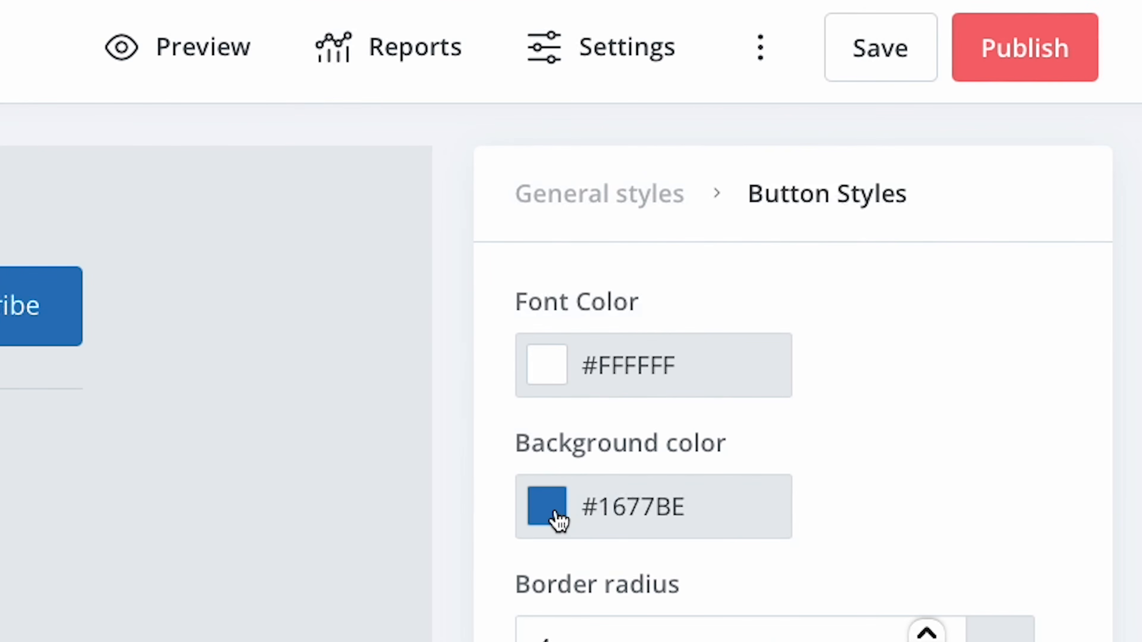
left_click(559, 520)
double_click(751, 514)
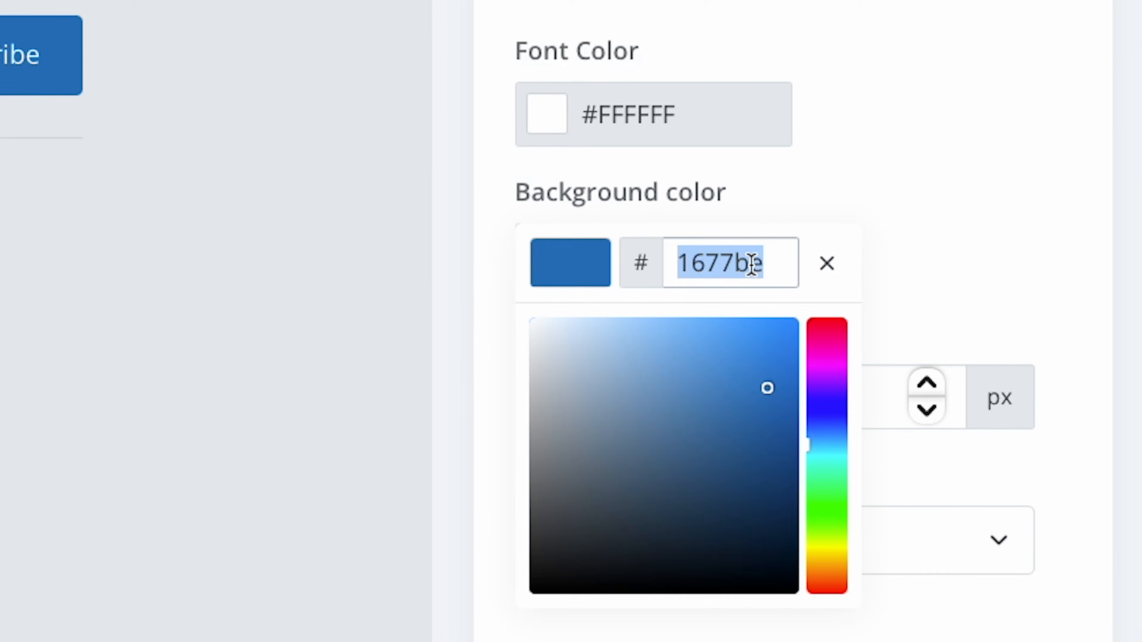
type("06c480")
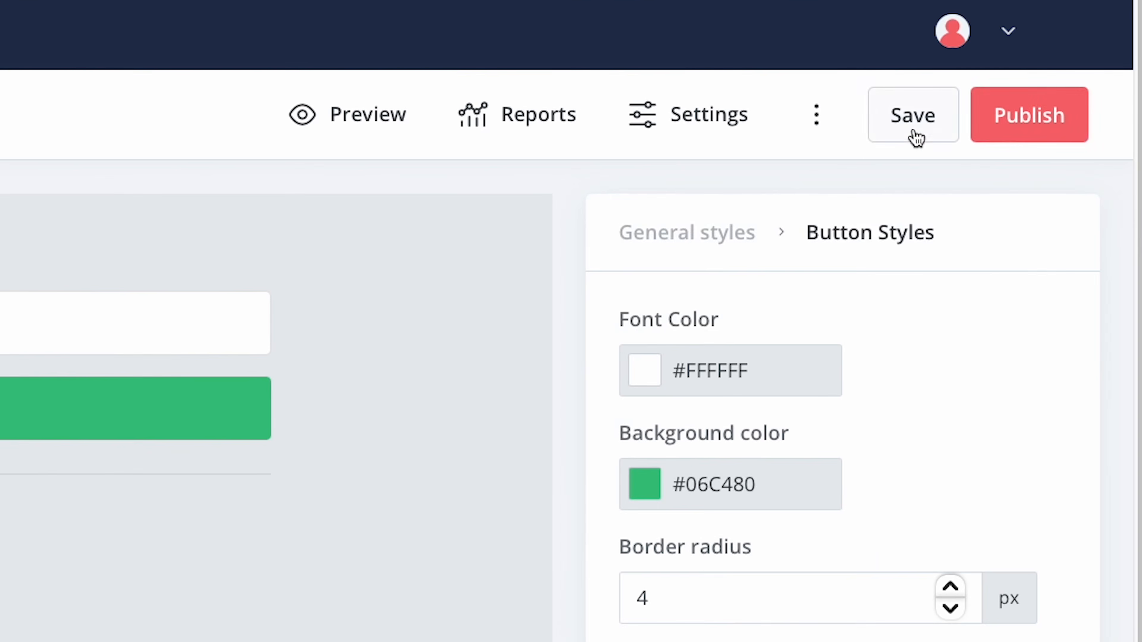
Publish the Clare form and copy its HTML embed code
left_click(1024, 118)
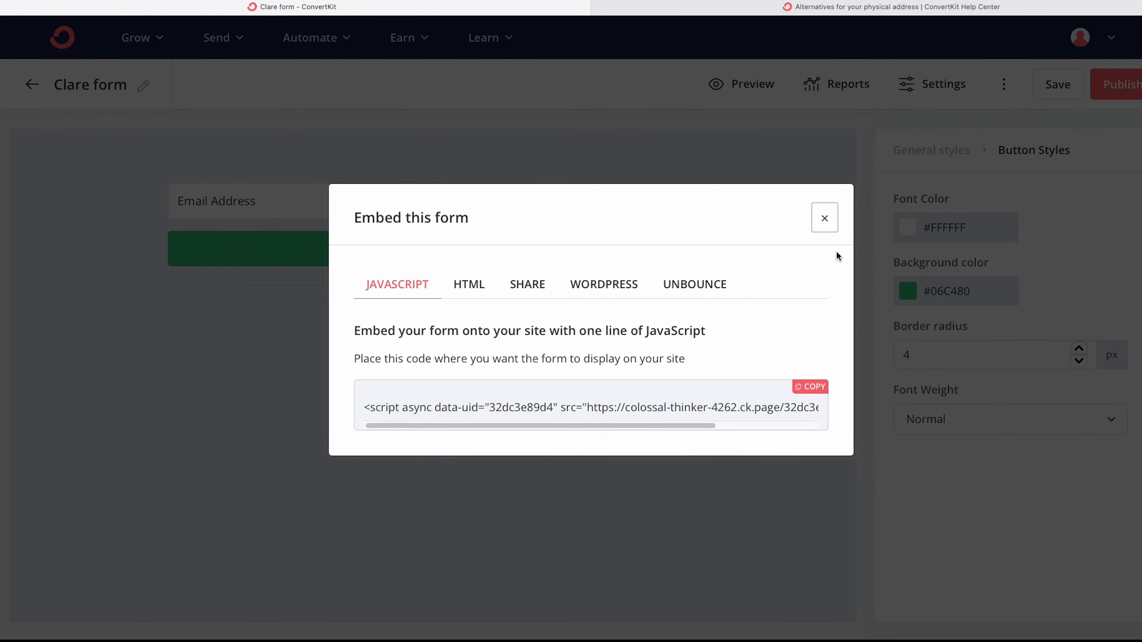
left_click(469, 287)
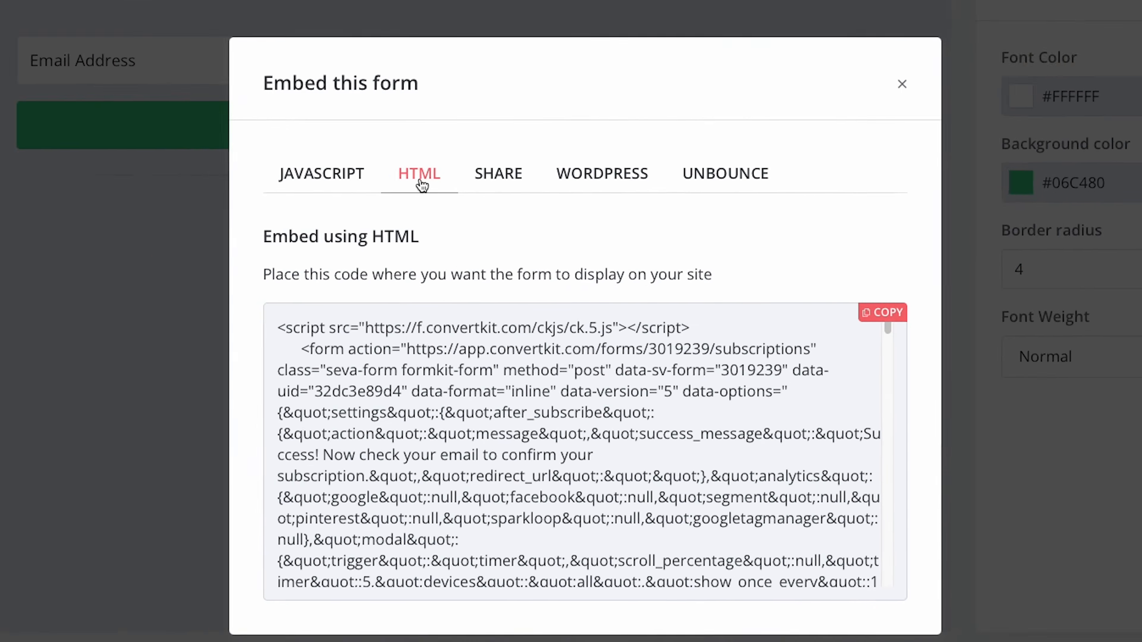
scroll(516, 369, "down", 6)
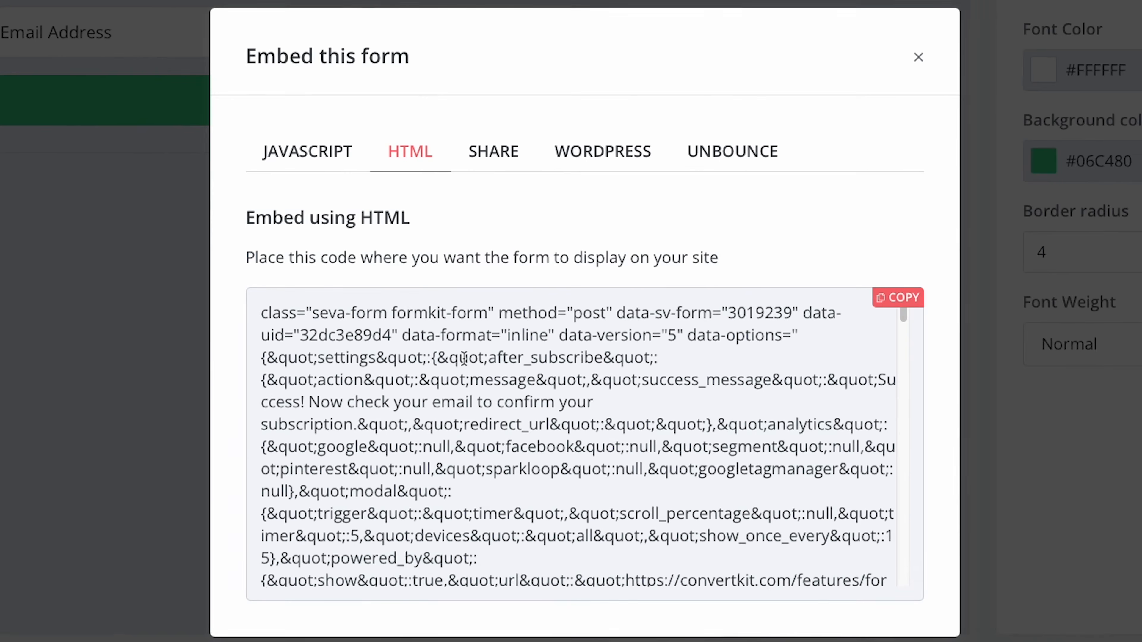
scroll(512, 358, "down", 3)
scroll(512, 357, "up", 10)
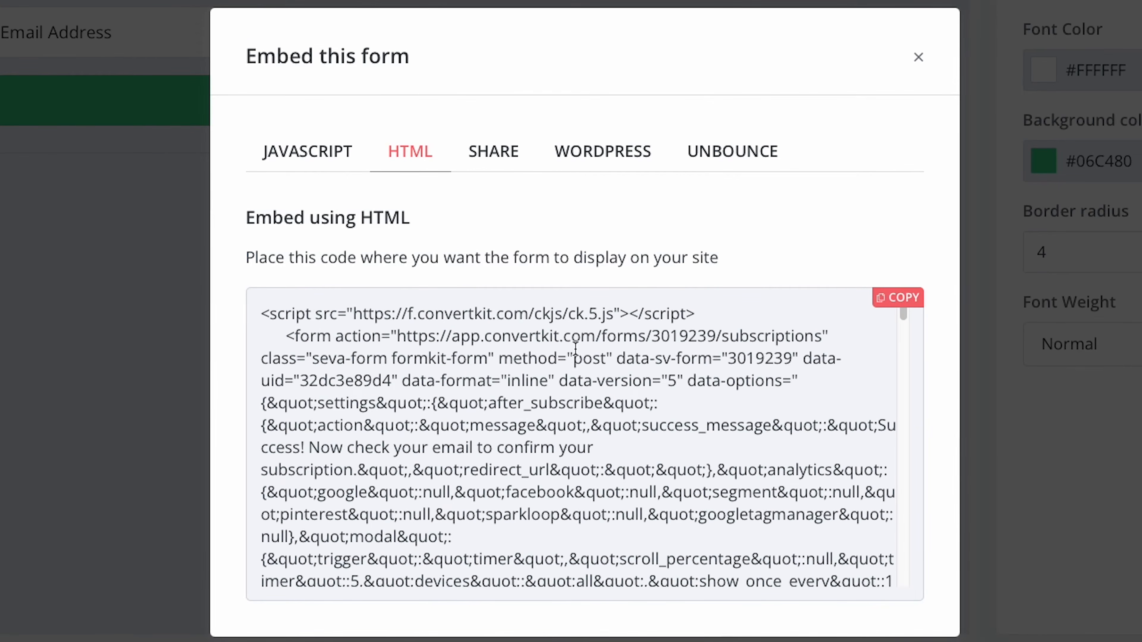
left_click(899, 298)
key("ctrl+c")
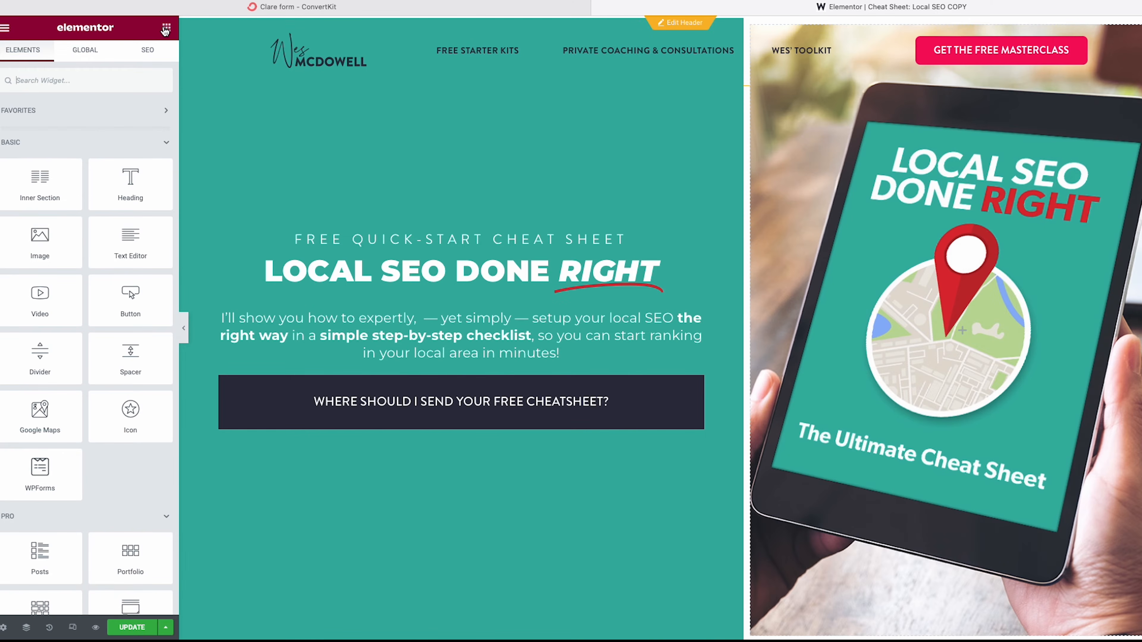
In the Elementor page editor, find the HTML widget and place it below the "Where should I send your free cheatsheet?" heading
left_click(68, 80)
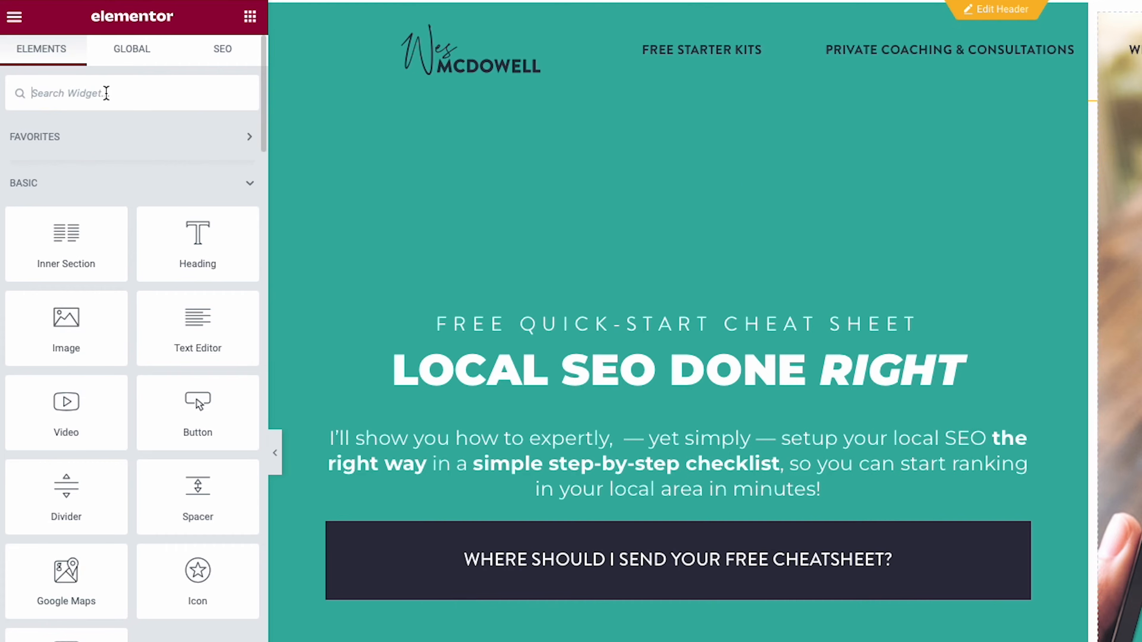
type("html")
left_click_drag(66, 161, 612, 582)
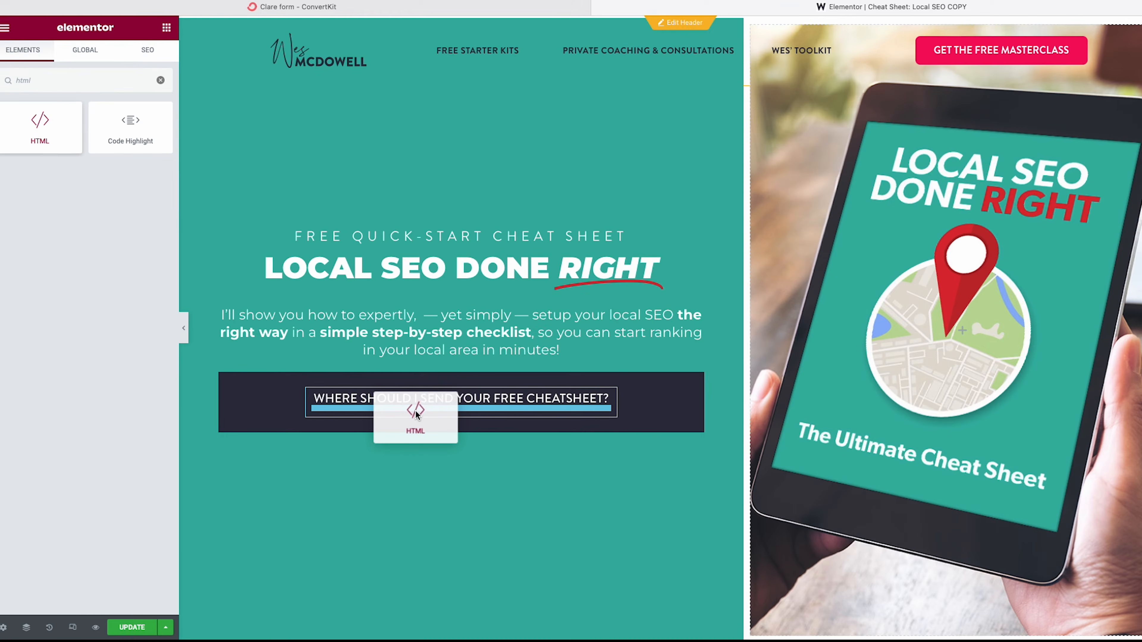
left_click_drag(416, 414, 418, 414)
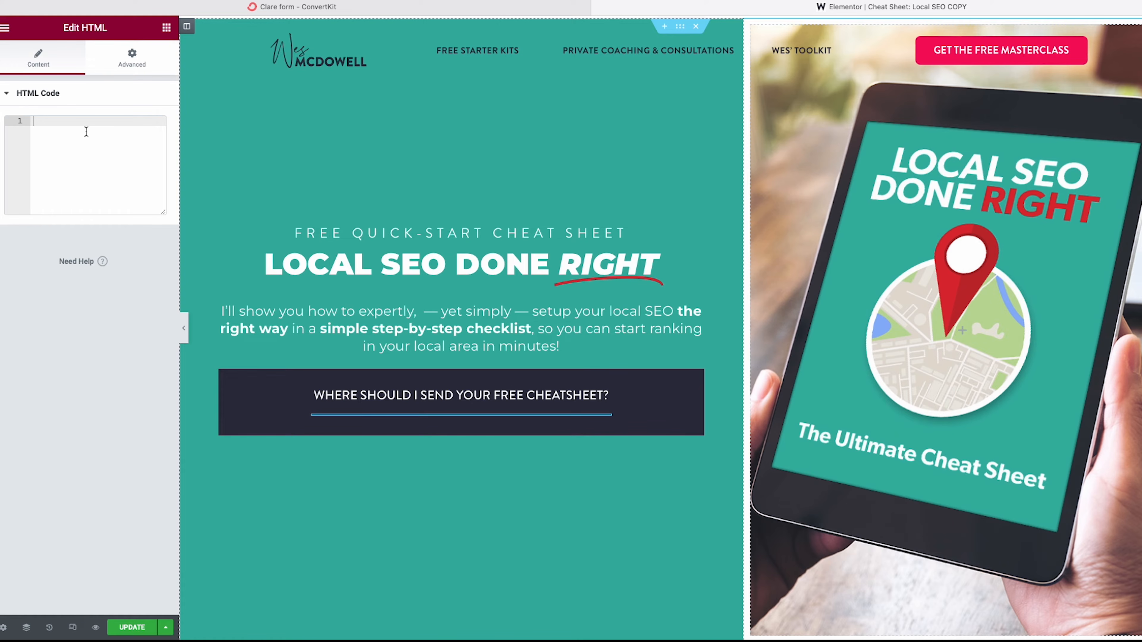
Paste the copied Clare form embed code into the HTML widget on the landing page
key("ctrl+v")
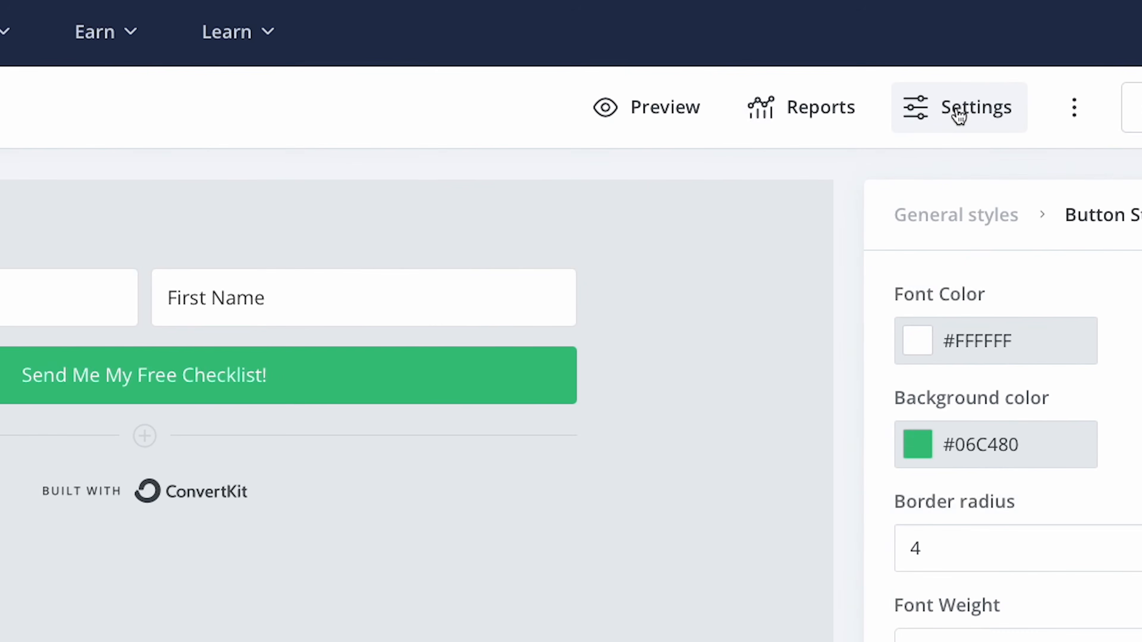
In the Clare form's settings, set the incentive email's subject to "Your Ultimate Google Ranking Kickstart Kit has arrived! 🎉"
left_click(935, 68)
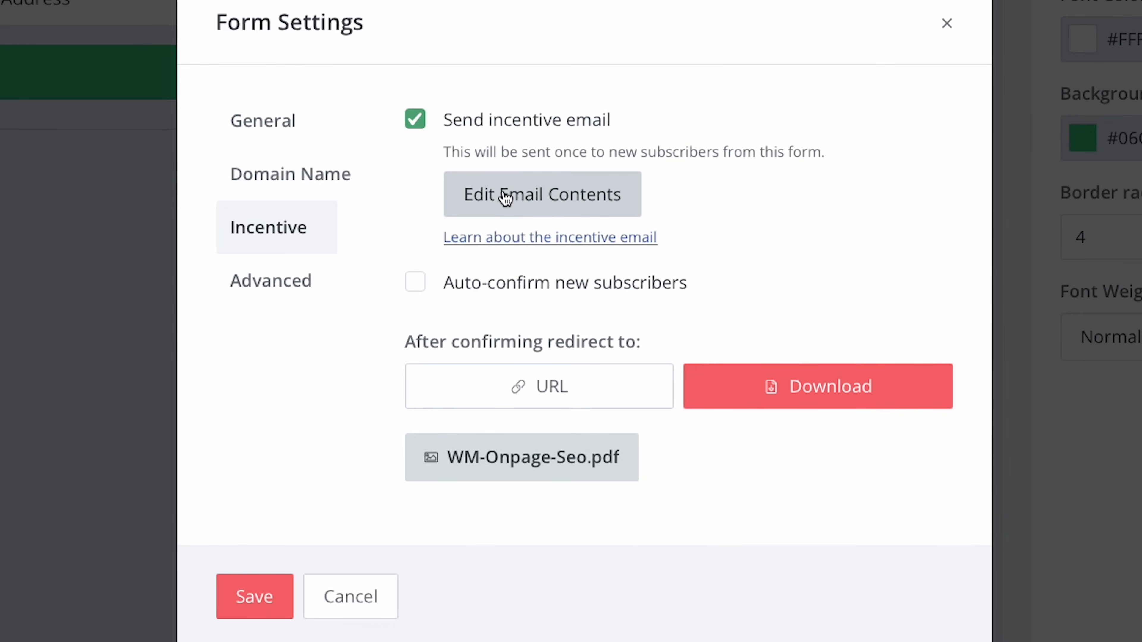
left_click(506, 198)
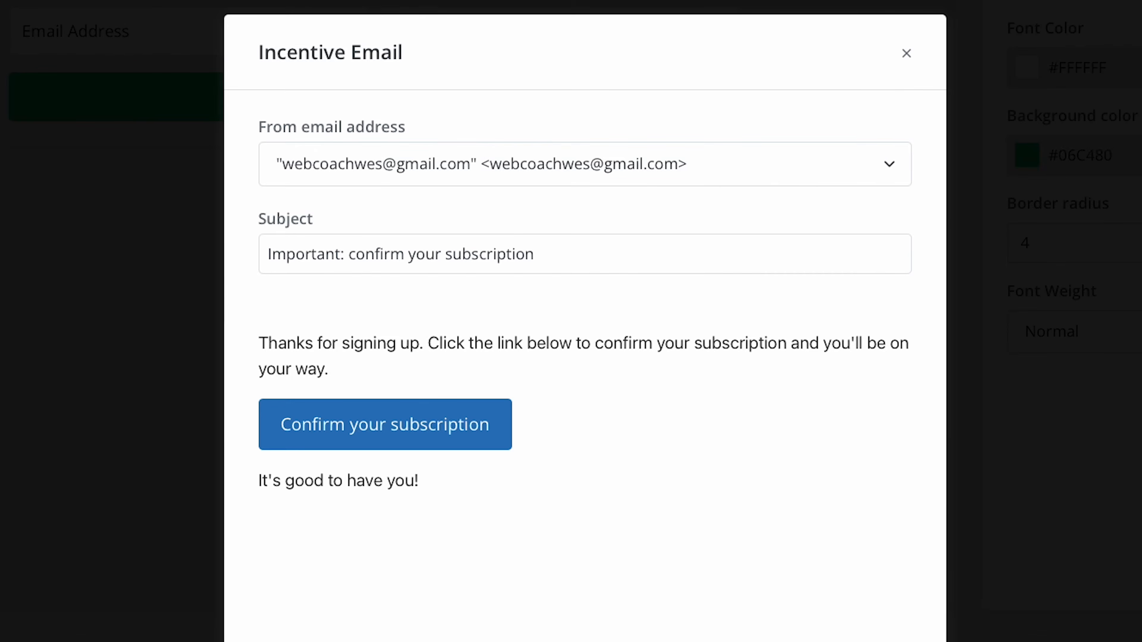
triple_click(332, 259)
type("Your Ultimate Google Ranking Kickstart Kit has arrived! 🎉")
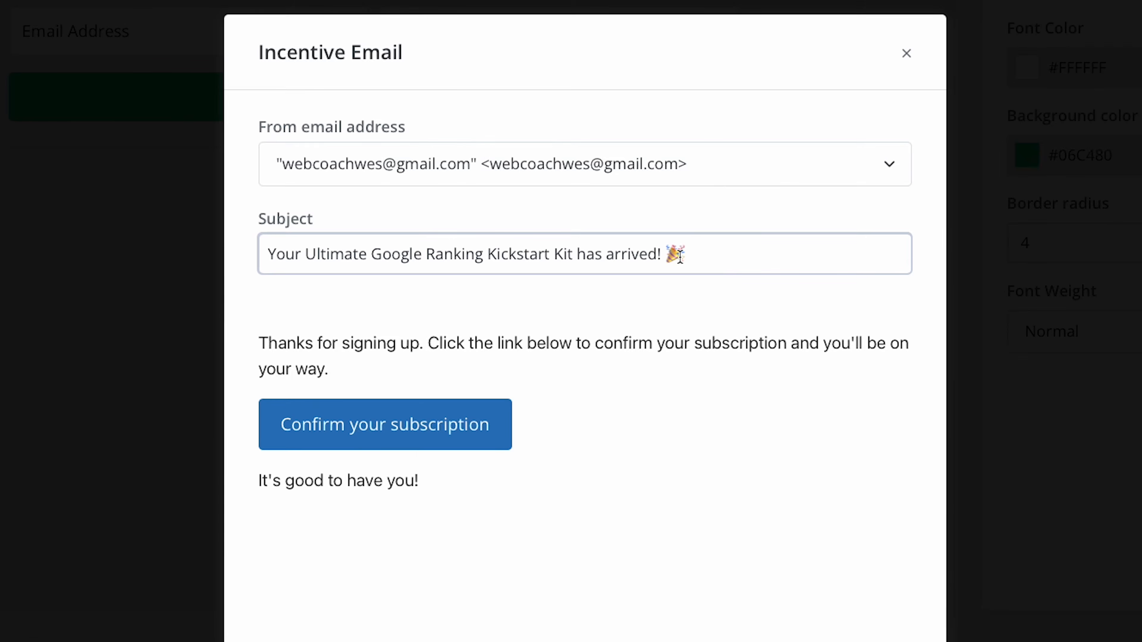
Replace the incentive email's opening paragraph with the prepared Google ranking resources message beginning "Hey there!", keeping it above the confirmation button
left_click_drag(335, 373, 259, 347)
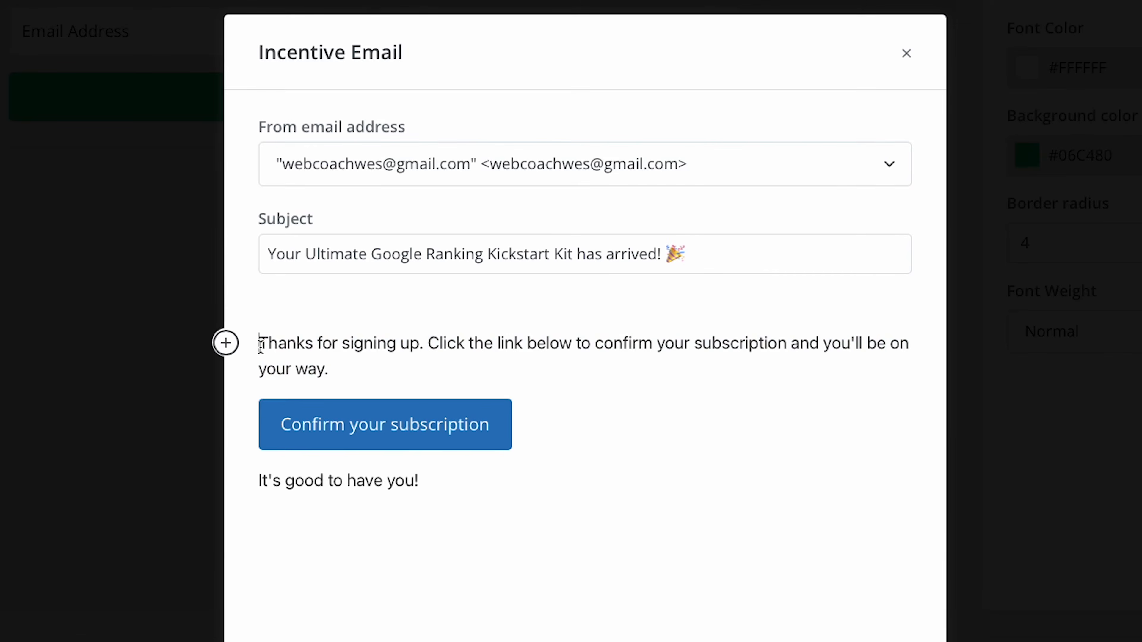
key("BackSpace")
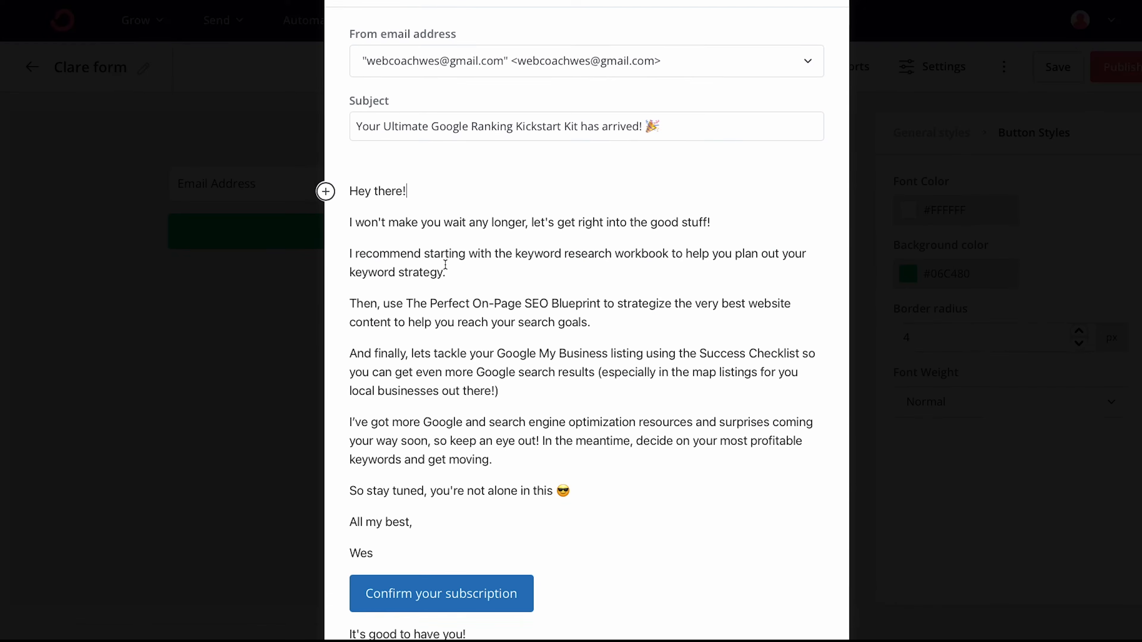
scroll(446, 266, "down", 1)
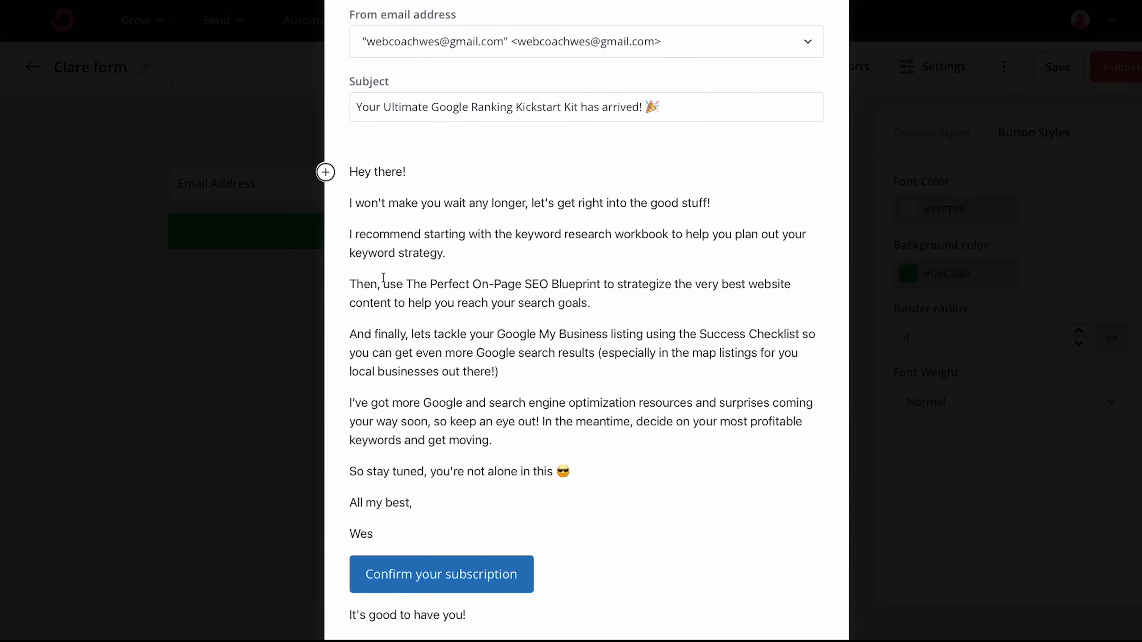
scroll(407, 310, "down", 1)
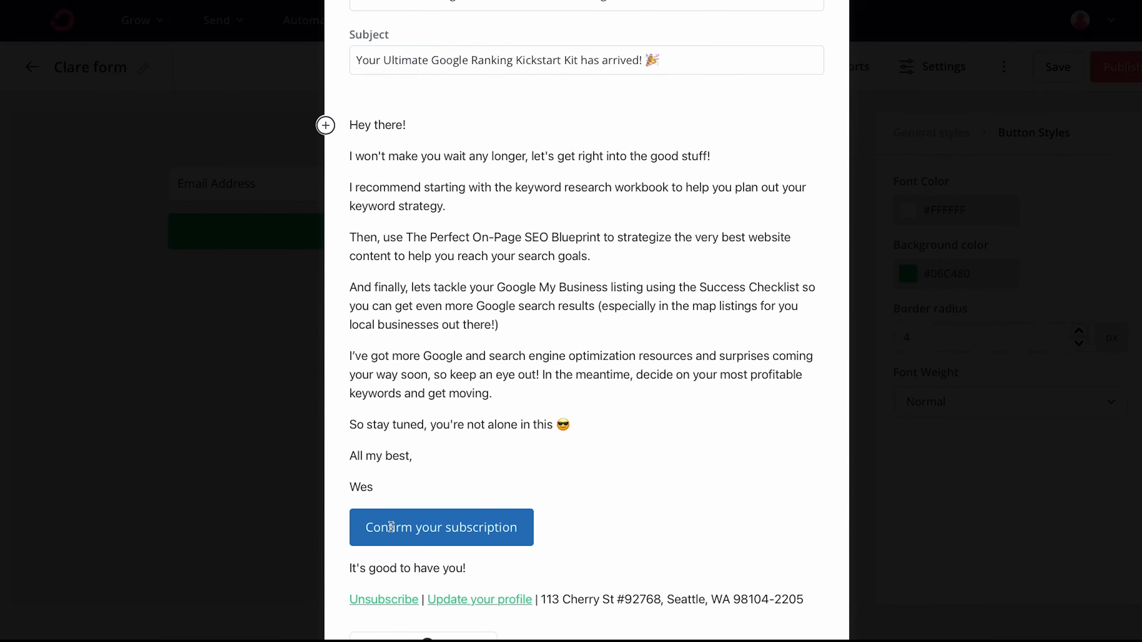
scroll(391, 526, "down", 1)
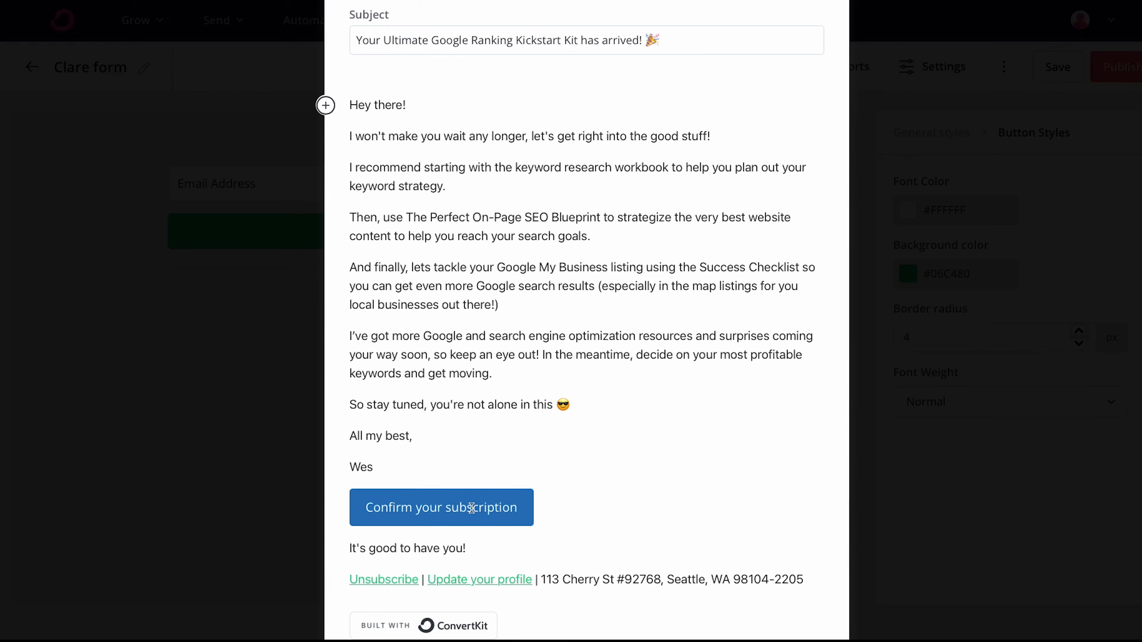
Change the incentive email's confirmation button text to "Confirm & download your Kickstart Kit"
left_click(408, 506)
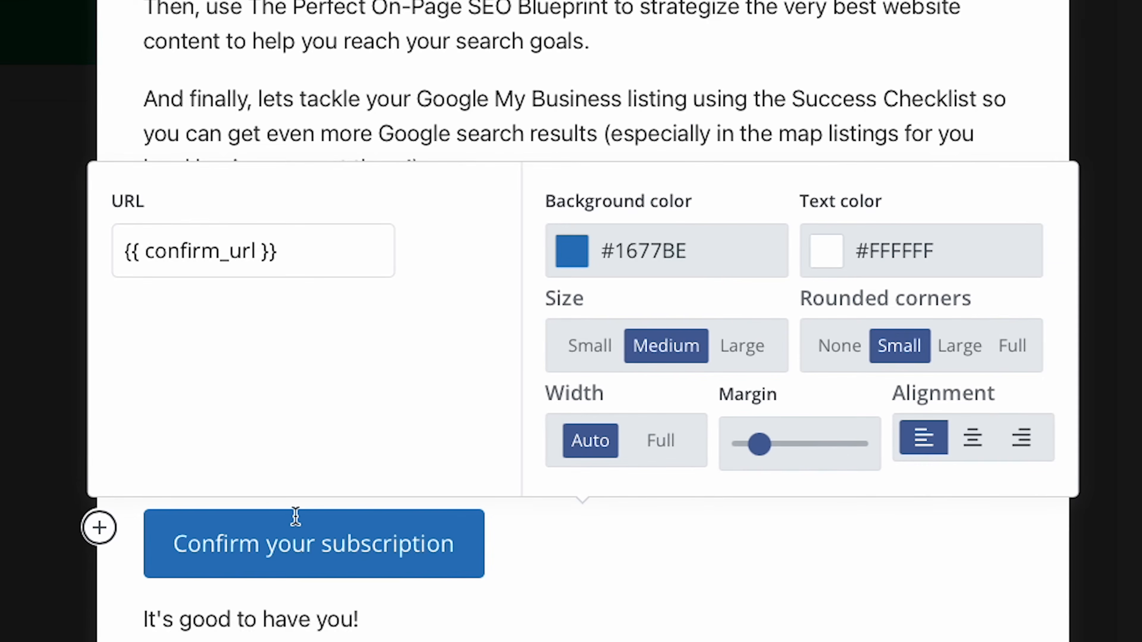
left_click_drag(266, 545, 450, 551)
type("& d")
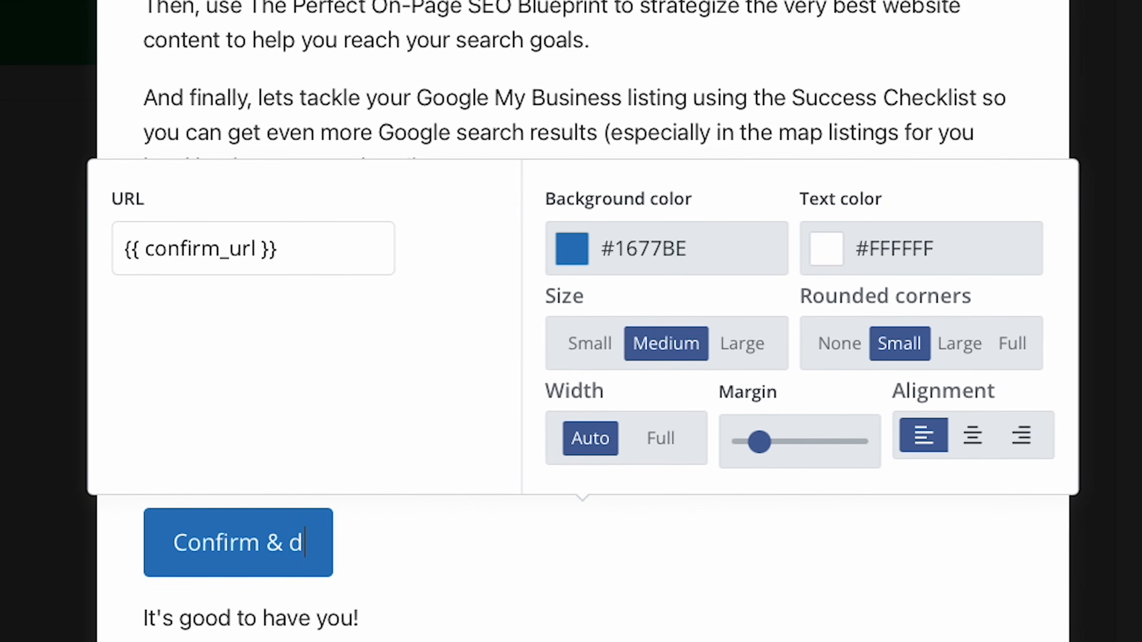
type("ownload your")
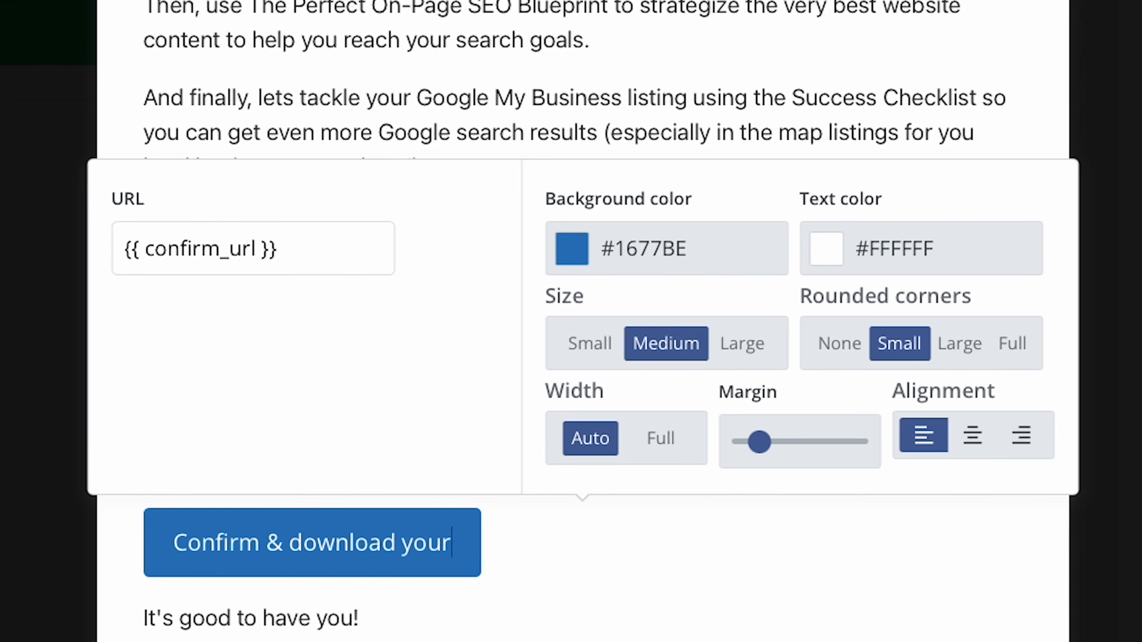
type(" Kickstart Kit")
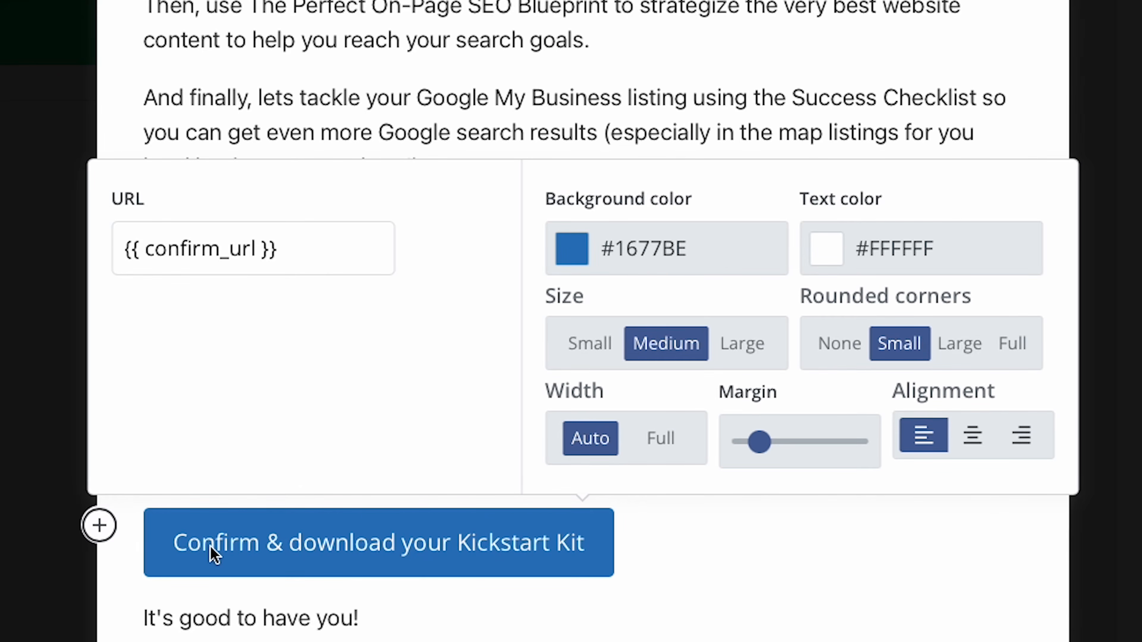
Set the background color of the incentive email's confirmation button to #06C480
left_click(642, 257)
double_click(695, 250)
type("00C480")
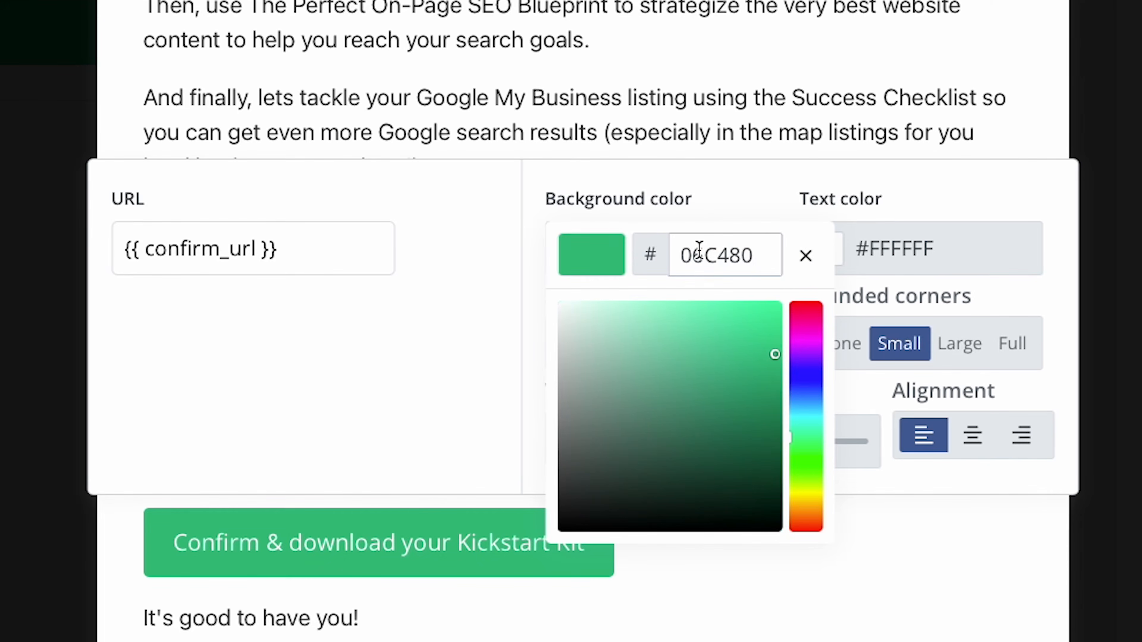
left_click(884, 548)
left_click(717, 26)
scroll(717, 26, "up", 5)
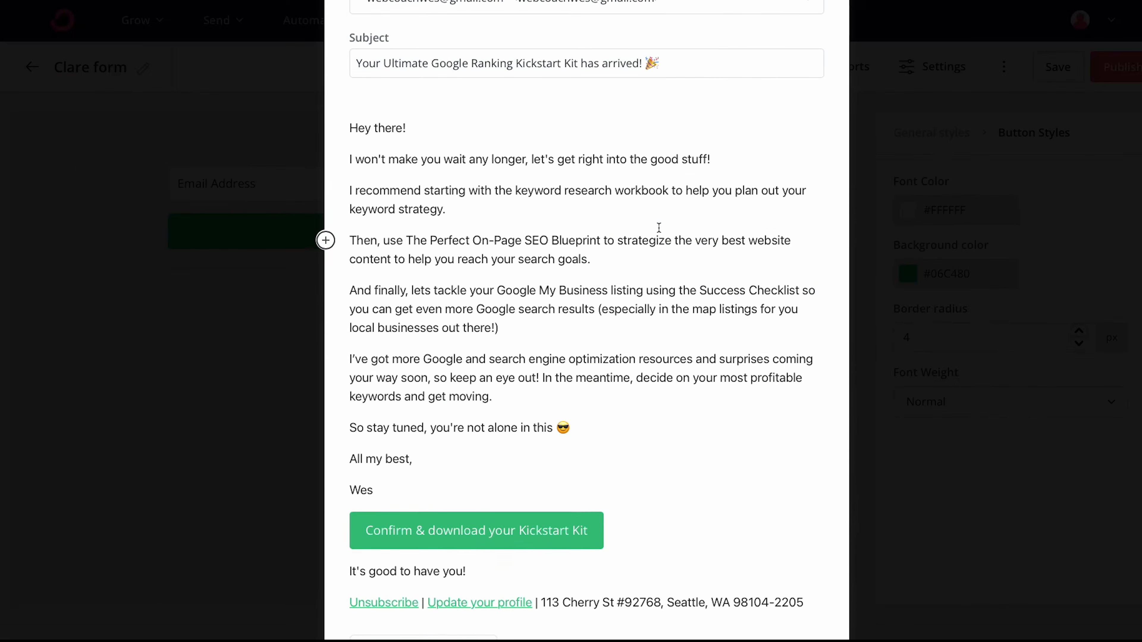
Save the edited incentive email and the Clare form's settings
scroll(717, 25, "down", 7)
scroll(659, 227, "down", 5)
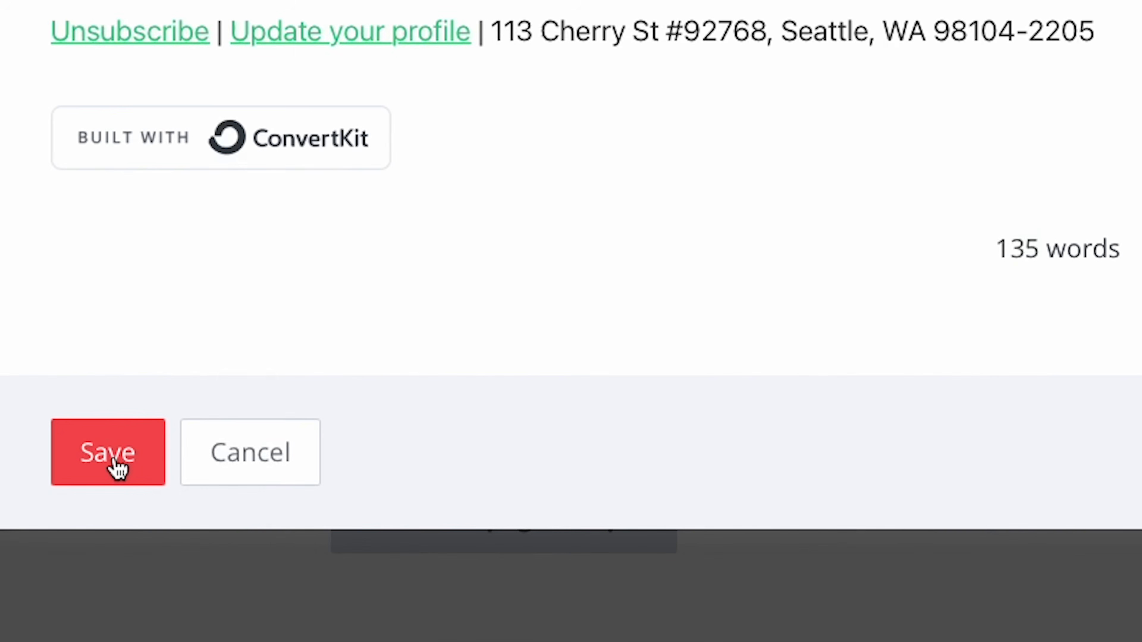
left_click(113, 460)
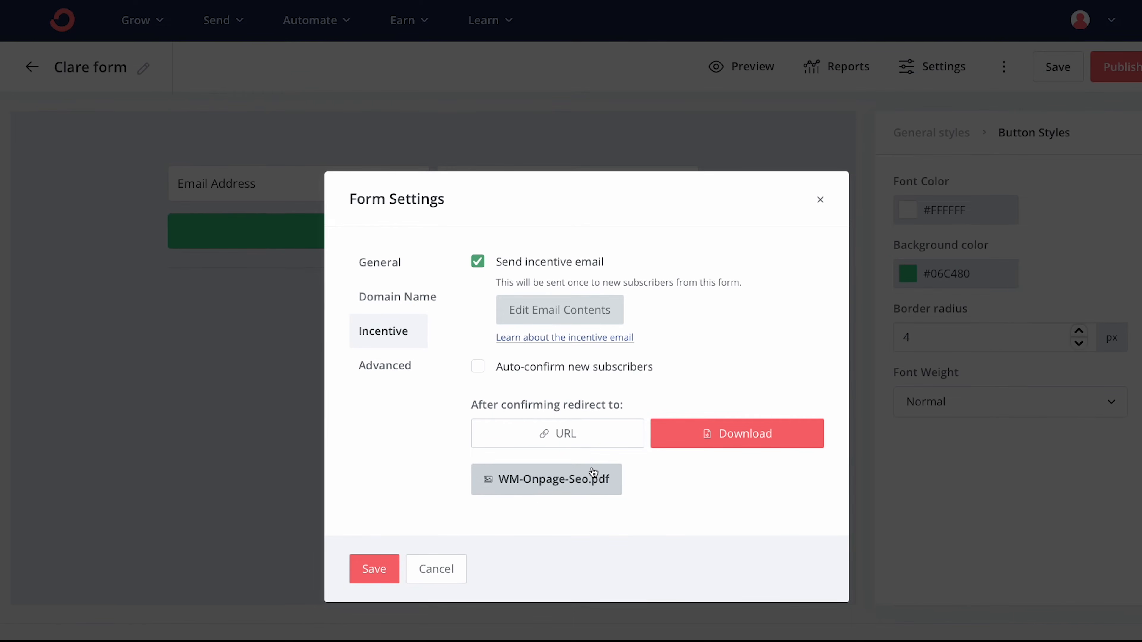
left_click(380, 570)
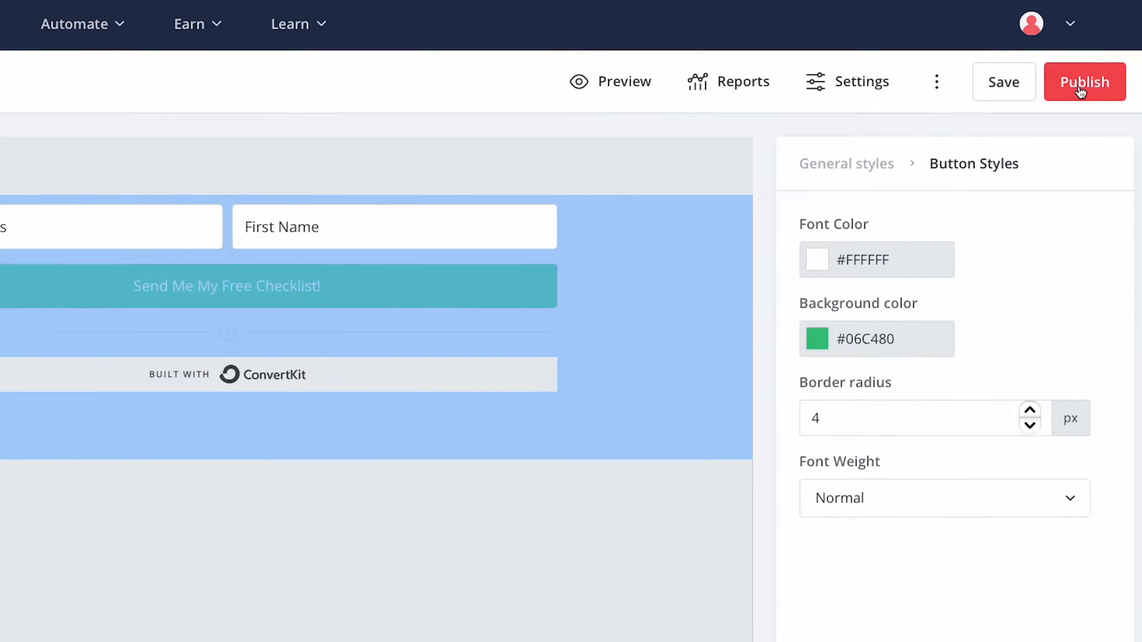
Publish the Clare form again, dismiss its embed options and save the form
left_click(1120, 69)
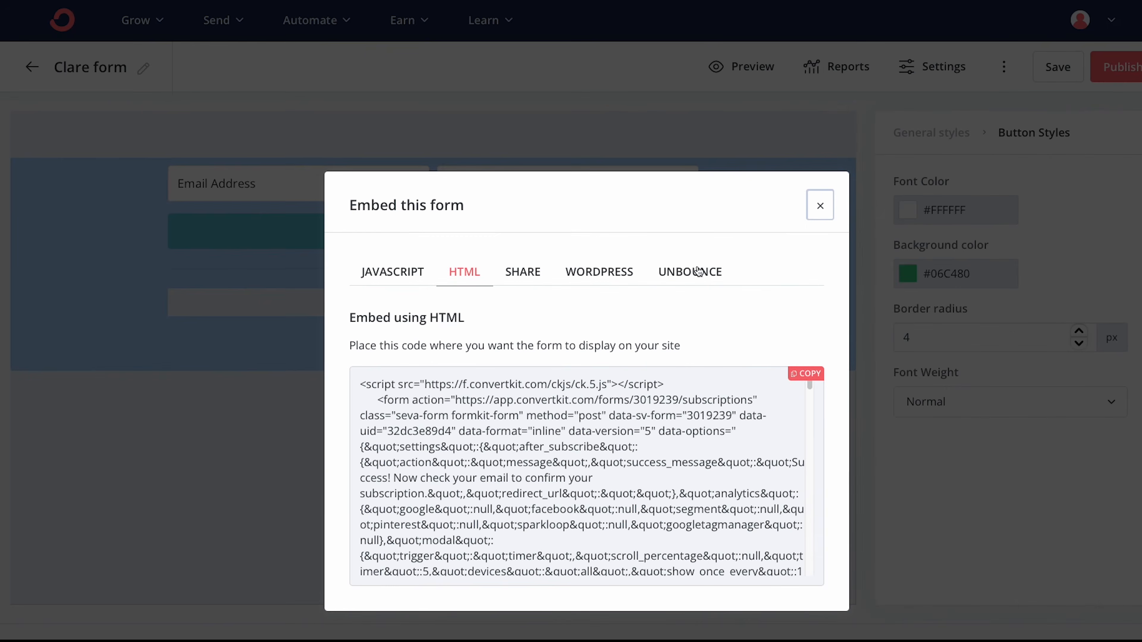
key("Escape")
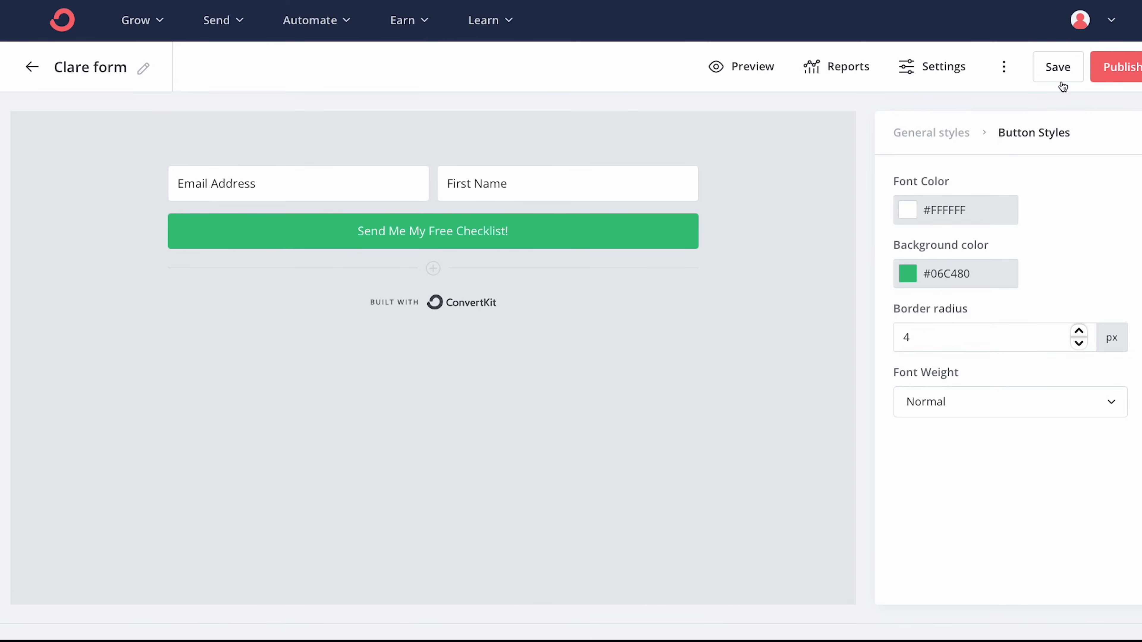
left_click(1057, 71)
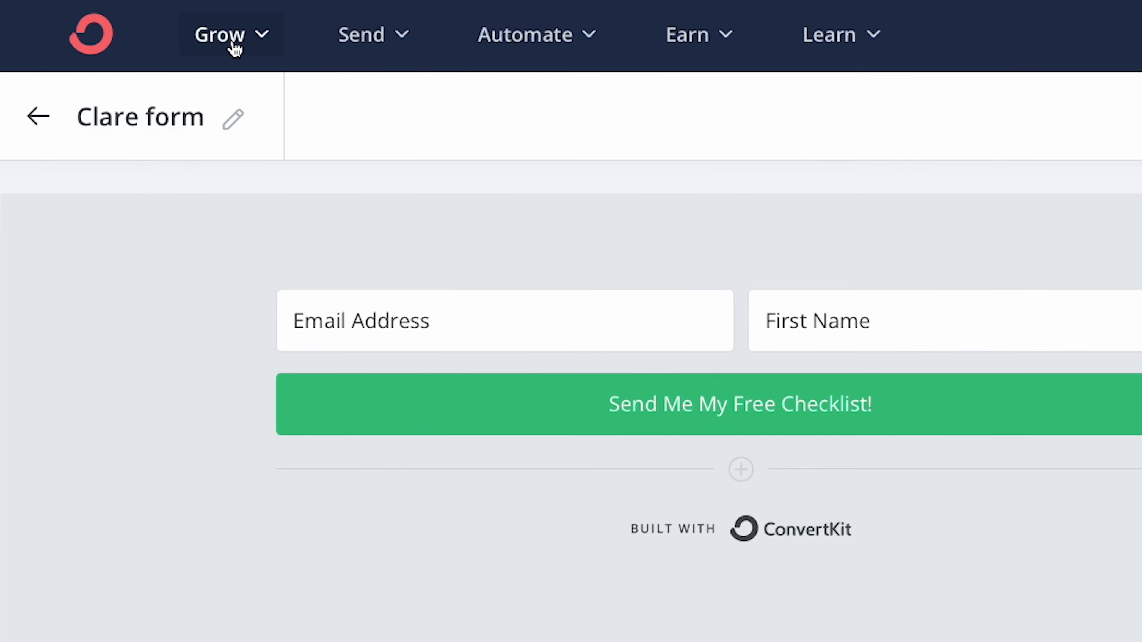
Go to the Landing Pages & Forms overview and start creating a new landing page
left_click(142, 24)
left_click(354, 269)
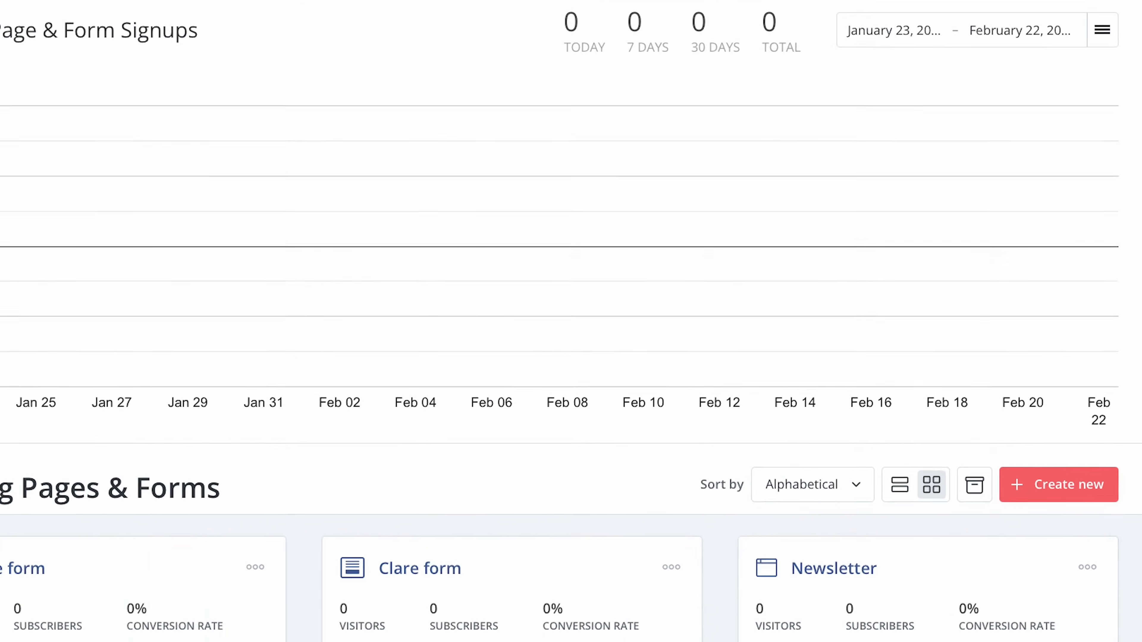
left_click(1095, 495)
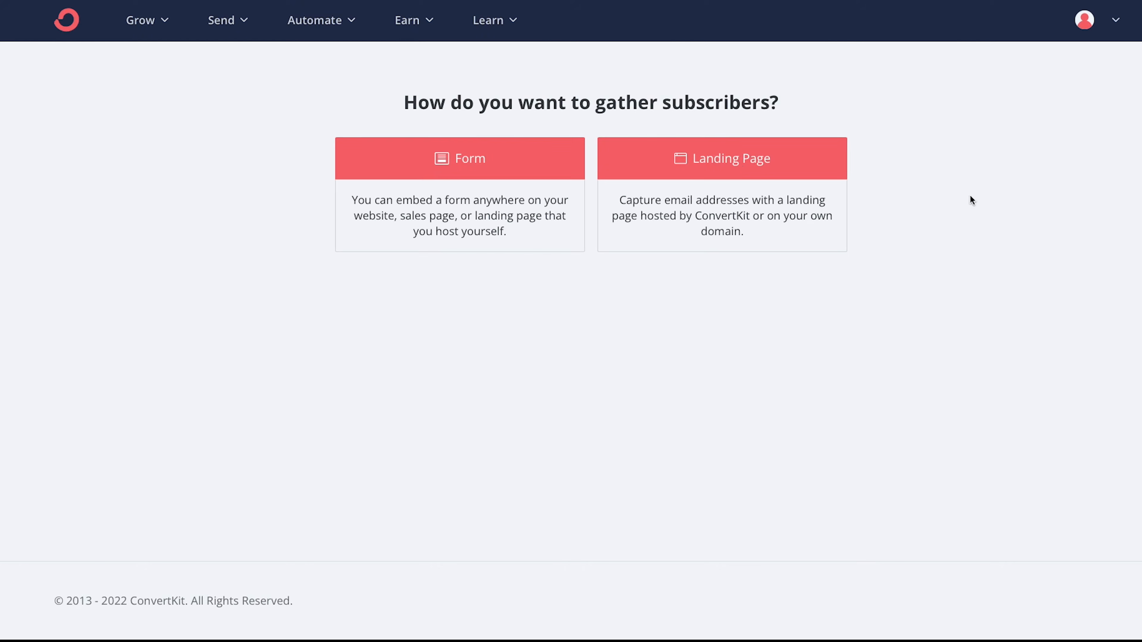
left_click(739, 168)
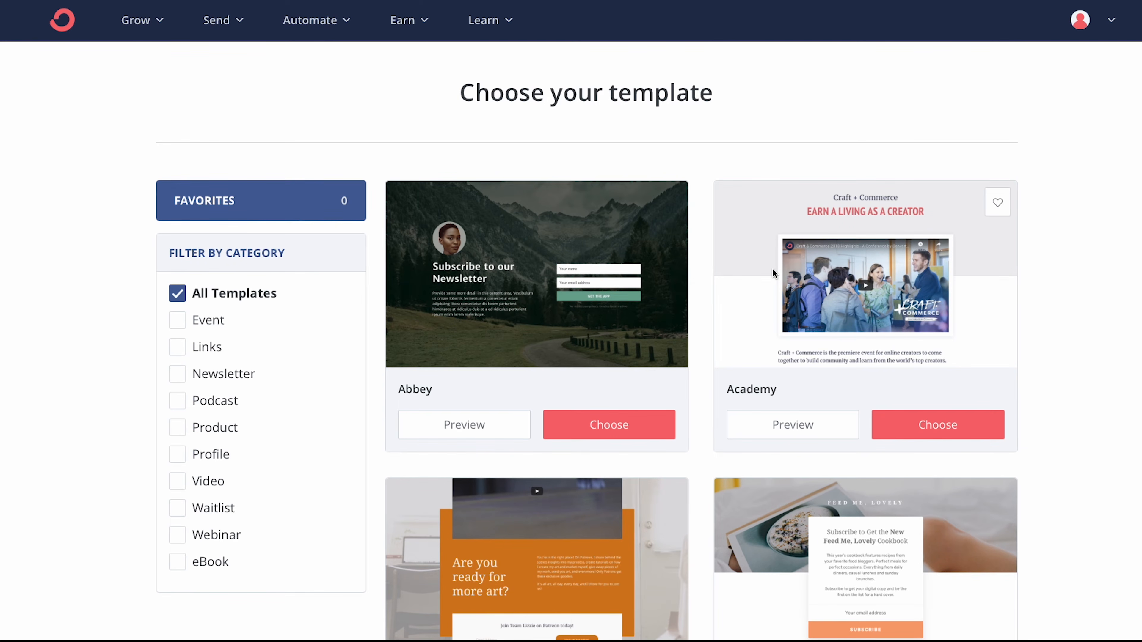
Browse the landing page templates across all categories and preview several designs, including Emerald and Archer
scroll(1087, 296, "down", 12)
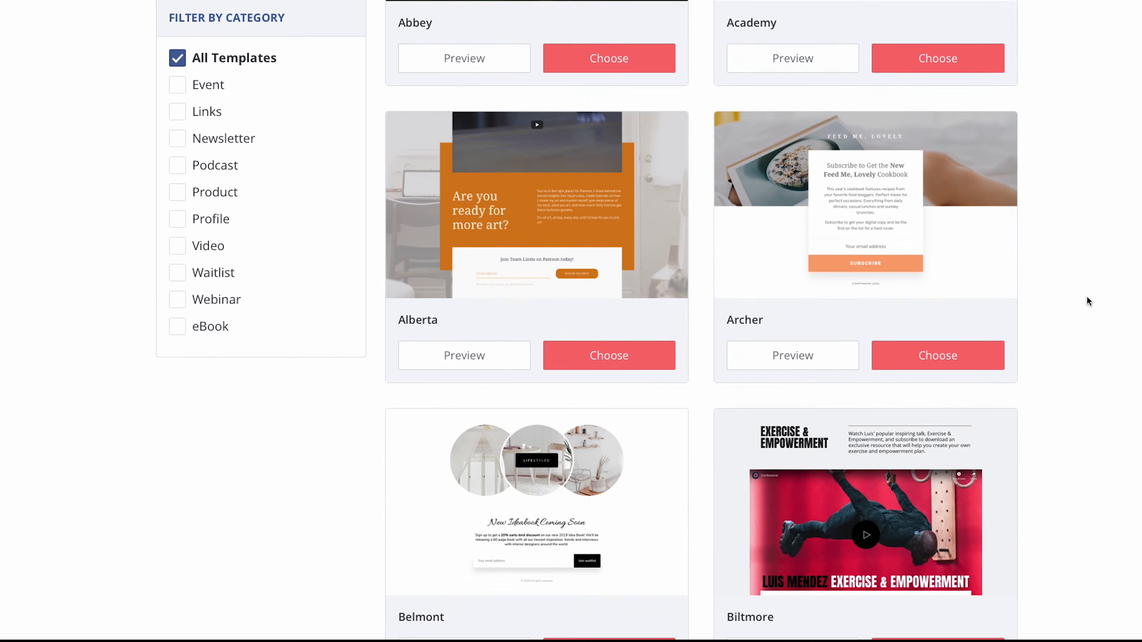
scroll(1087, 297, "down", 8)
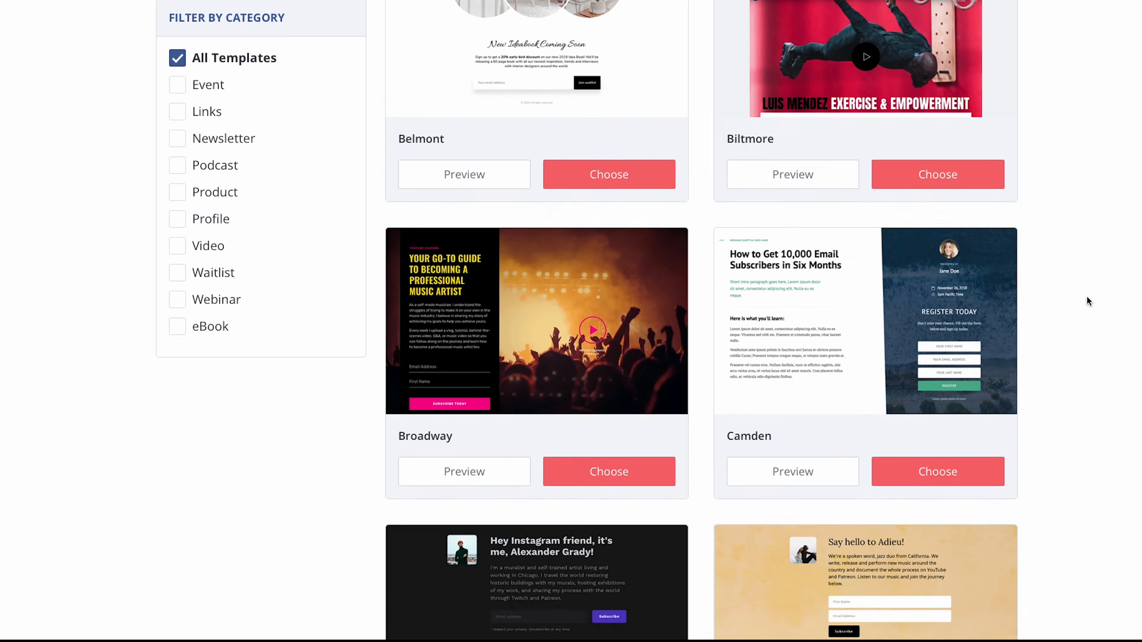
scroll(1086, 300, "down", 7)
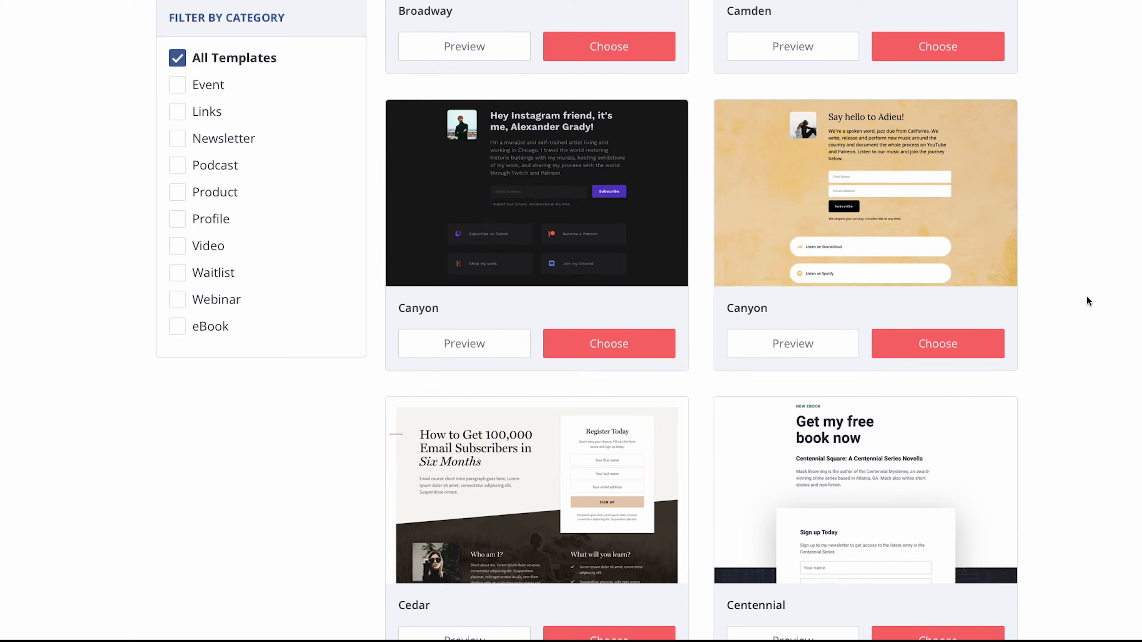
scroll(1086, 300, "down", 4)
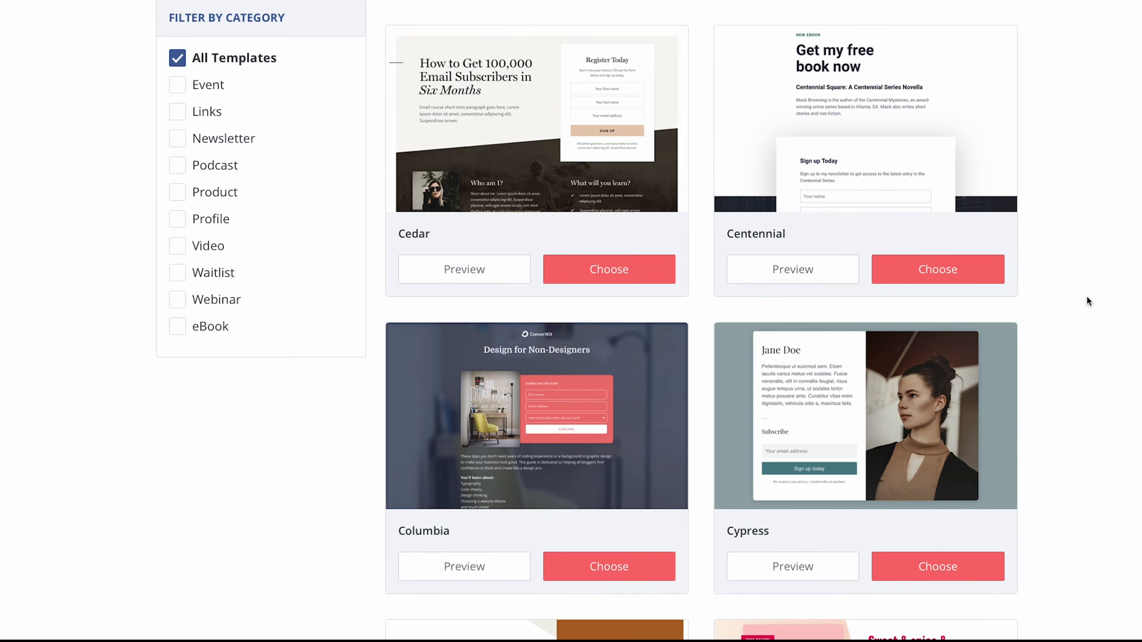
scroll(1087, 301, "down", 2)
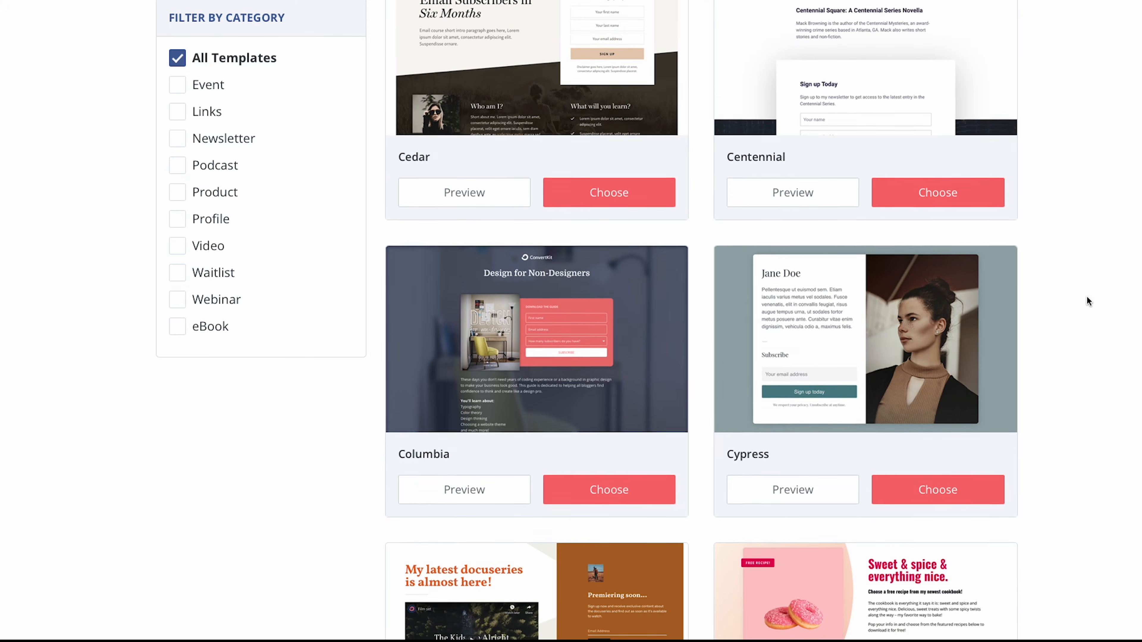
scroll(1087, 300, "down", 4)
scroll(1087, 296, "up", 20)
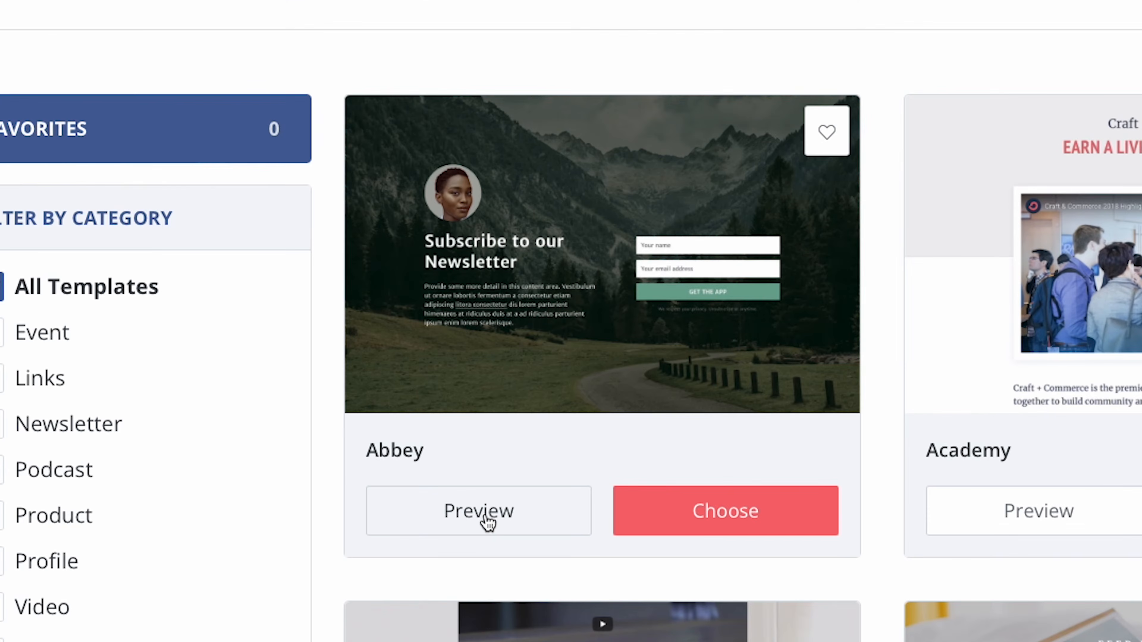
left_click(486, 519)
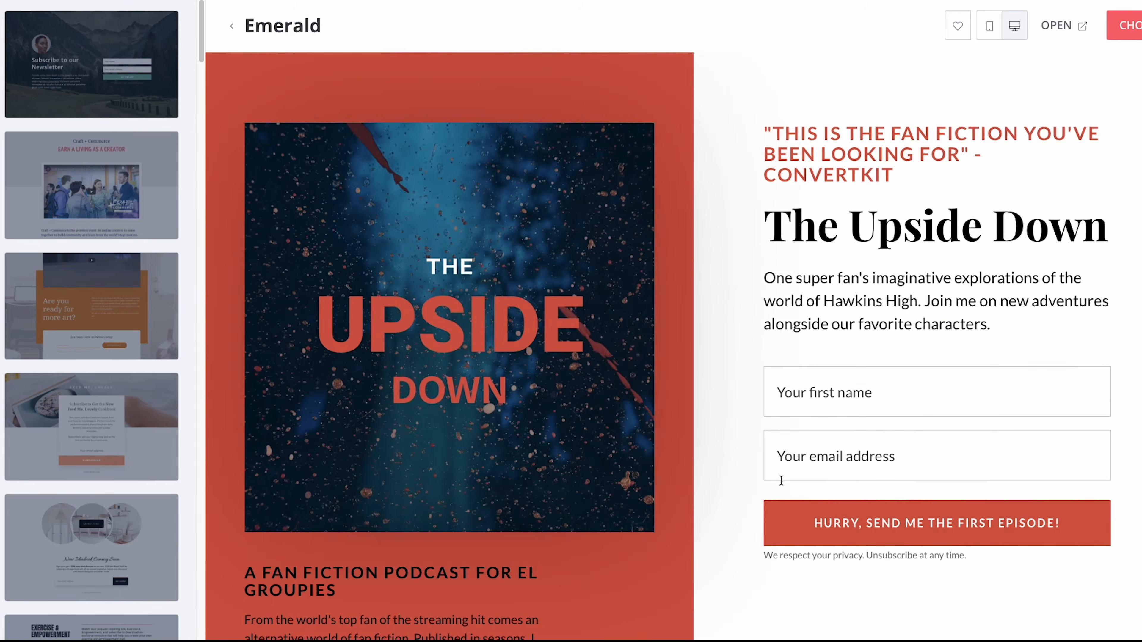
scroll(720, 469, "down", 3)
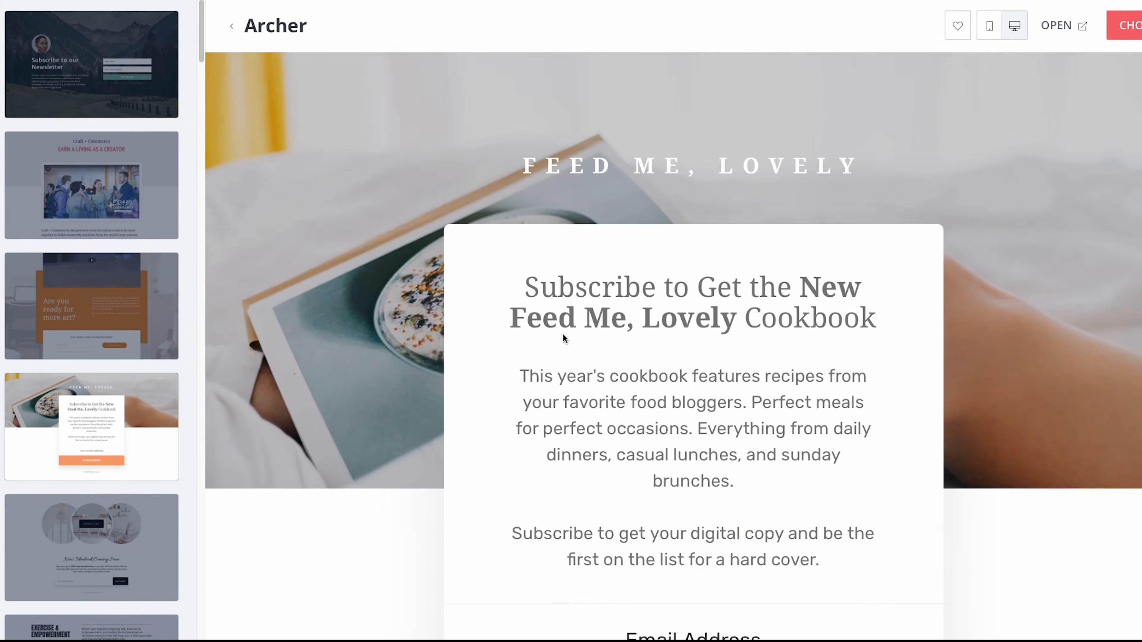
scroll(562, 333, "down", 5)
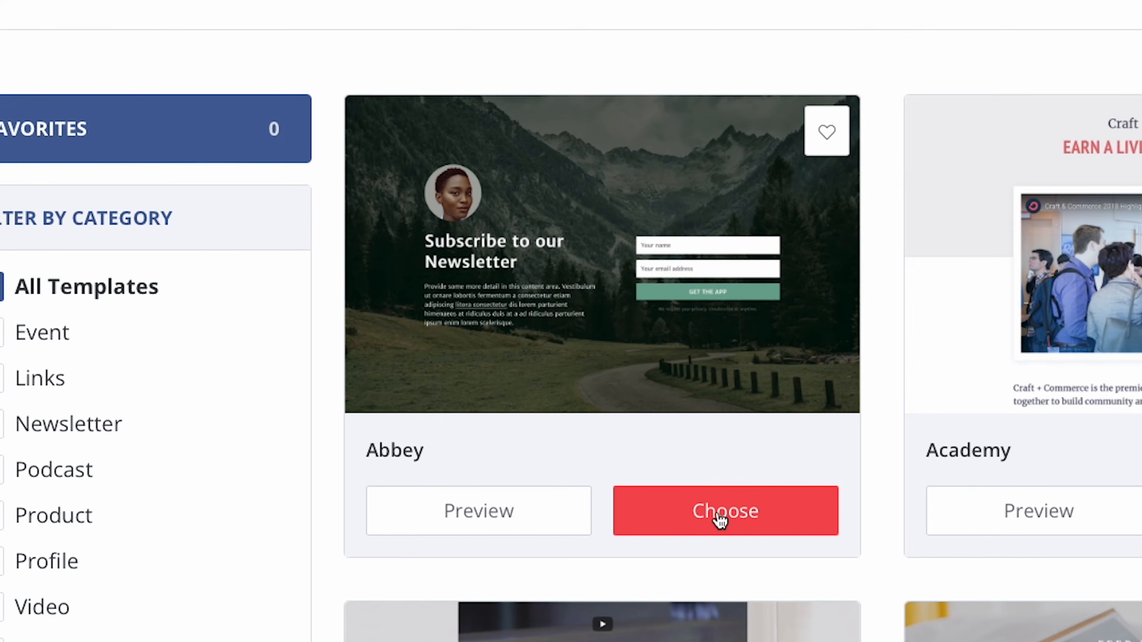
Choose the Abbey landing page template and open the image settings of its round profile photo
left_click(719, 517)
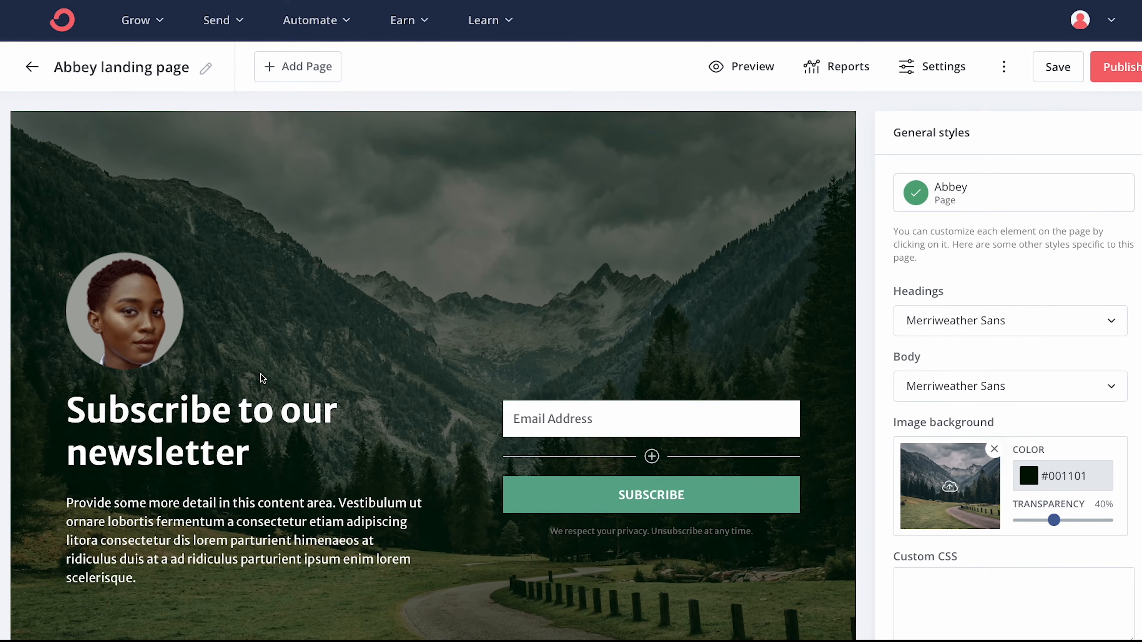
scroll(268, 380, "down", 2)
left_click(129, 286)
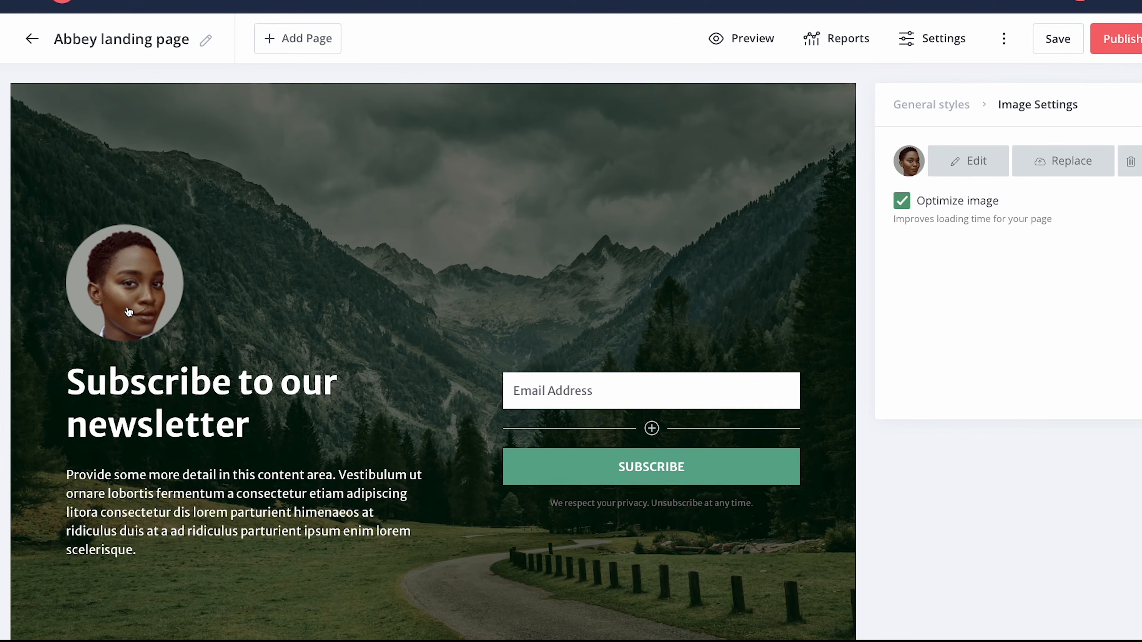
Remove the profile photo from the Abbey landing page and check the page in preview
left_click(1130, 162)
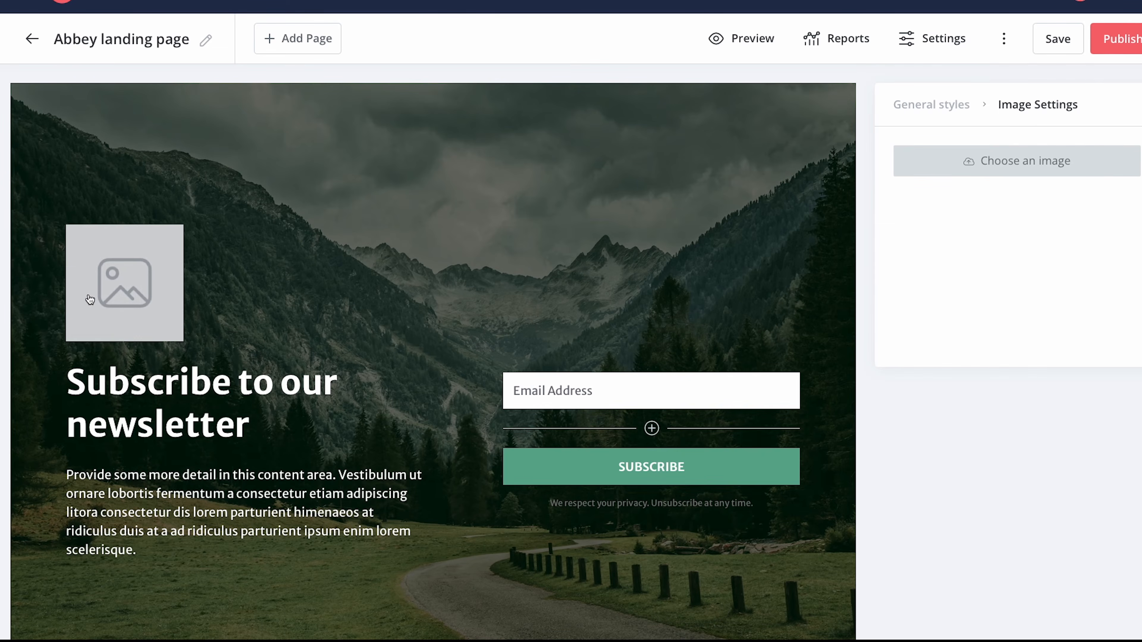
left_click(758, 43)
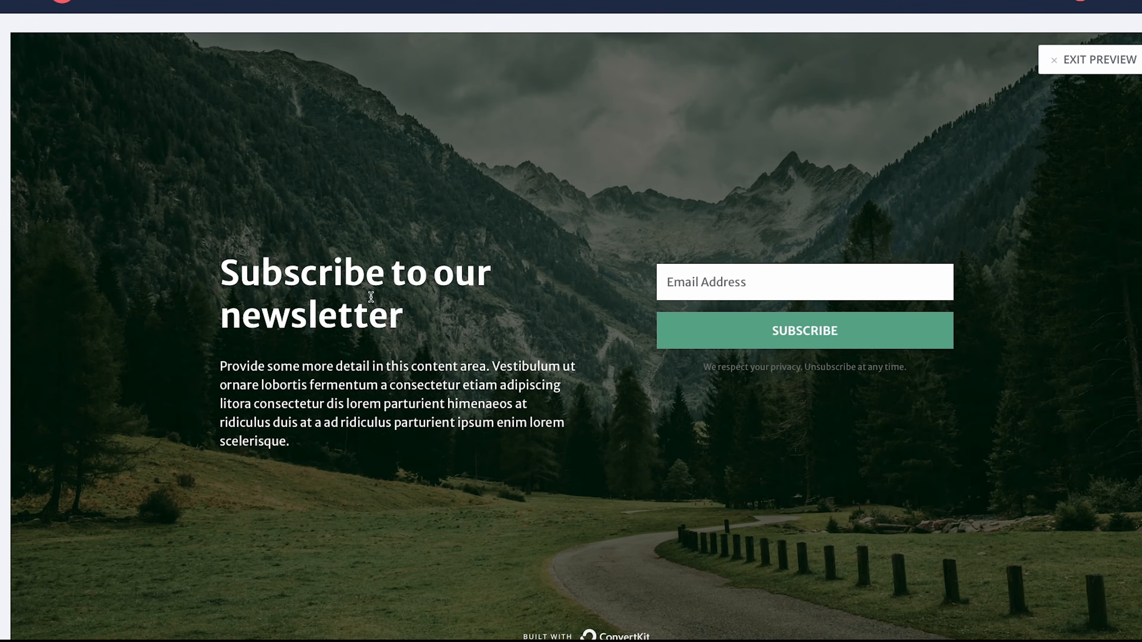
left_click(1054, 61)
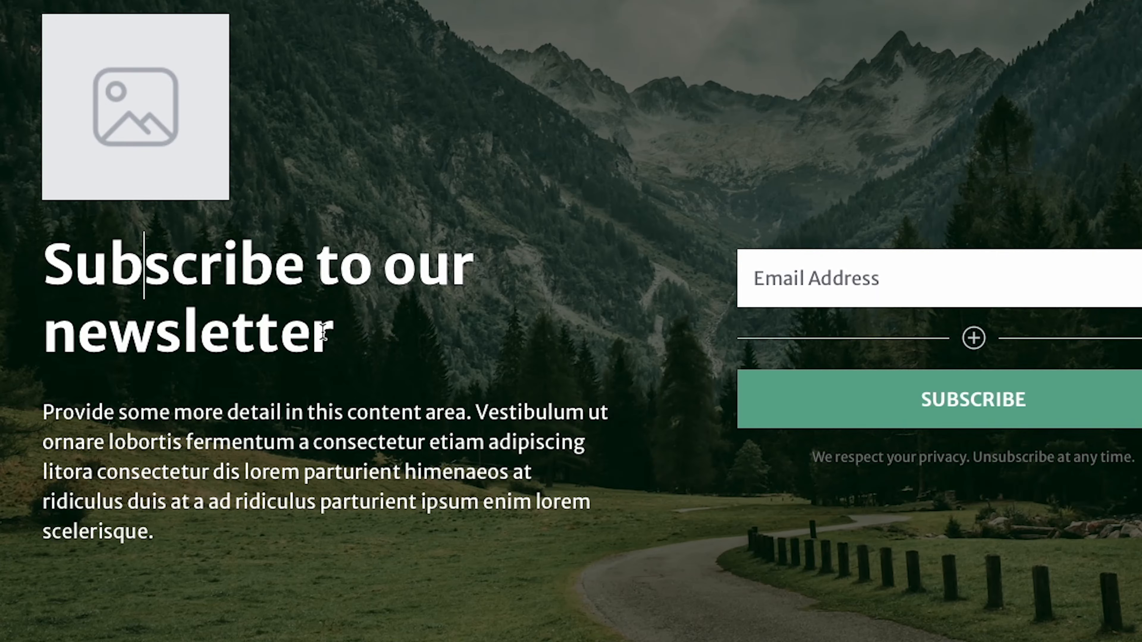
Replace the landing page headline with "The Ultimate Google Ranking Kickstart Kit"
left_click(336, 333)
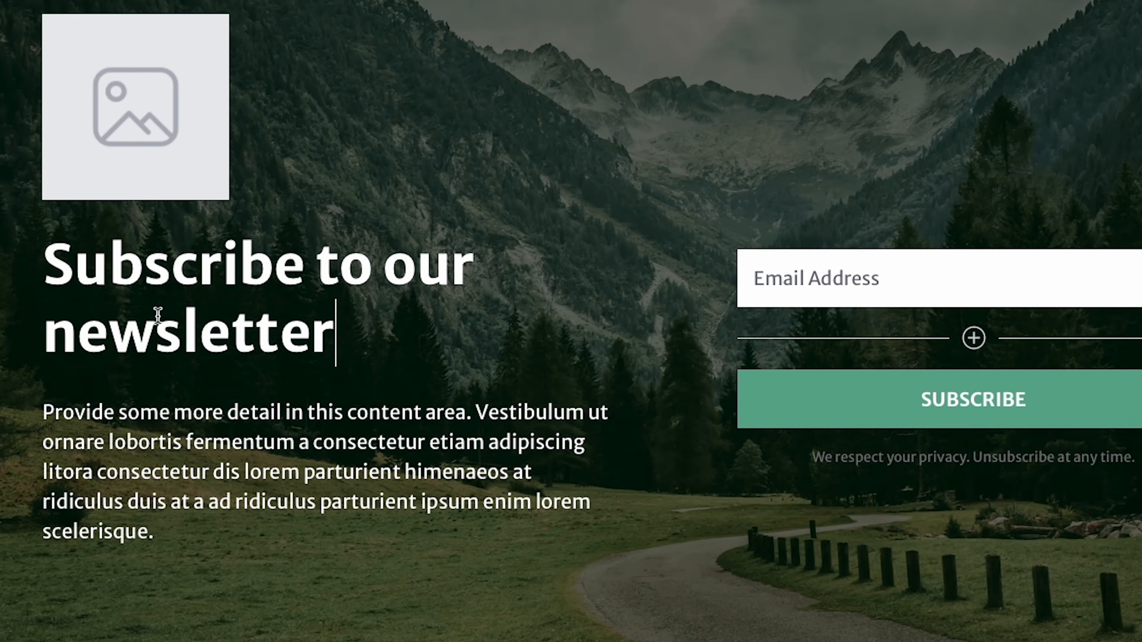
left_click(108, 305)
key("ctrl+a")
type("The Ultimate Google Ranking Kickstart Kit")
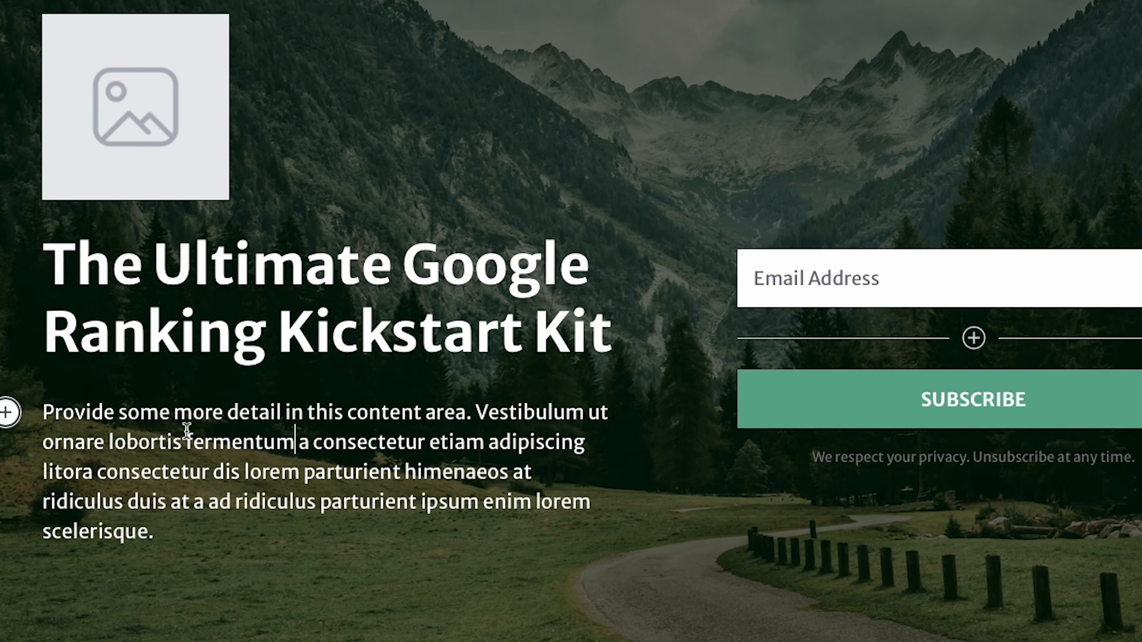
Replace the paragraph below the headline with "Everything you need to flawlessly plan and optimize the perfect search campaign for your small or local business."
left_click_drag(43, 410, 161, 522)
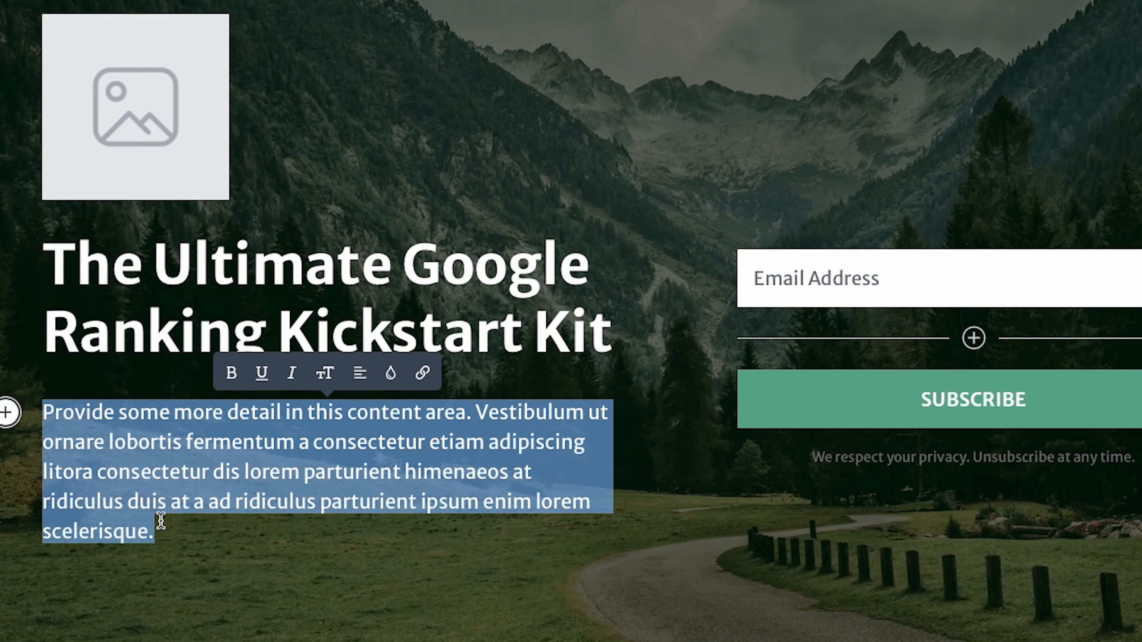
type("Everything you need to flawlessly plan and optimize the perfect search campaign for your small or local business.")
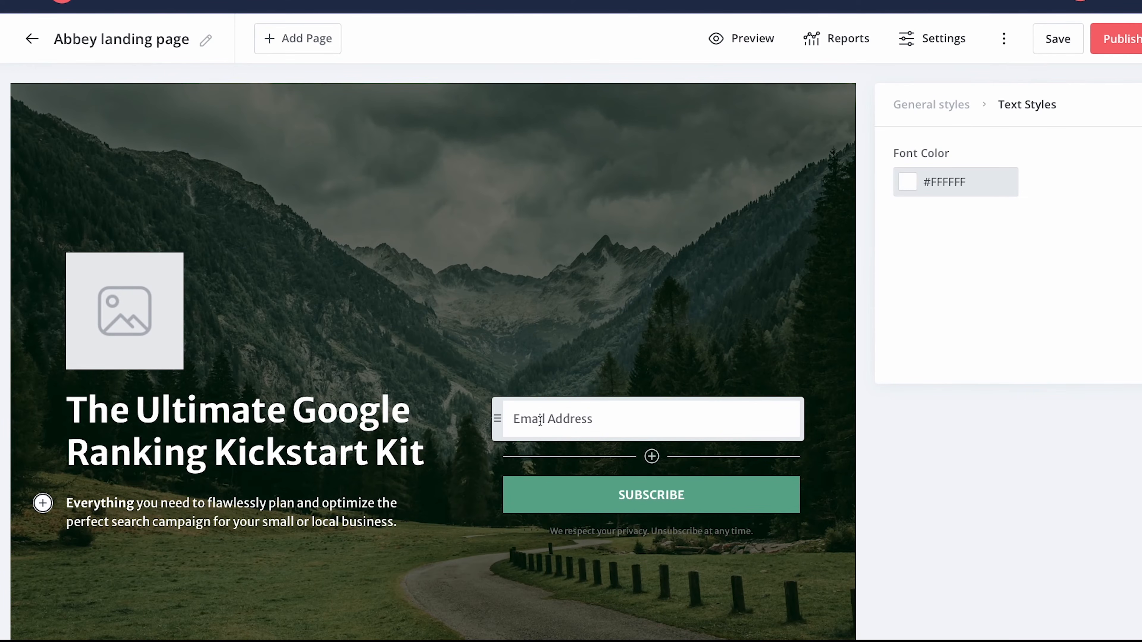
Add a custom form field for First Name and move it above the Email Address field
left_click(651, 456)
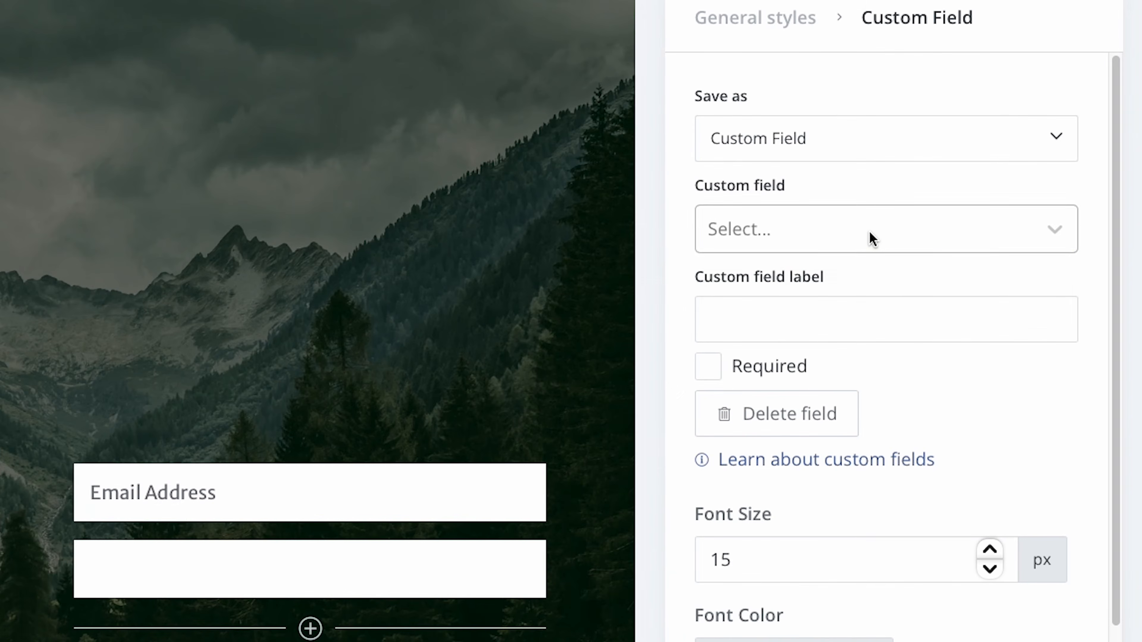
left_click(985, 245)
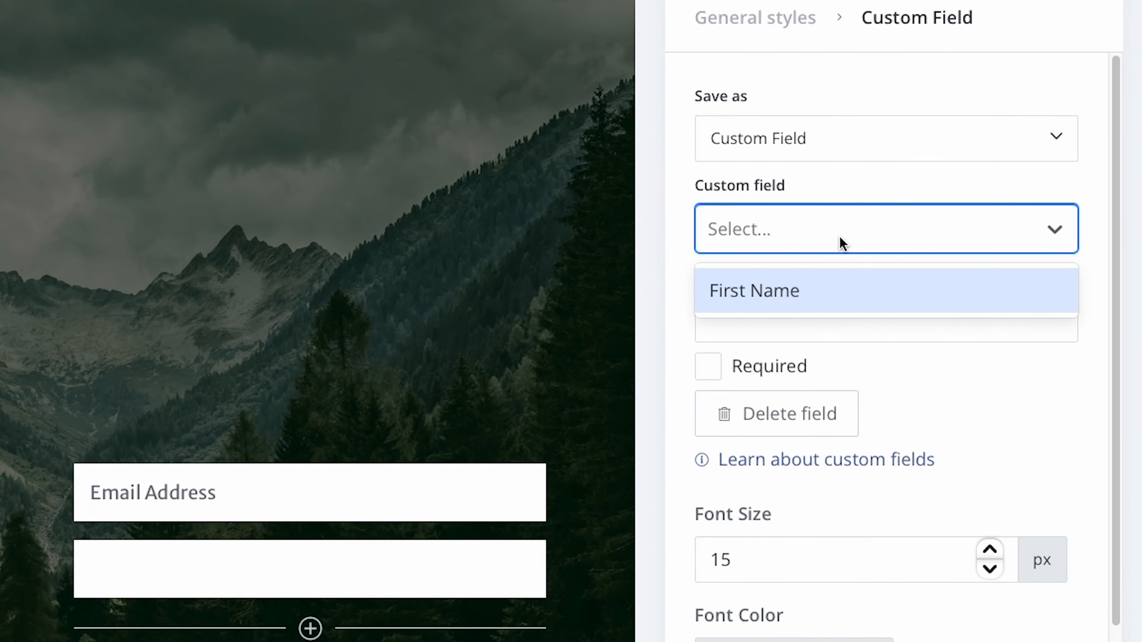
left_click(780, 292)
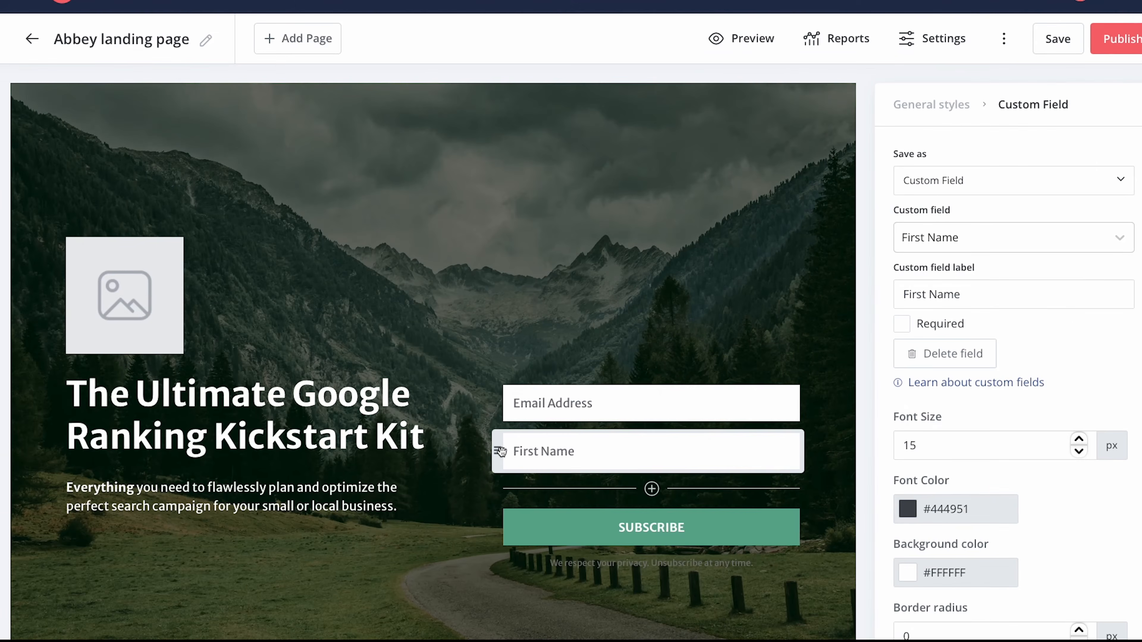
left_click_drag(497, 451, 499, 408)
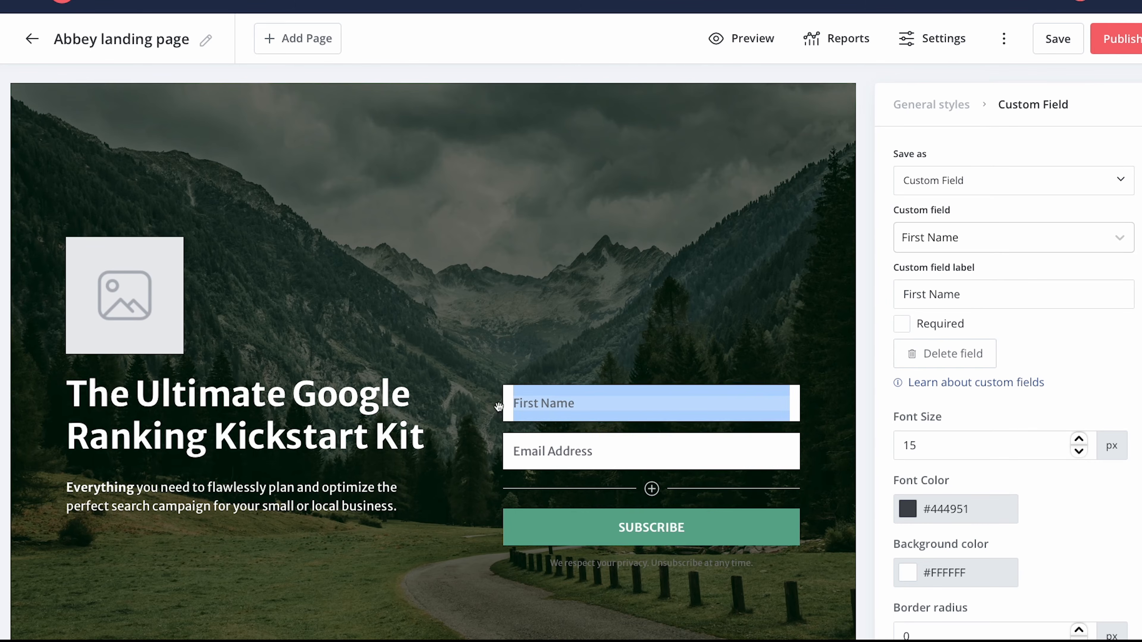
Change the subscribe button's text to "SEND ME THE KICKSTART KIT!"
left_click(686, 530)
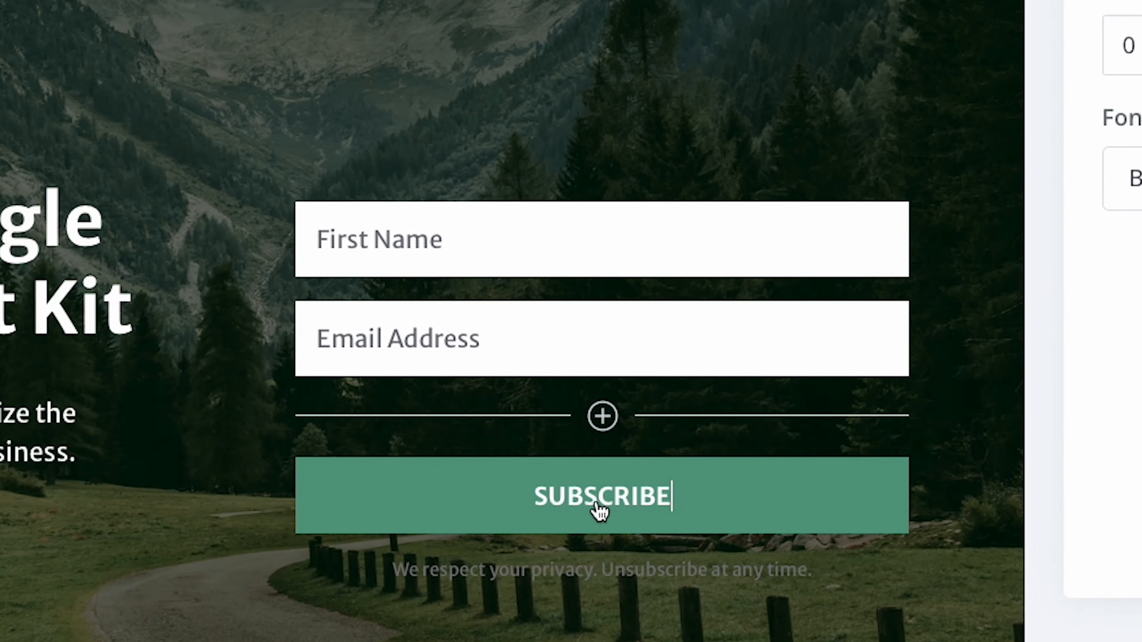
double_click(647, 530)
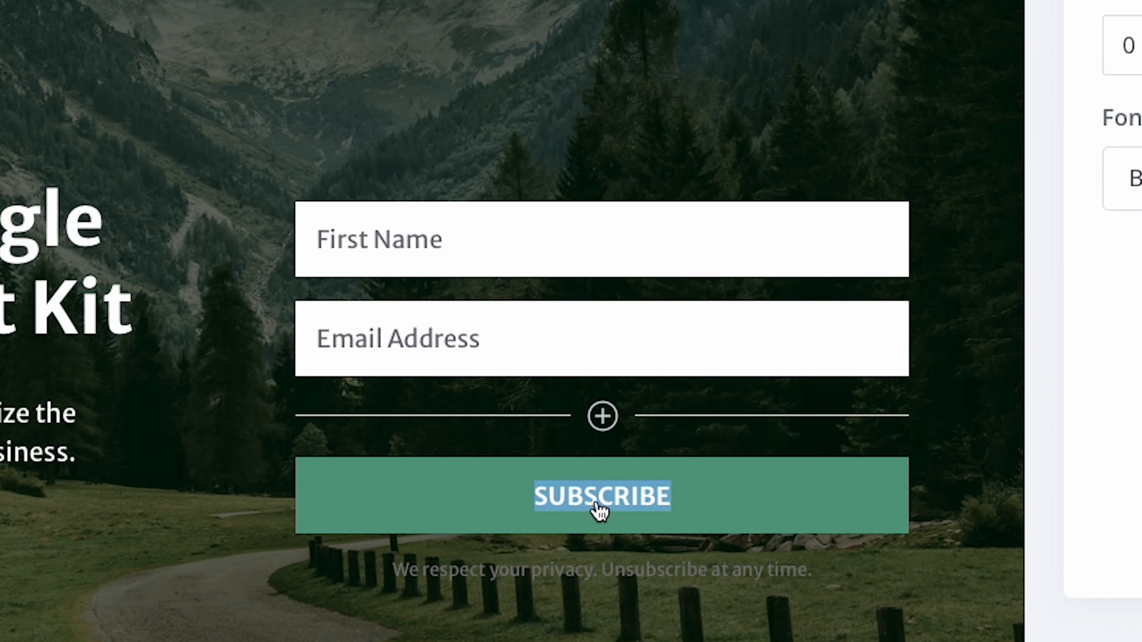
type("SEND ME THE KICKSTART KIT!")
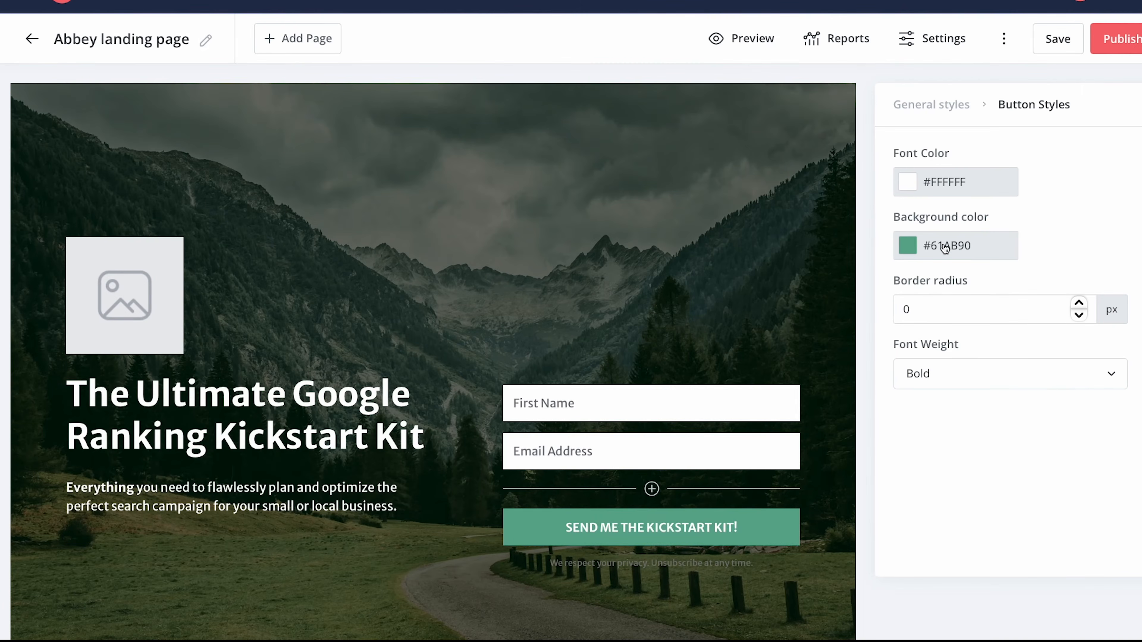
Set the form button's background color to #06C480
left_click(945, 247)
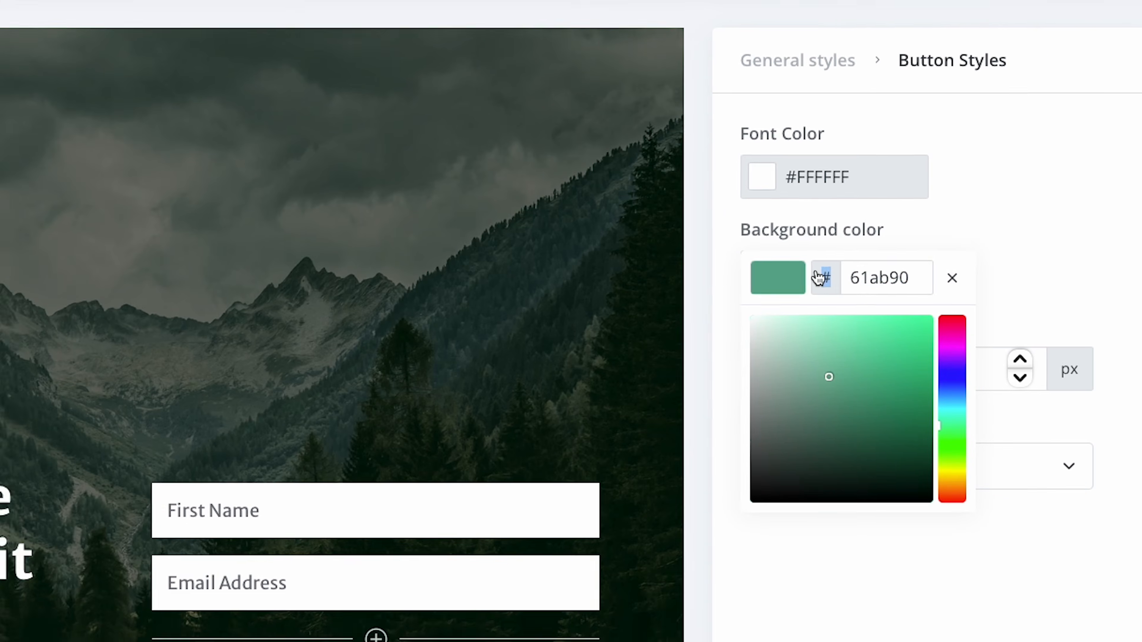
double_click(1014, 256)
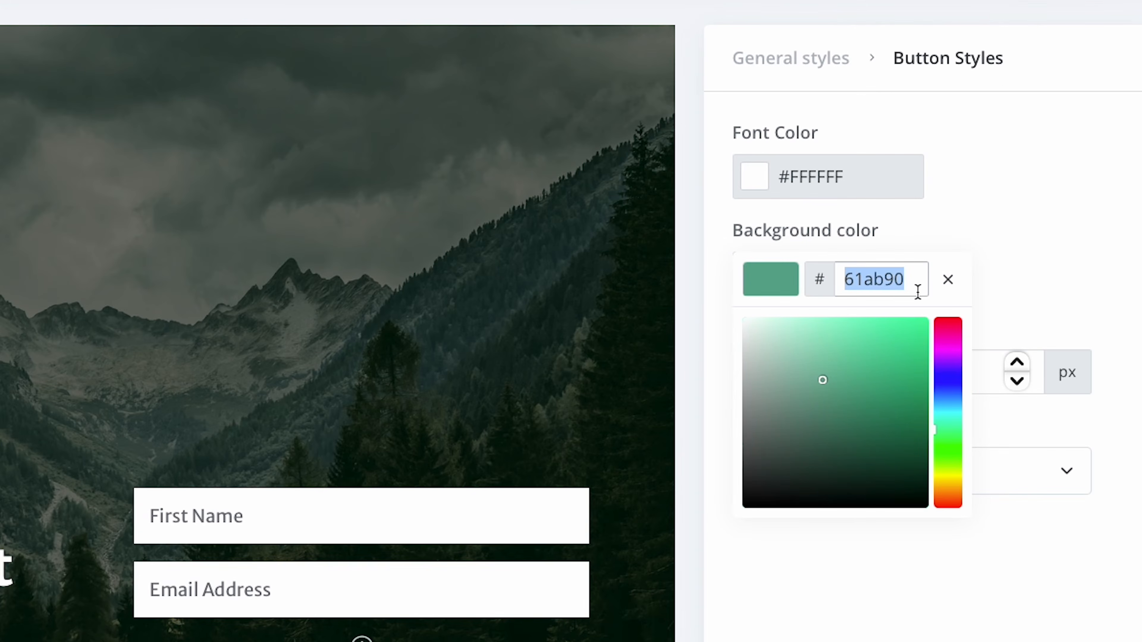
right_click(876, 280)
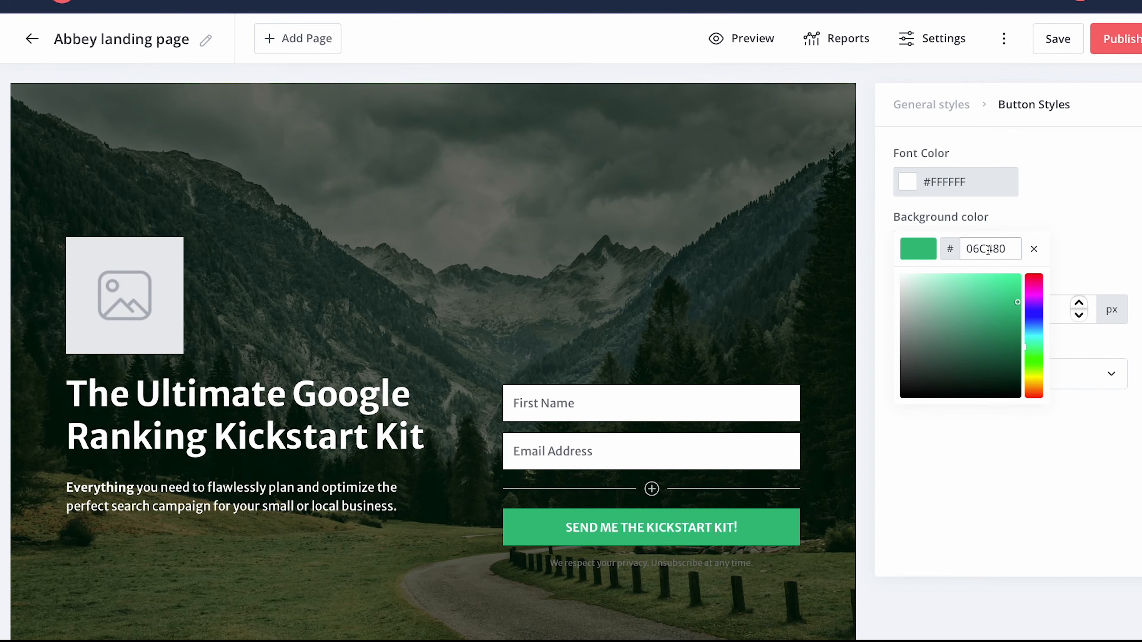
Set both the headings font and the body font of the landing page to Montserrat
left_click(284, 396)
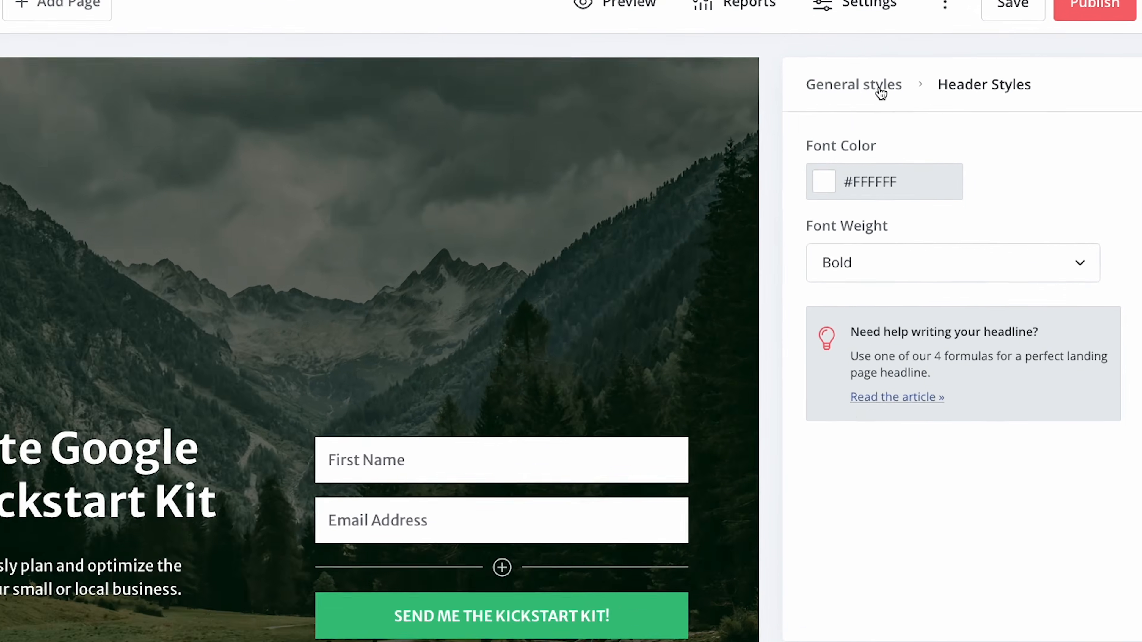
left_click(953, 104)
left_click(841, 372)
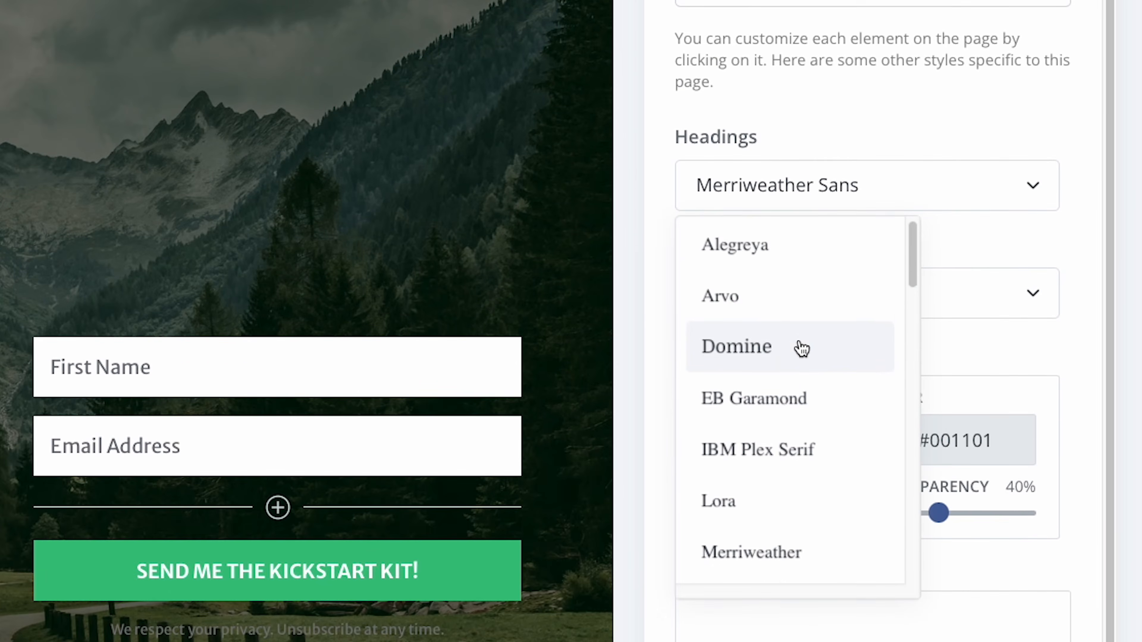
scroll(802, 427, "down", 5)
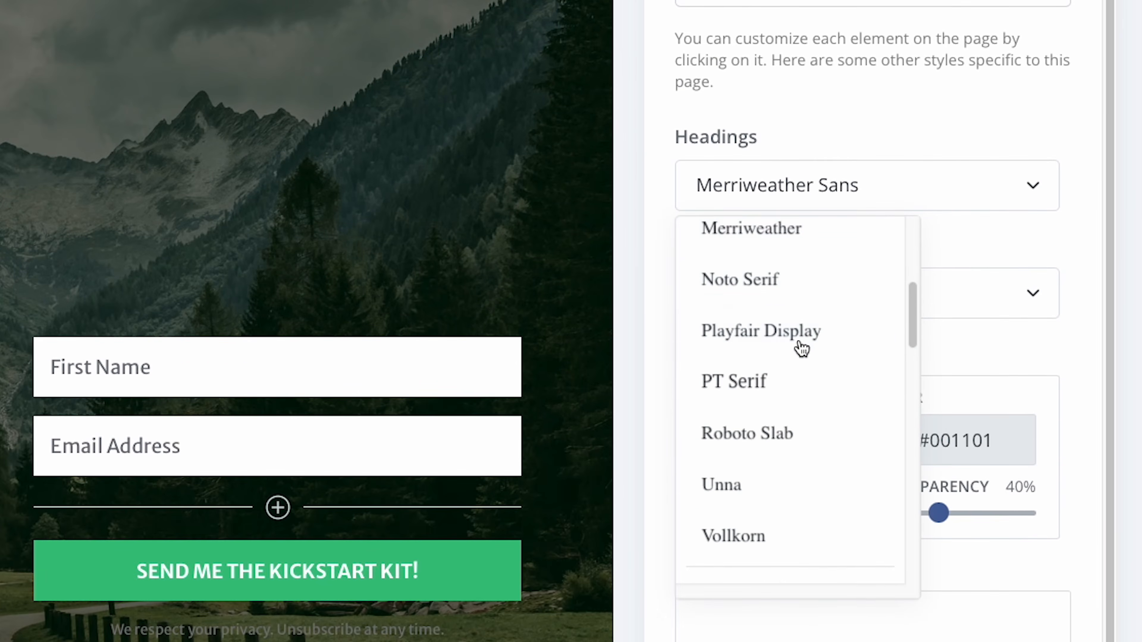
left_click(941, 502)
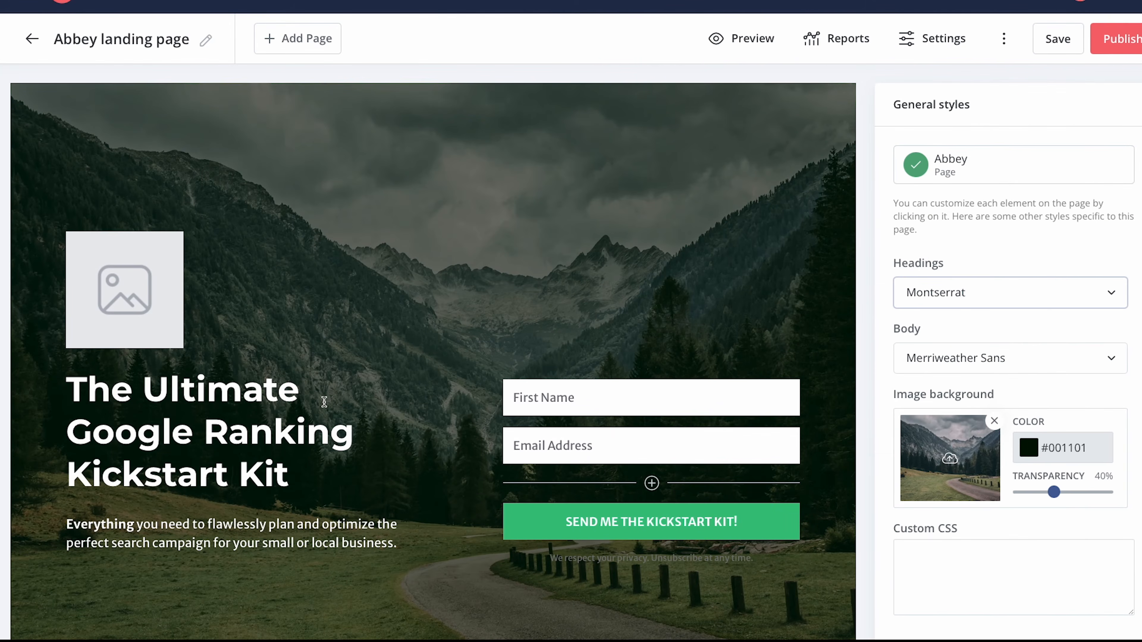
left_click(330, 522)
left_click(982, 359)
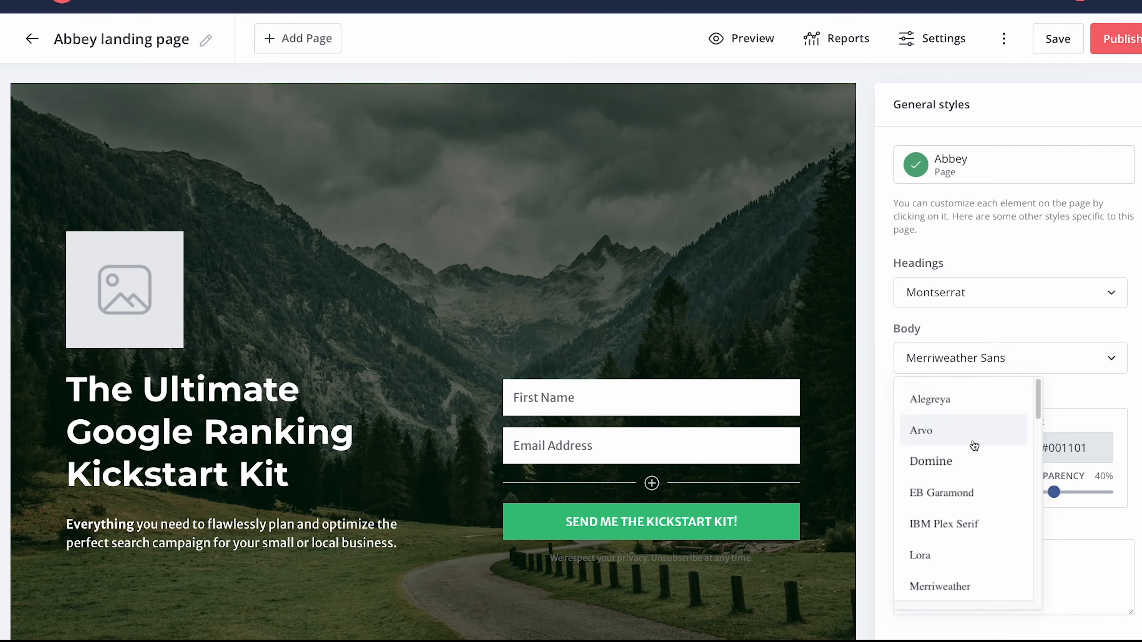
scroll(973, 447, "down", 1)
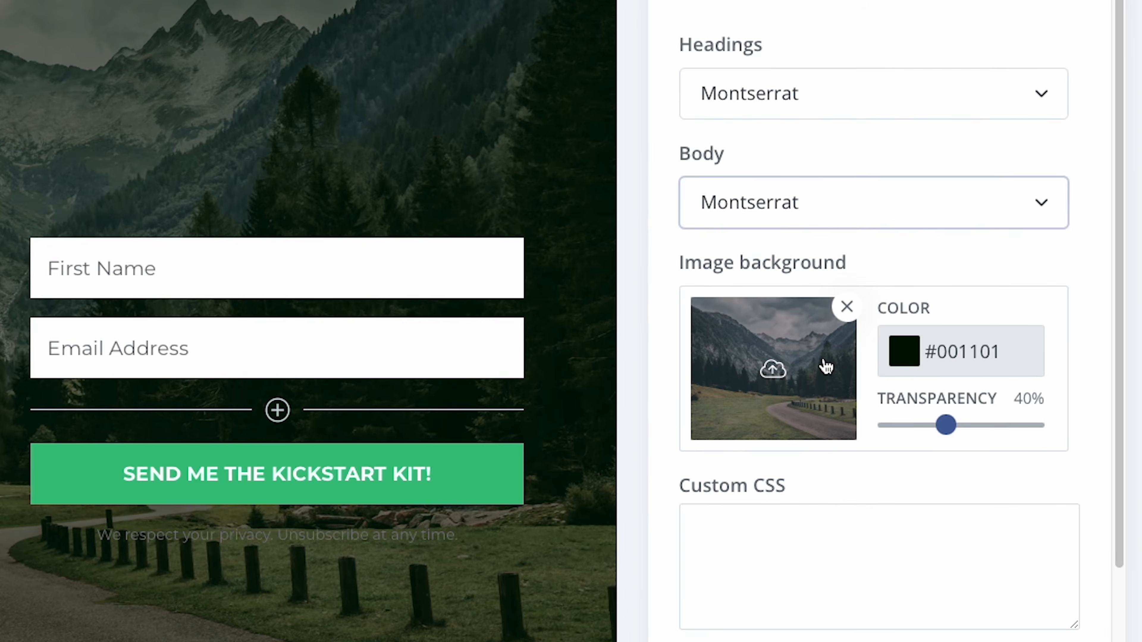
Replace the background image with an Unsplash photo found under "computer smiling", showing a smiling man in a plaid shirt behind a laptop
left_click(965, 455)
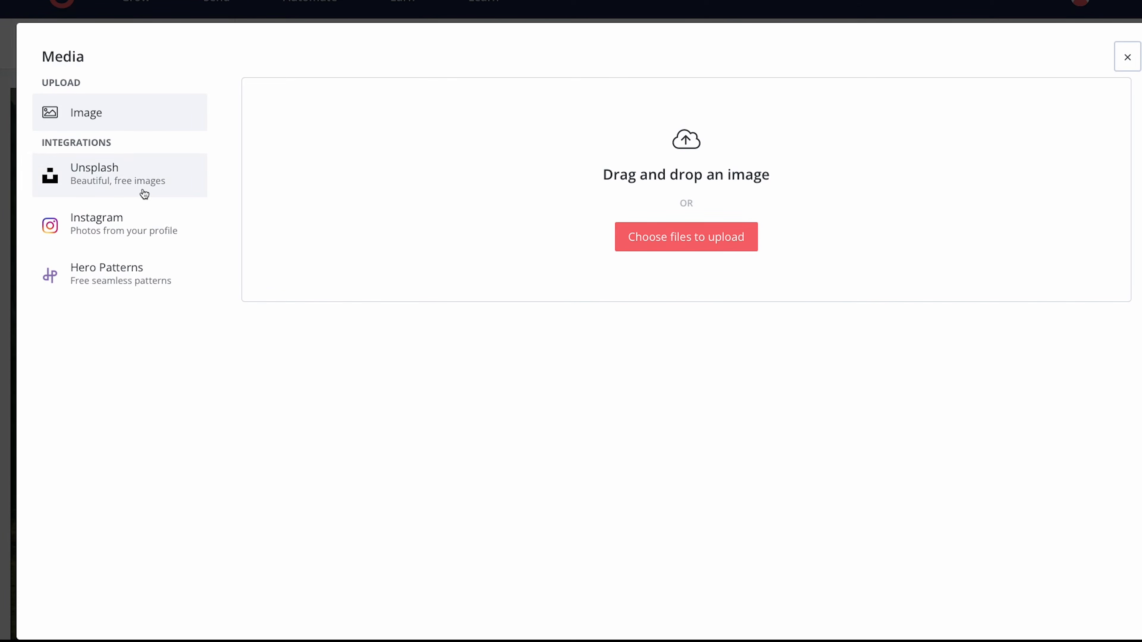
left_click(100, 179)
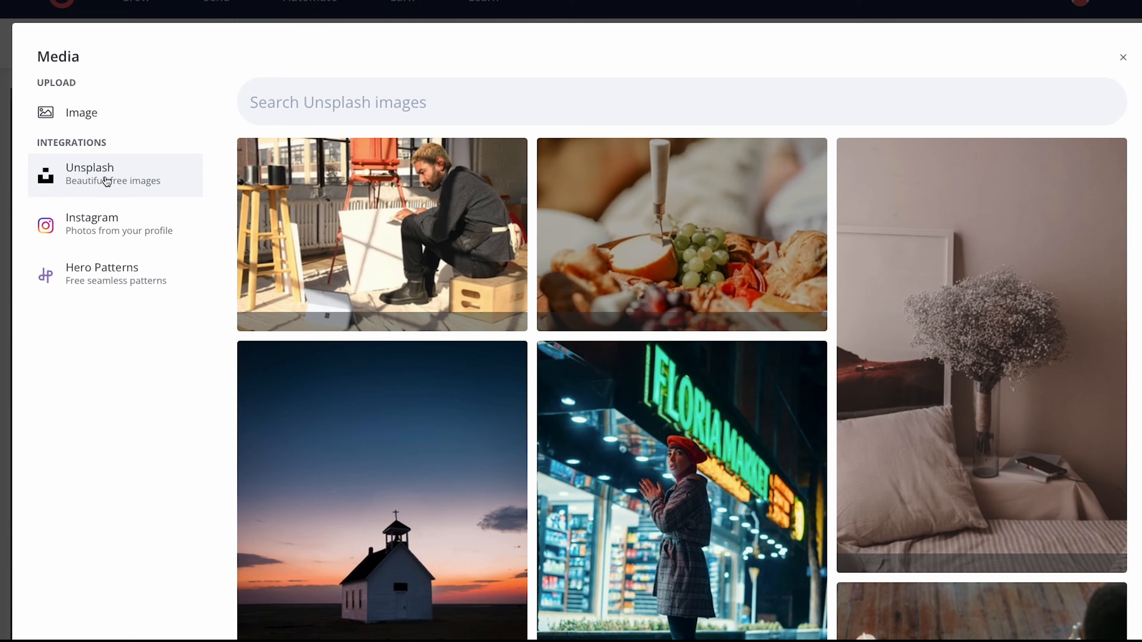
left_click(349, 106)
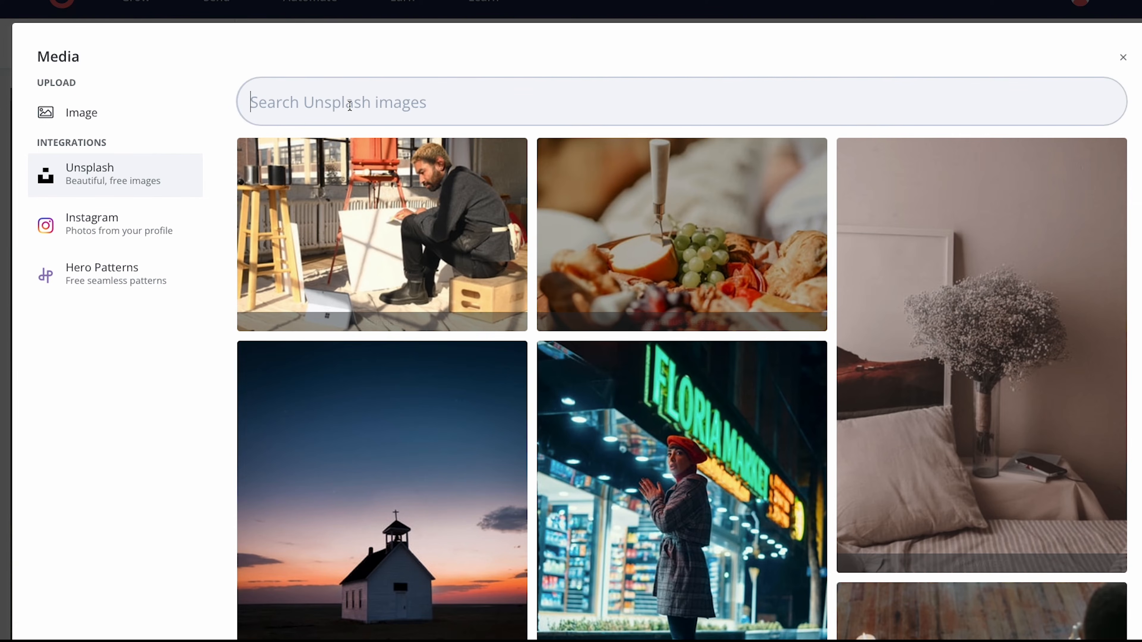
type("computer s")
type("miling")
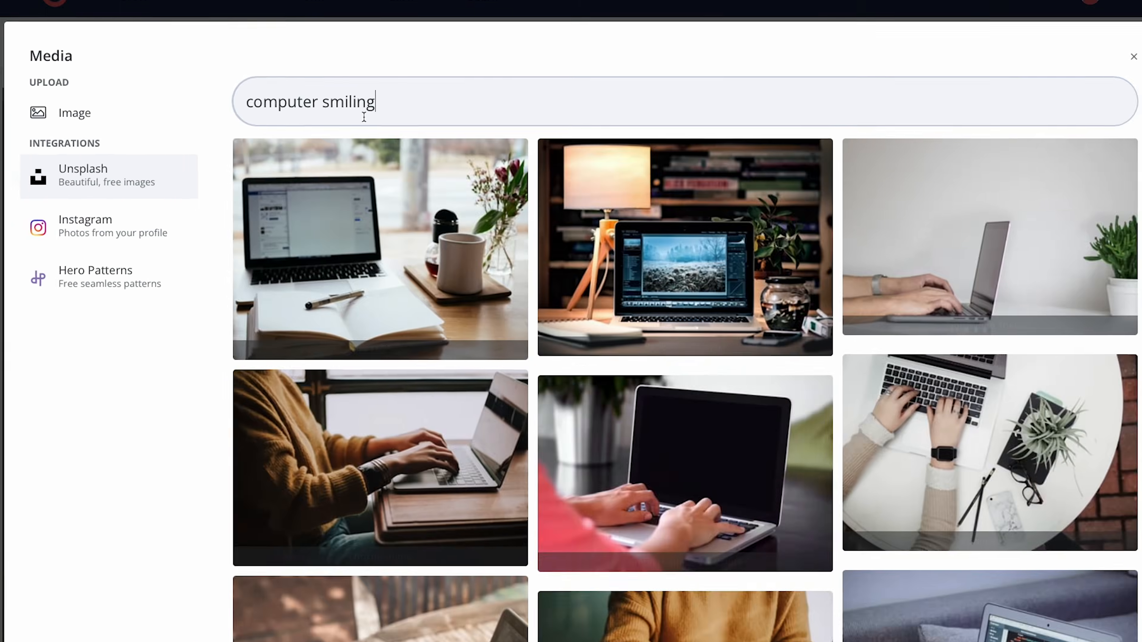
scroll(453, 227, "down", 10)
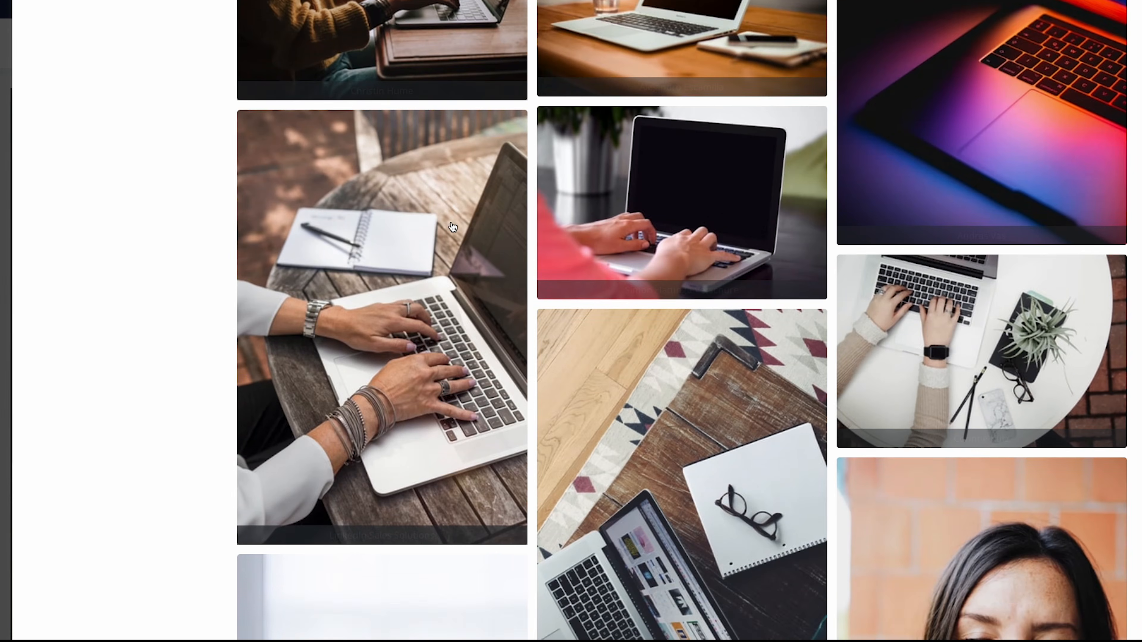
scroll(452, 226, "down", 15)
scroll(450, 221, "down", 15)
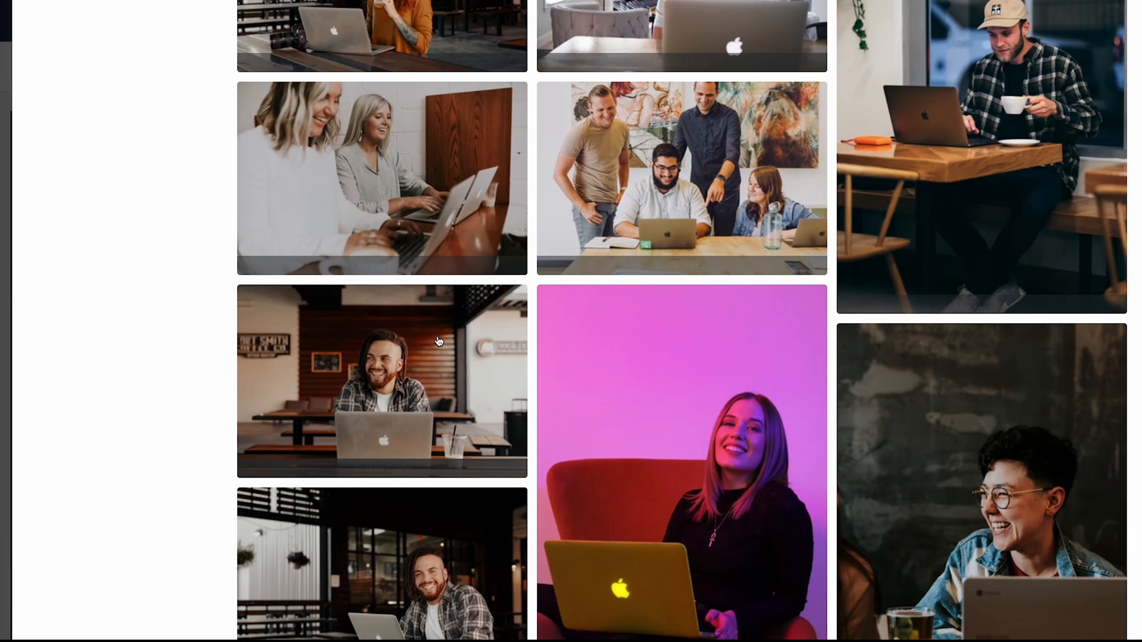
left_click(428, 364)
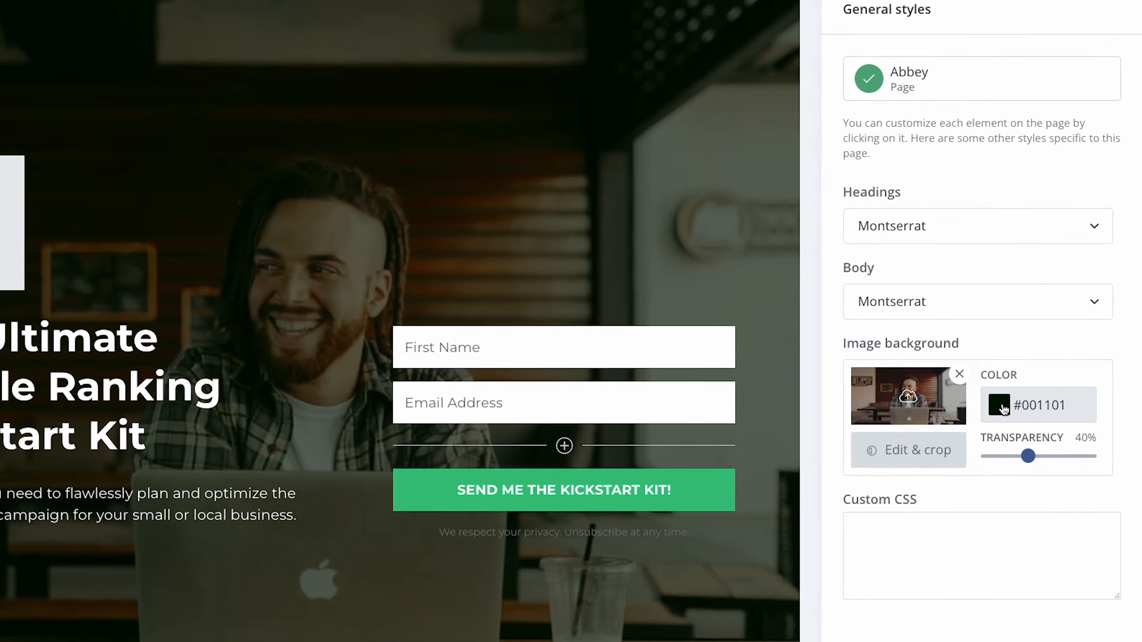
Set the background image's overlay color to #080808 and check the landing page in preview
left_click(1031, 423)
left_click(1019, 545)
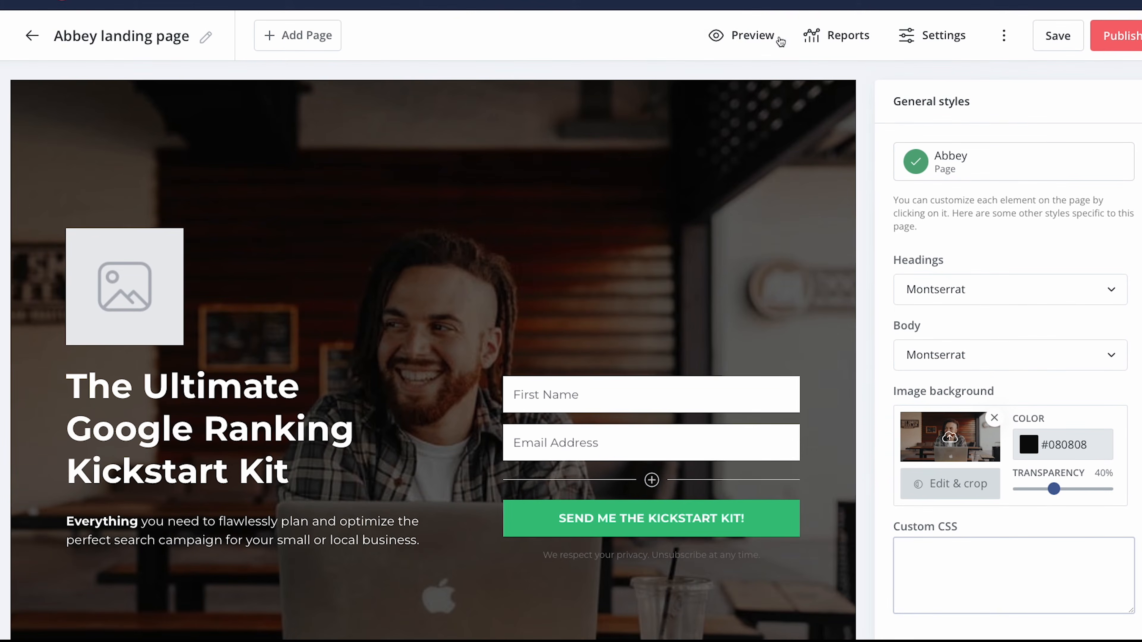
left_click(777, 11)
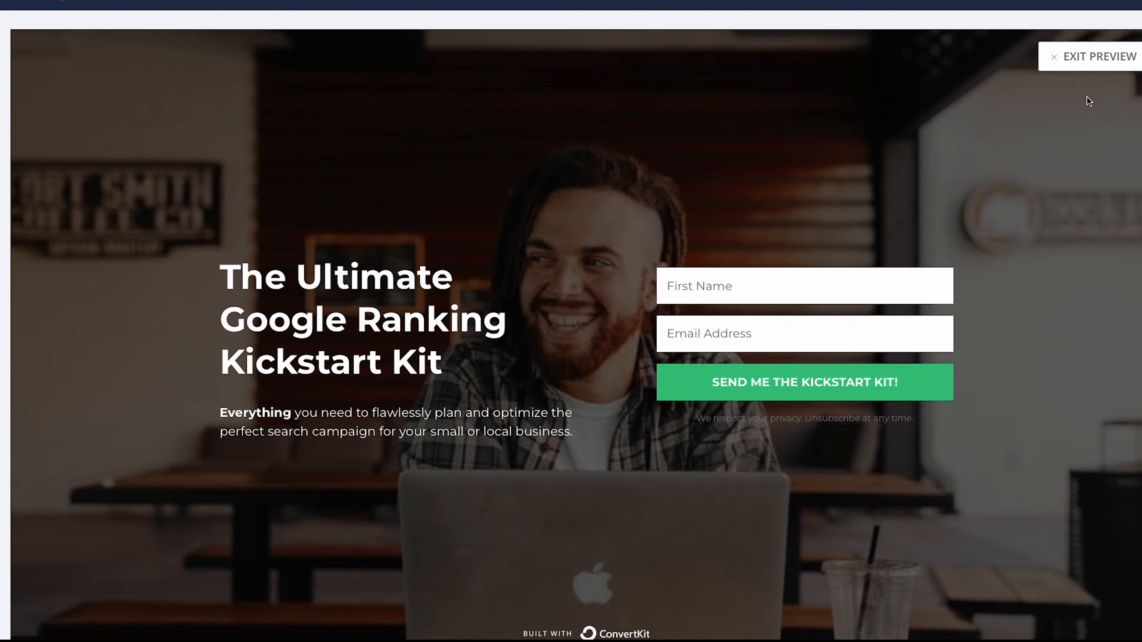
left_click(1053, 56)
Save and publish the landing page, and open its settings
left_click(1073, 38)
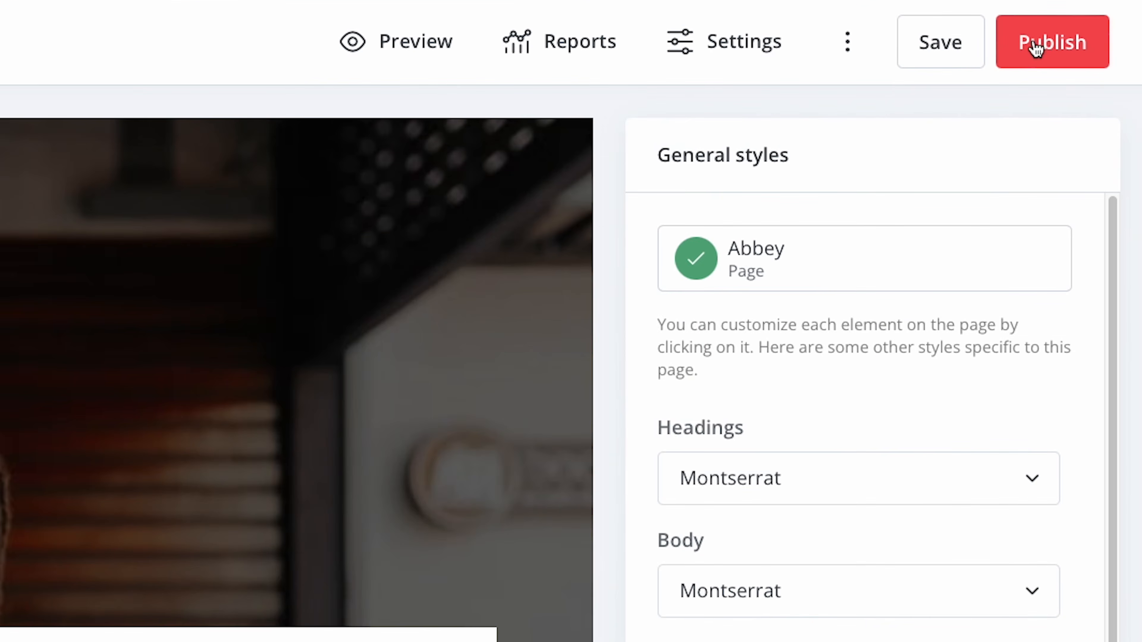
left_click(1035, 47)
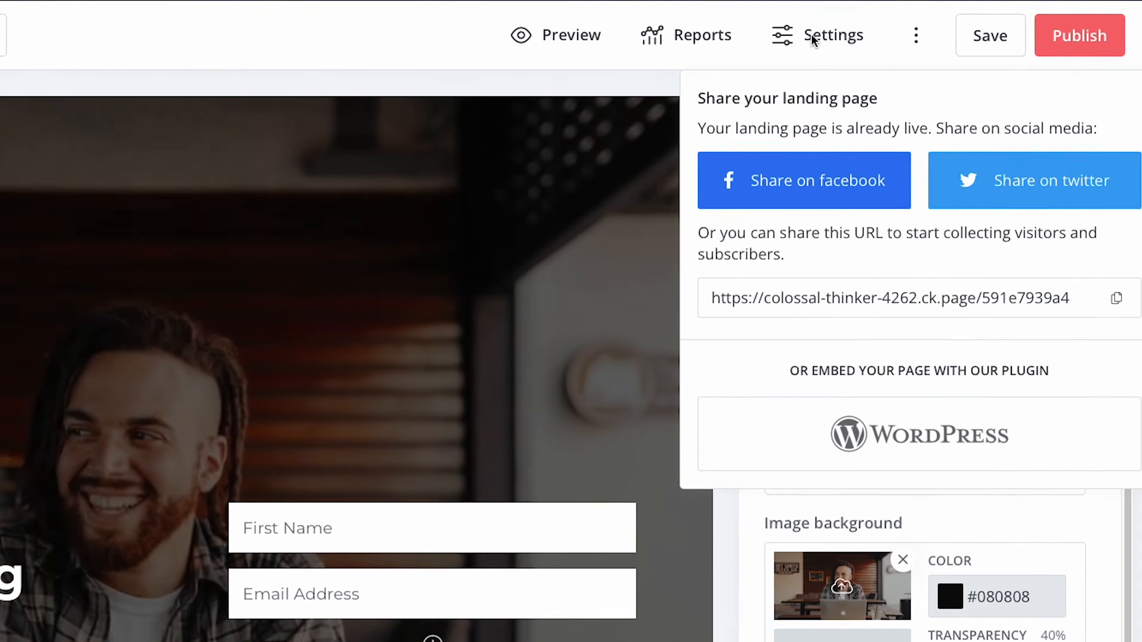
left_click(917, 36)
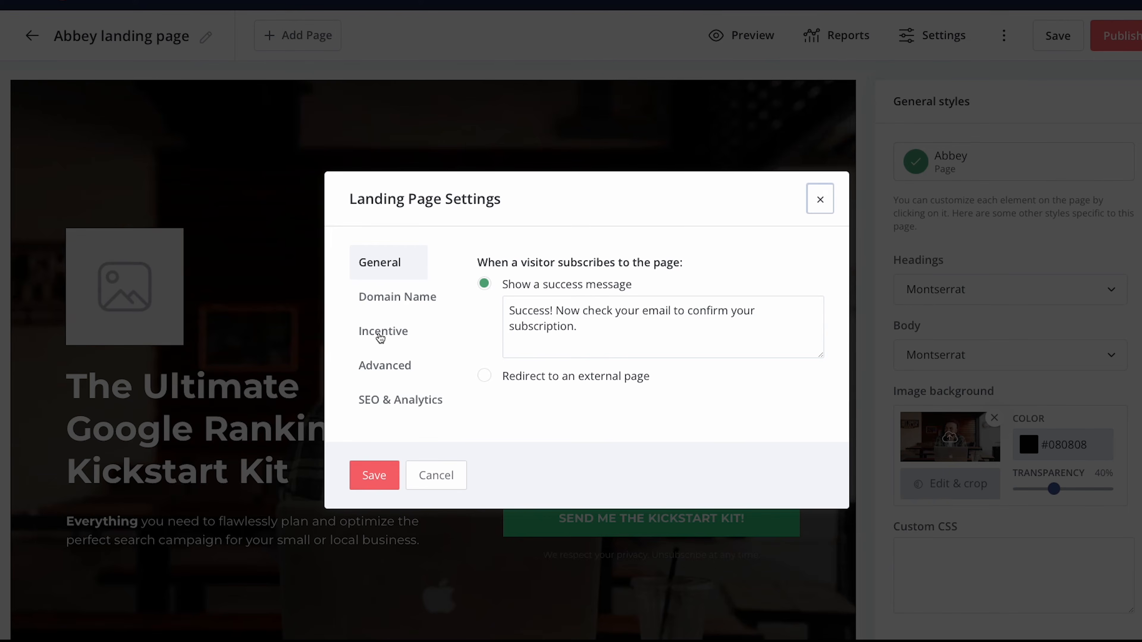
Set the landing page's incentive to deliver the WM-Onpage-Seo.pdf download after subscribers confirm
left_click(381, 336)
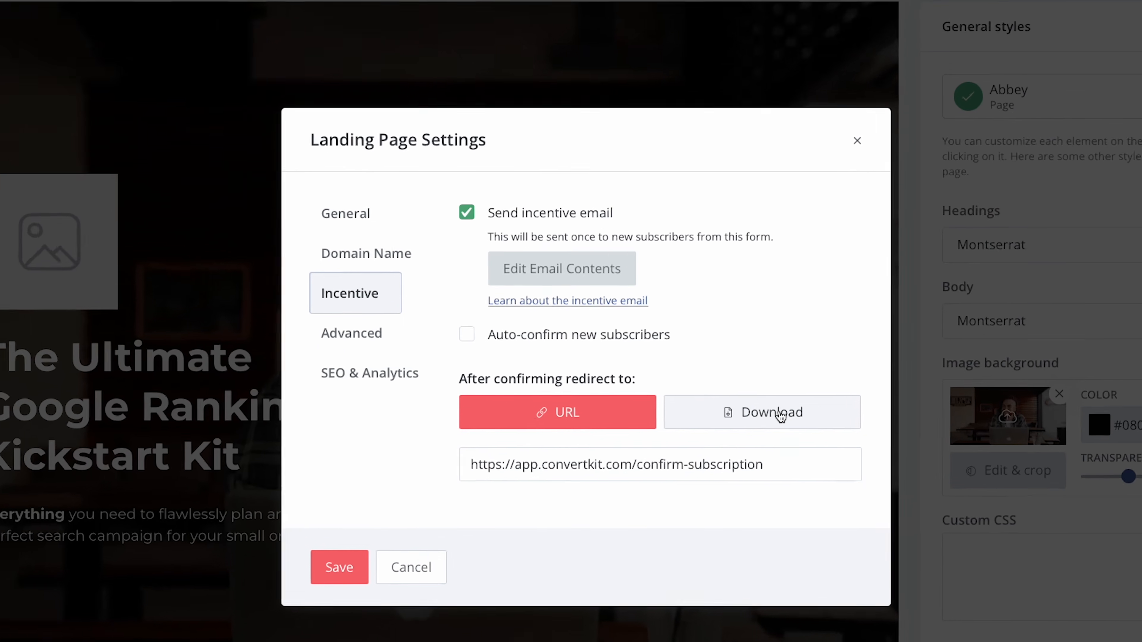
left_click(753, 434)
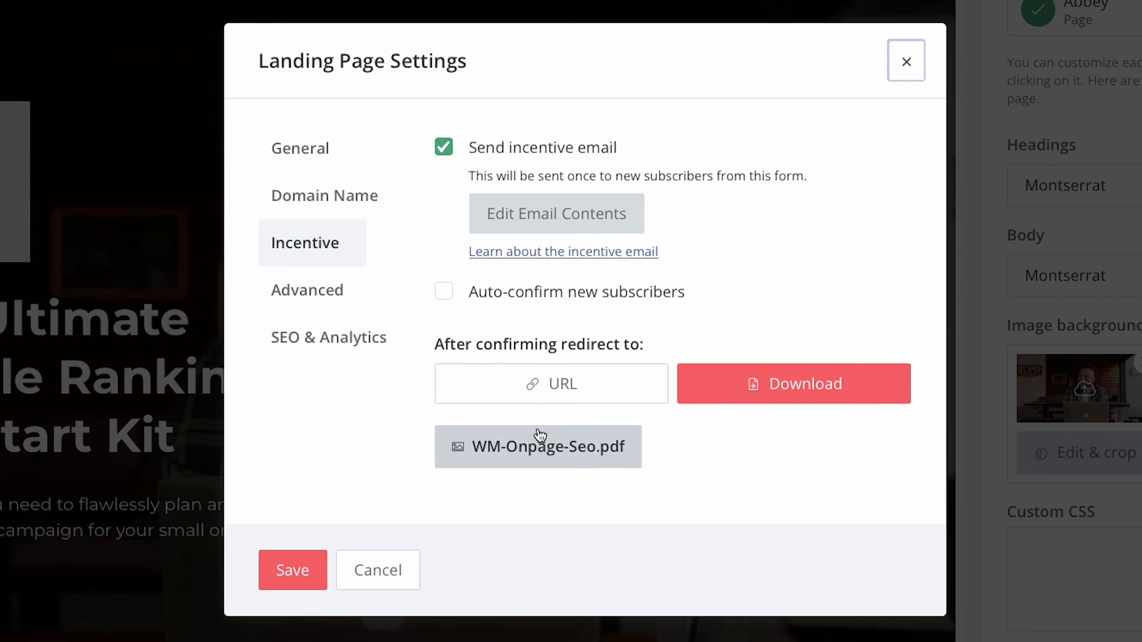
Set the incentive email's subject to "Your Ultimate Google Ranking Kickstart Kit has arrived! 🎉"
left_click(546, 214)
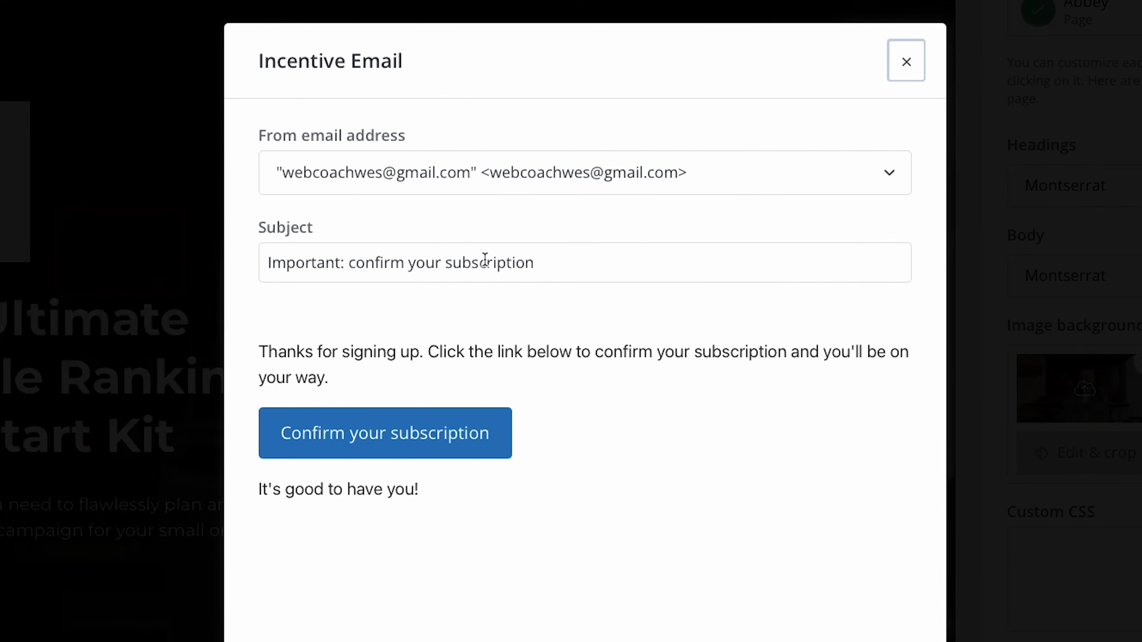
scroll(437, 265, "down", 1)
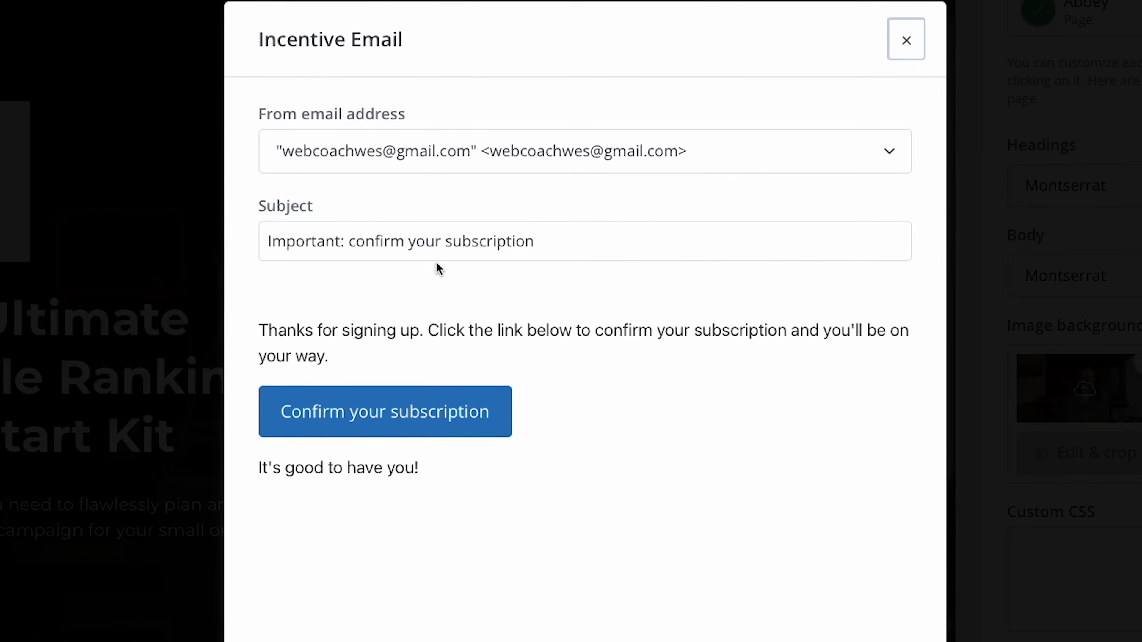
triple_click(330, 248)
type("Your Ultimate Google Ranking Kickstart Kit has arrived! 🎉")
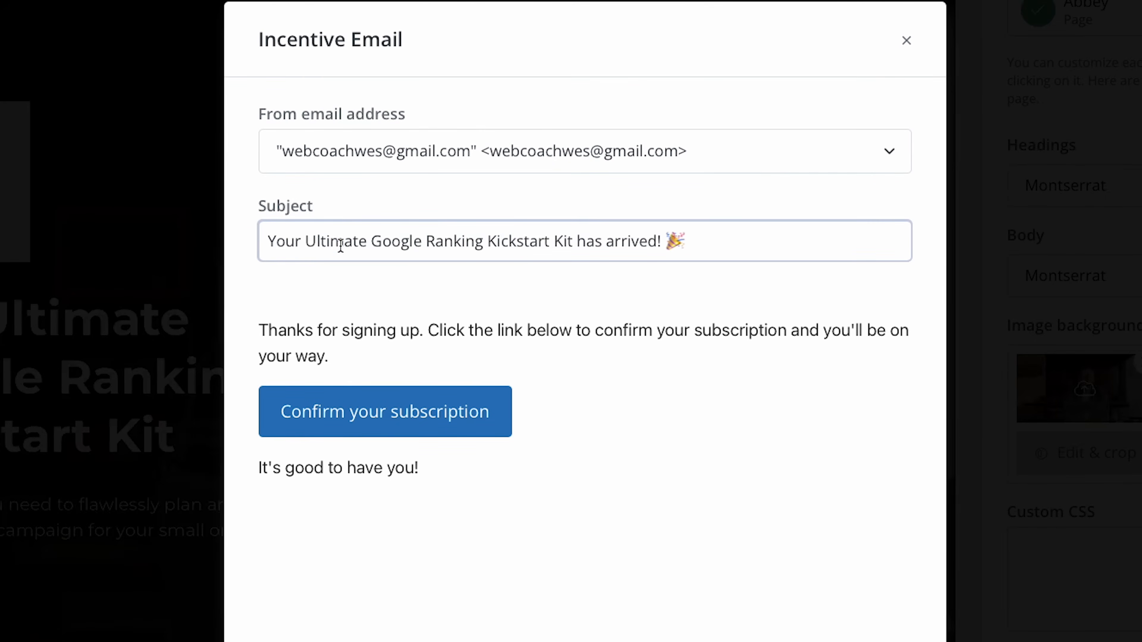
Replace the incentive email's opening paragraph with the copied message that starts "Hey there! I won't make you wait any longer"
left_click_drag(332, 358, 280, 341)
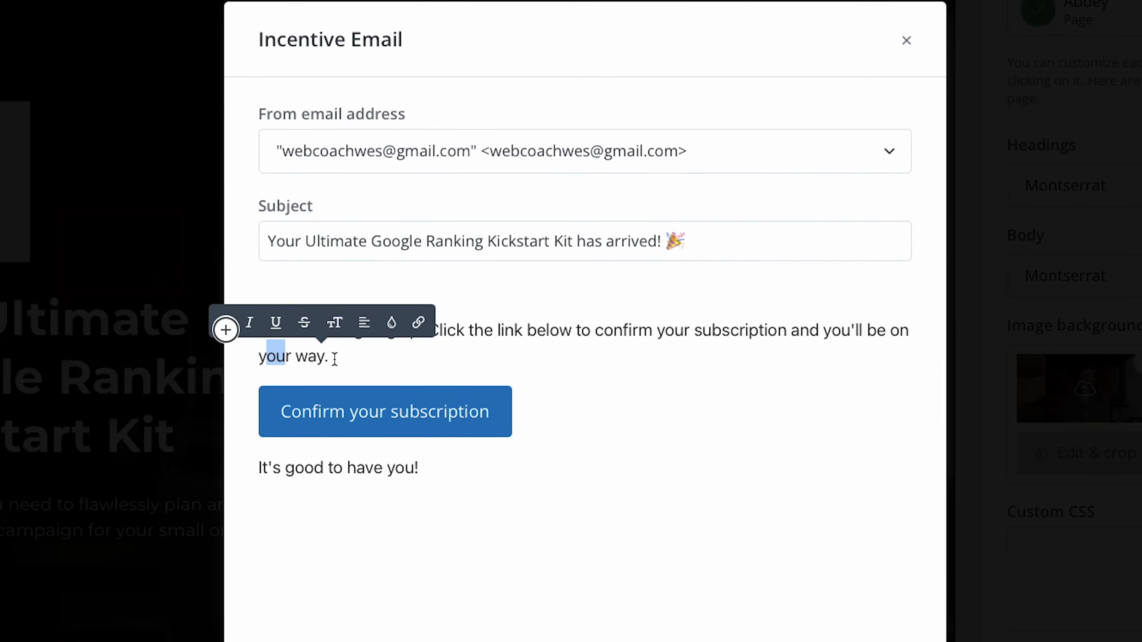
triple_click(317, 355)
key("BackSpace")
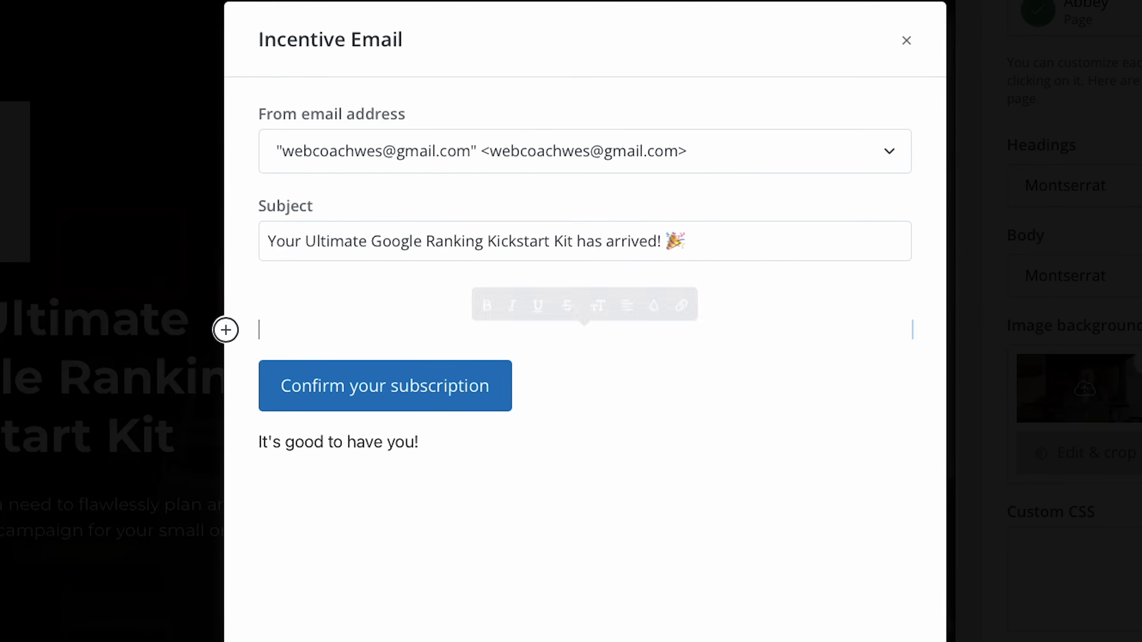
key("super+v")
Change the confirmation button's text in the incentive email to "Confirm & download your Kickstart Kit"
scroll(607, 432, "down", 5)
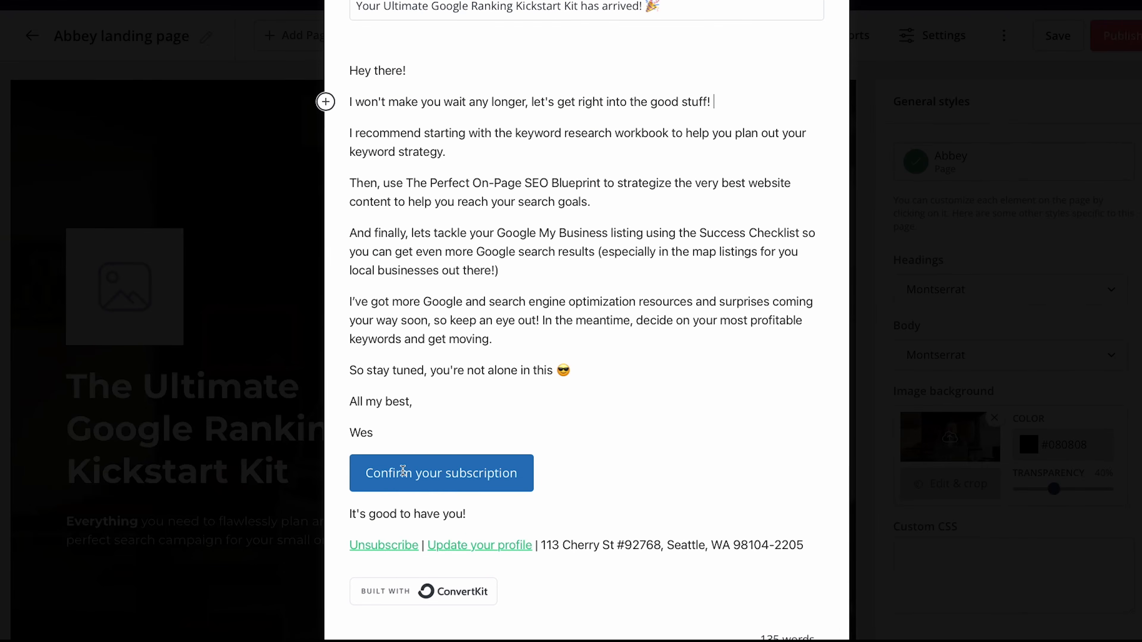
left_click(392, 473)
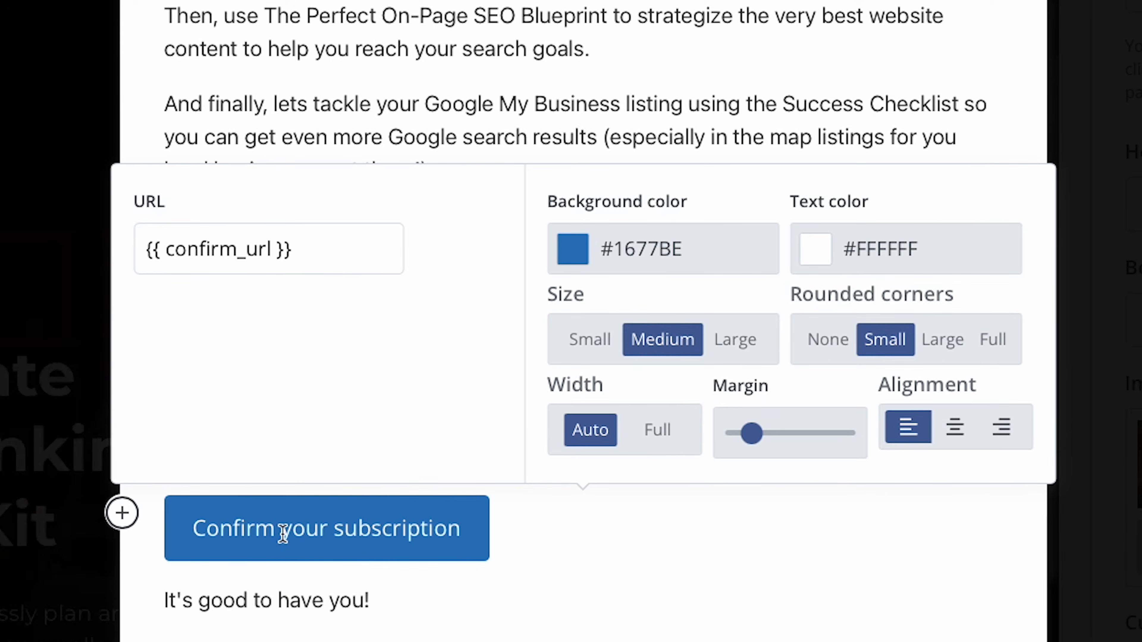
left_click(420, 476)
left_click_drag(287, 534, 453, 532)
type("& download your Kickstart Kit")
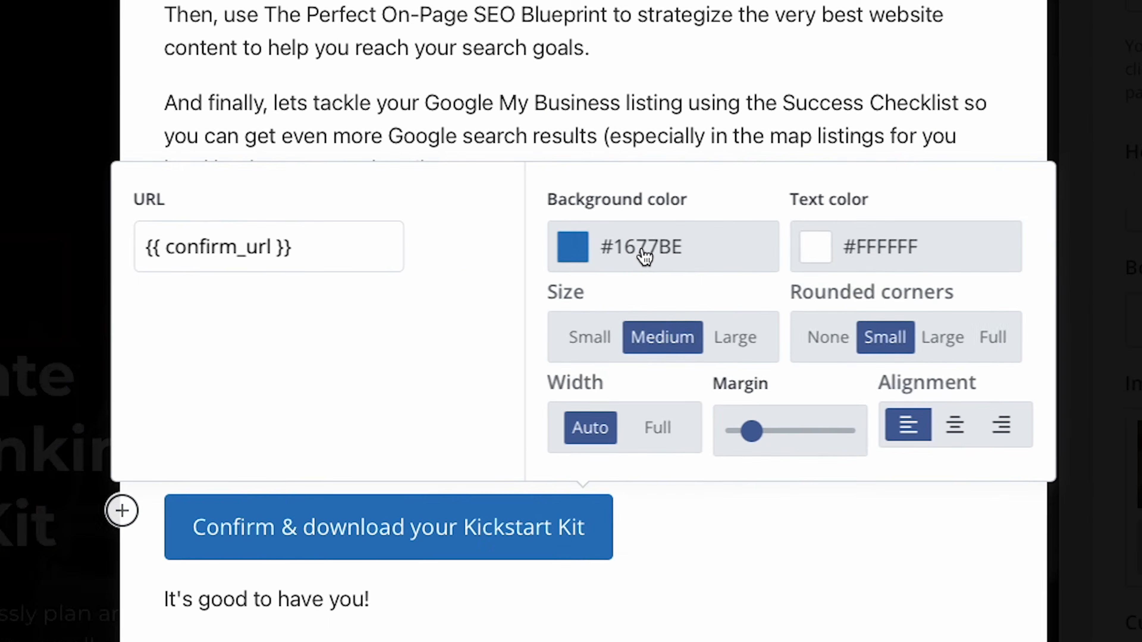
Change the confirmation button's background color to green, and save the incentive email and the landing page settings
left_click(620, 314)
double_click(722, 247)
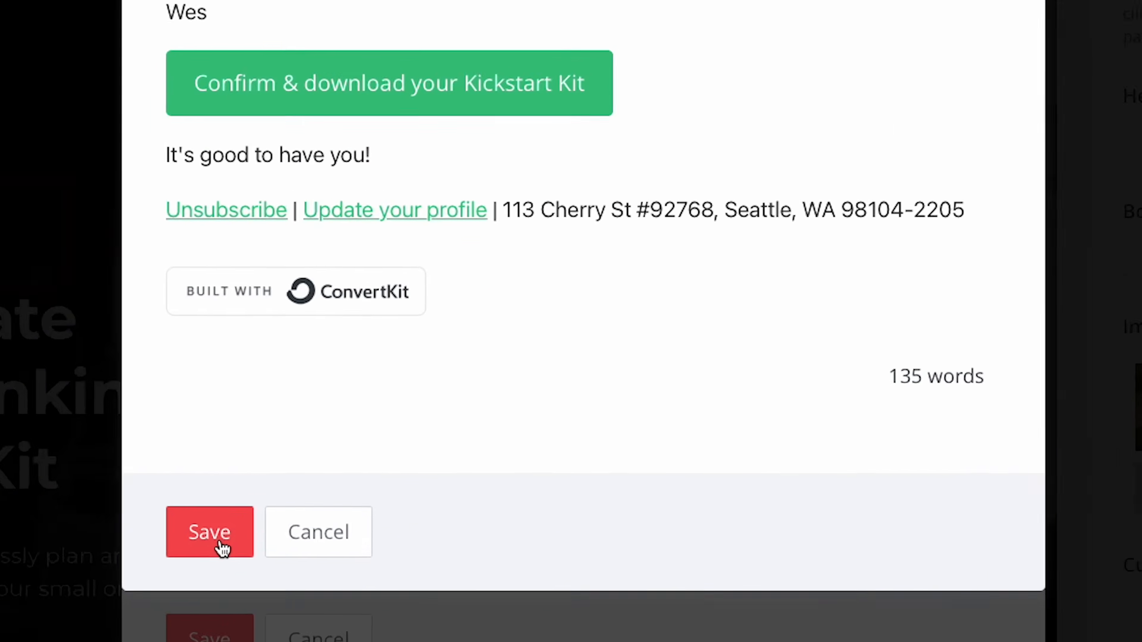
left_click(378, 510)
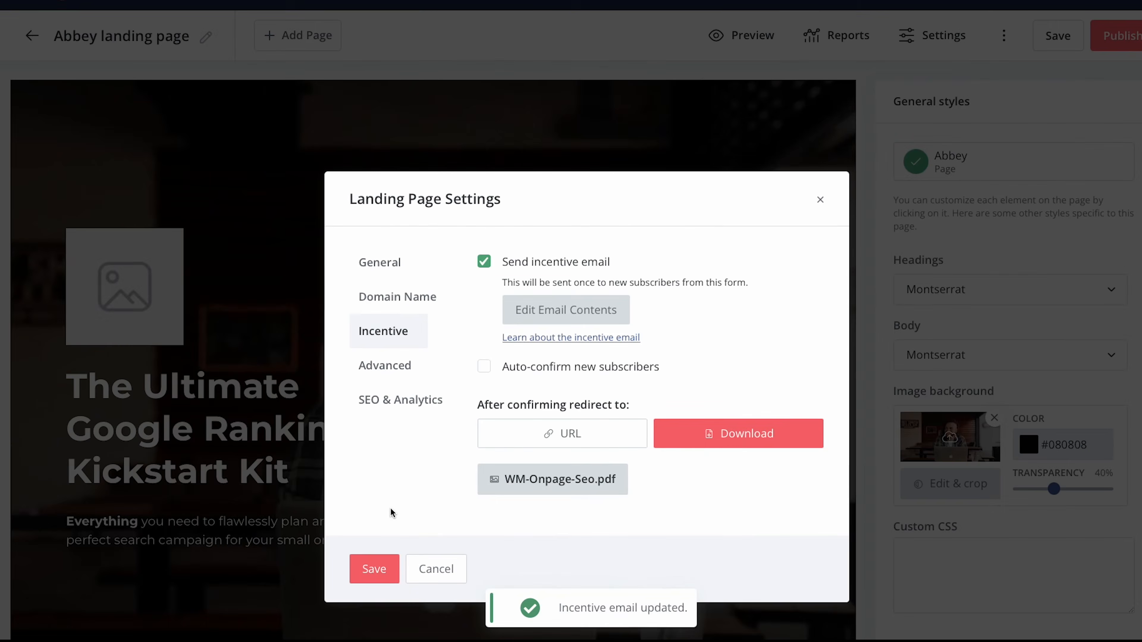
left_click(374, 569)
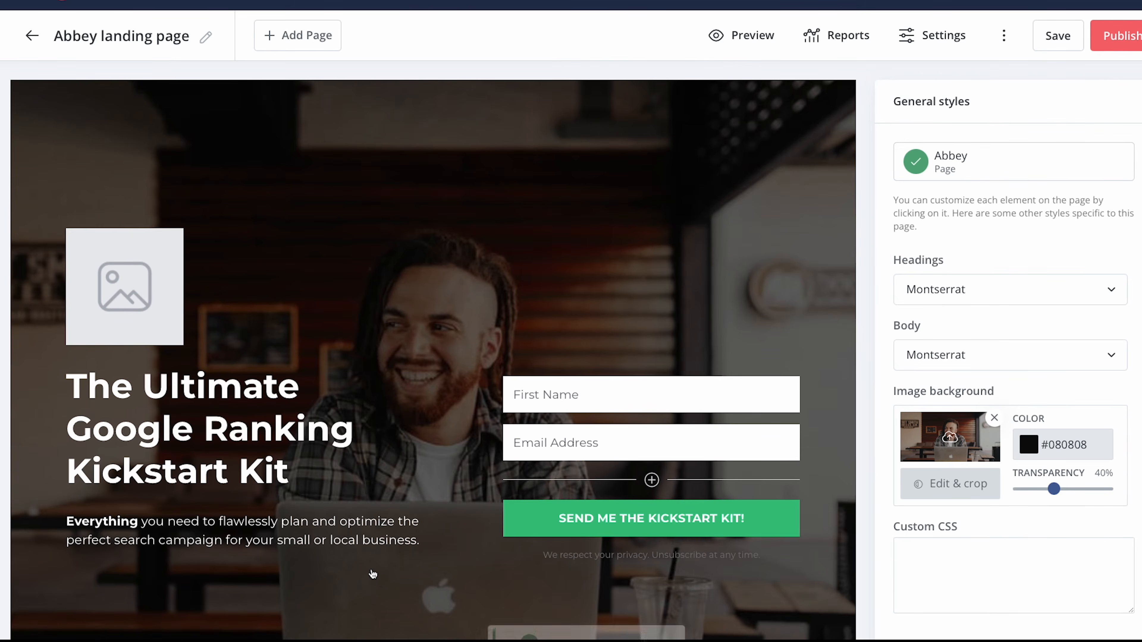
Open the landing page's share URL in a new browser tab to check the live page, and return to the editor
left_click(1121, 45)
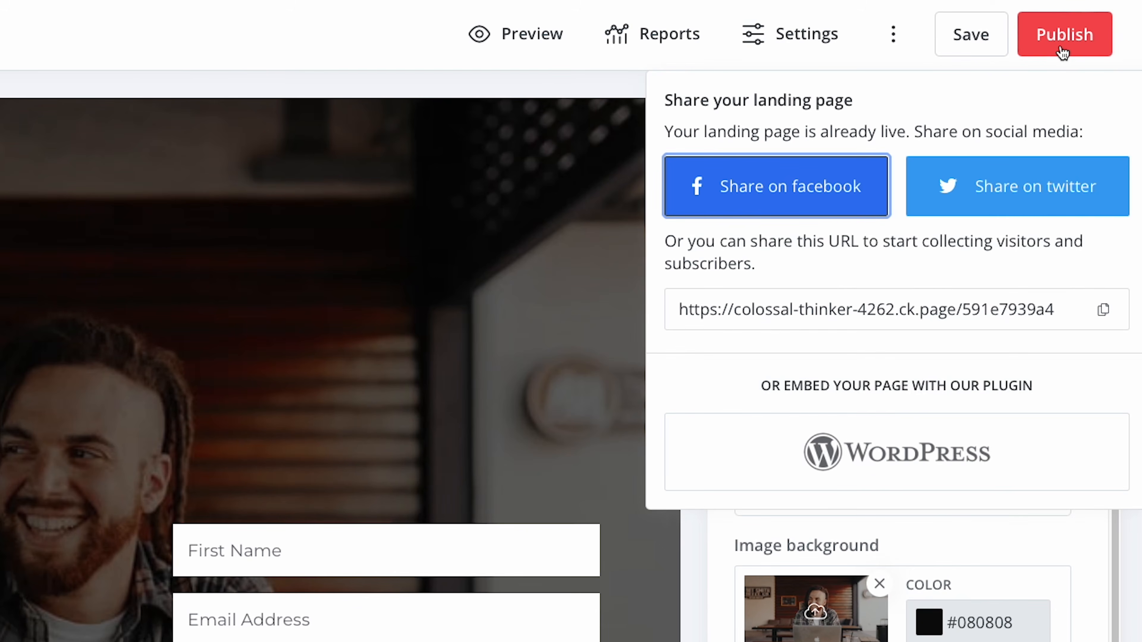
left_click(726, 310)
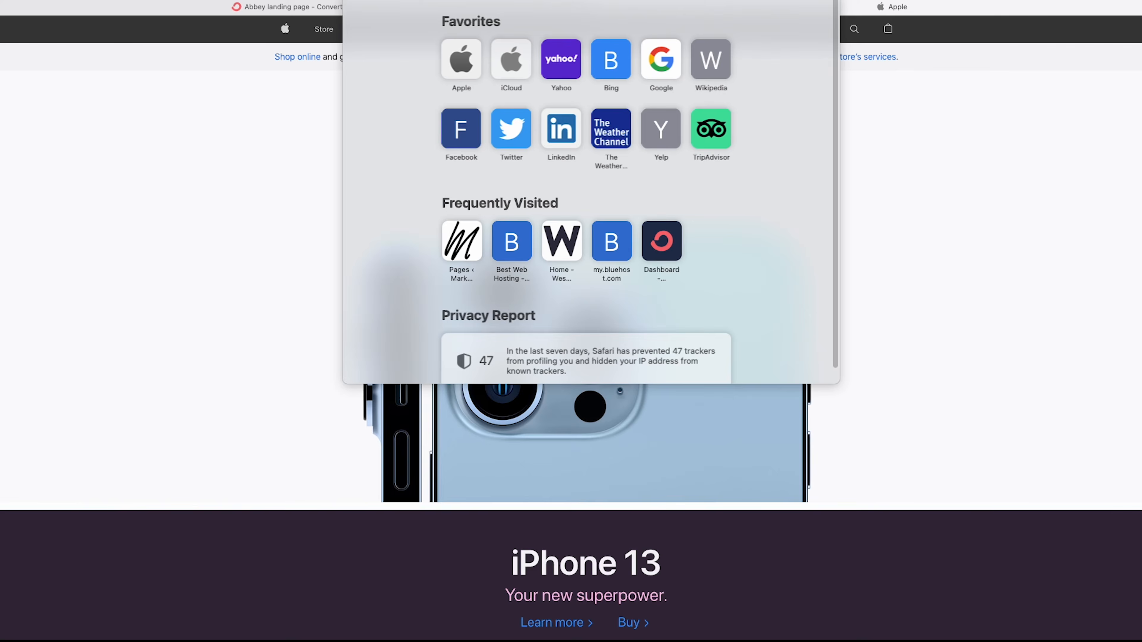
key("super+v")
key("Return")
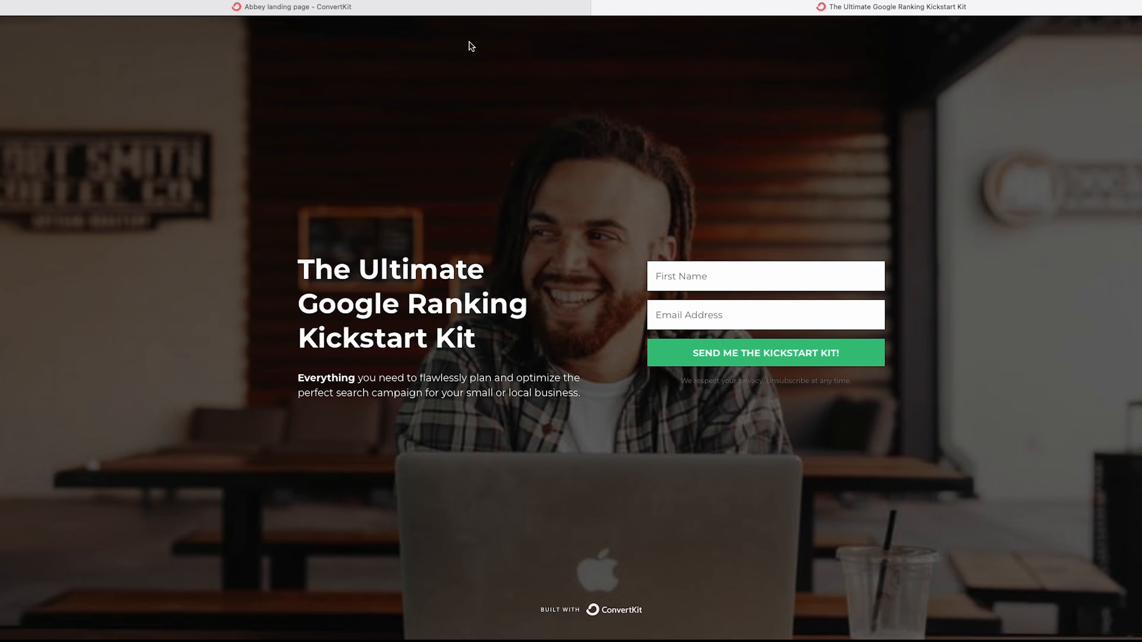
left_click(456, 9)
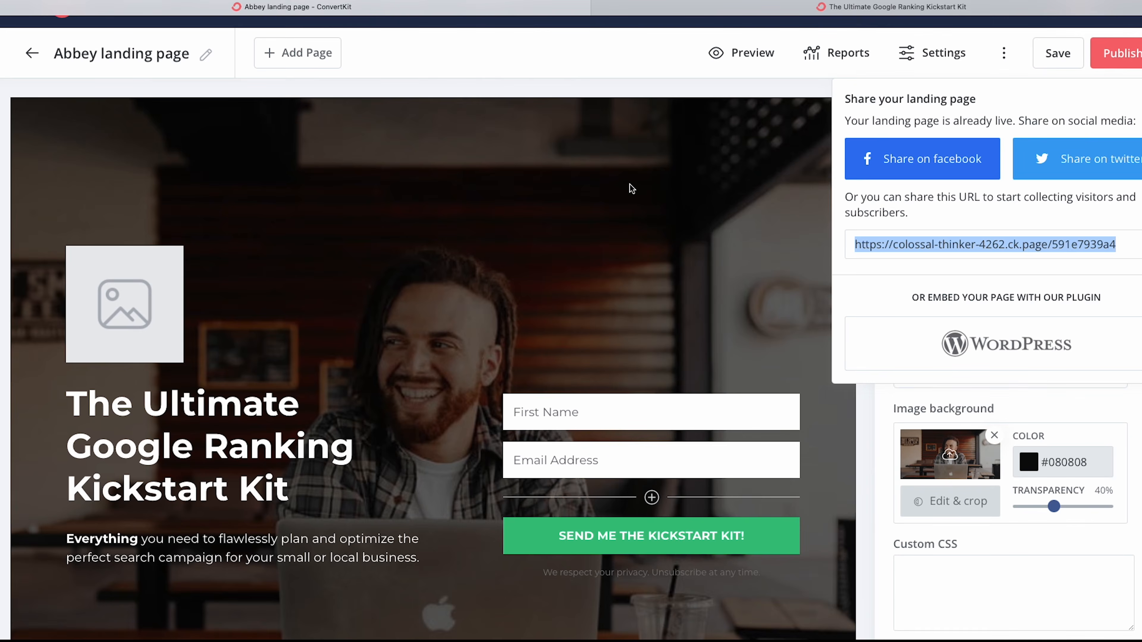
scroll(400, 354, "down", 4)
scroll(427, 212, "up", 3)
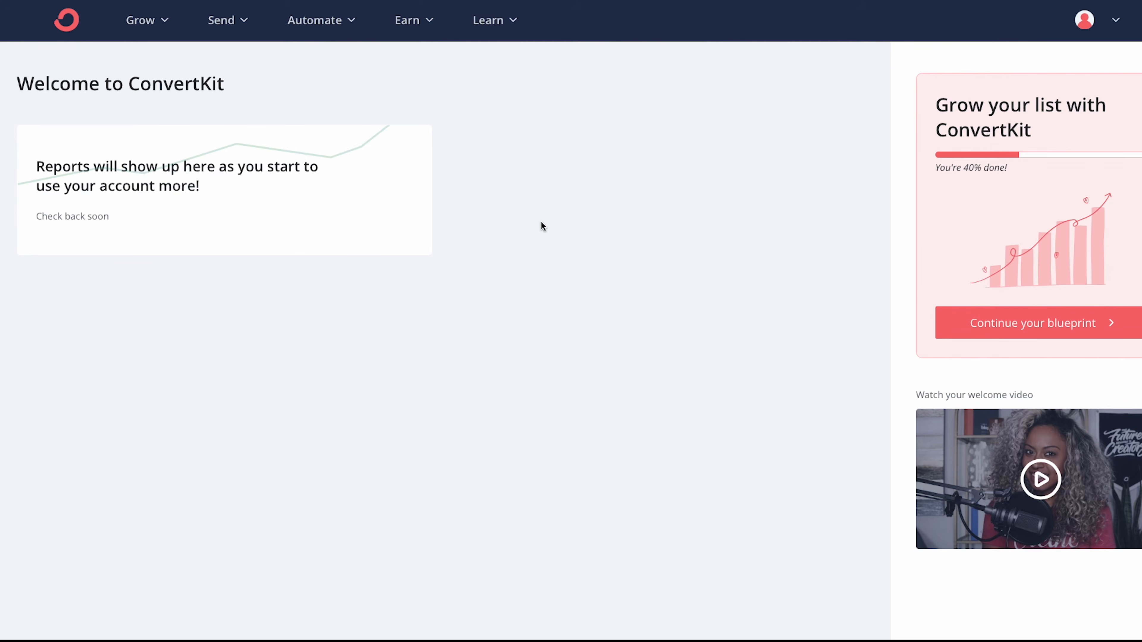
Create a new broadcast with the subject line "The secret to charging more for the clients you WANT to work with"
left_click(222, 25)
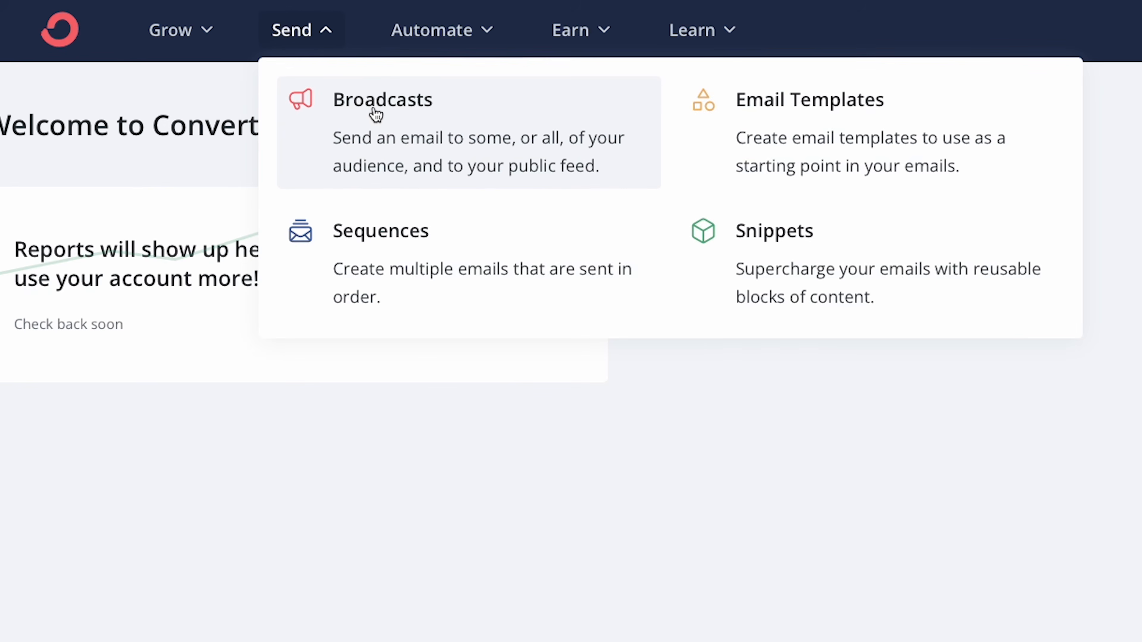
left_click(376, 114)
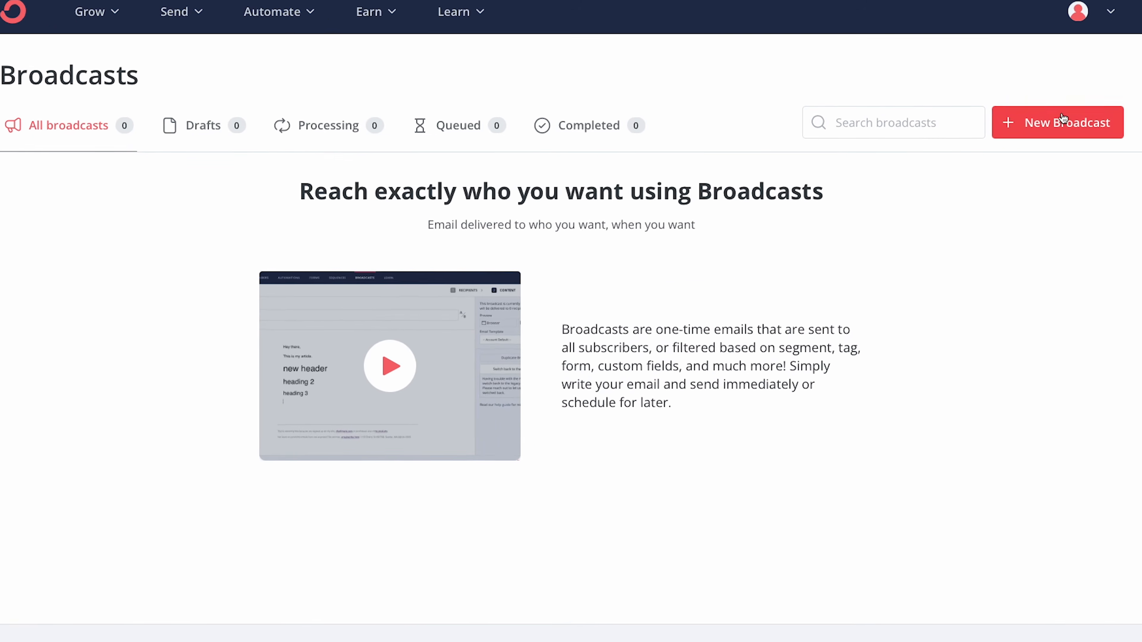
left_click(1064, 120)
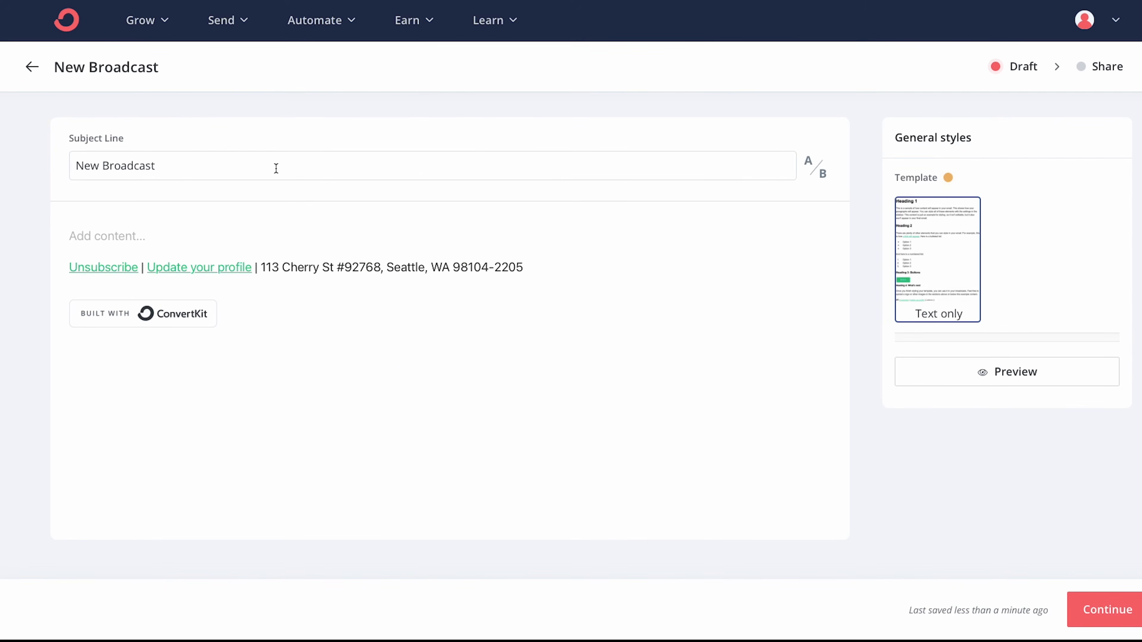
left_click(158, 167)
double_click(159, 166)
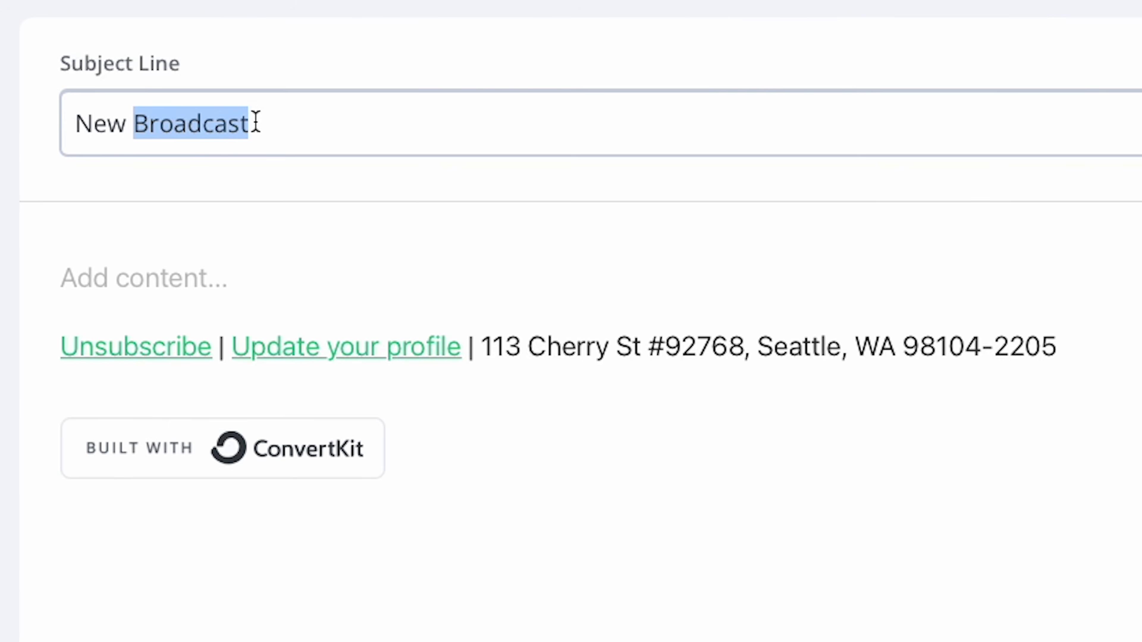
triple_click(255, 122)
key("ctrl+v")
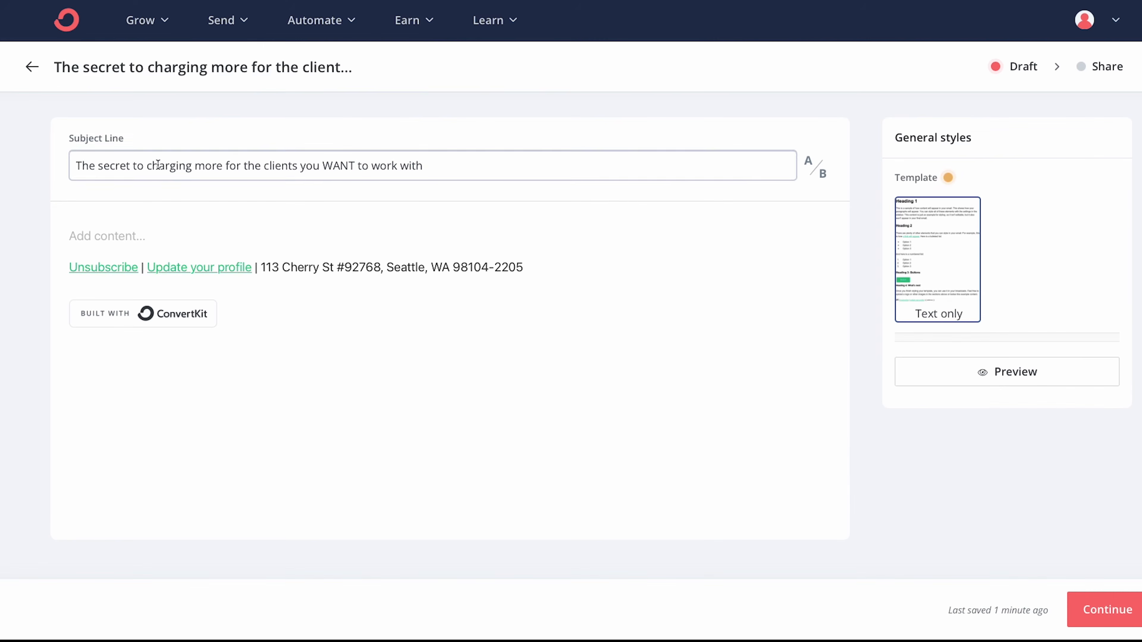
Paste the prepared message about content marketing into the broadcast body and italicize "guess what's better" in its first line
left_click(96, 238)
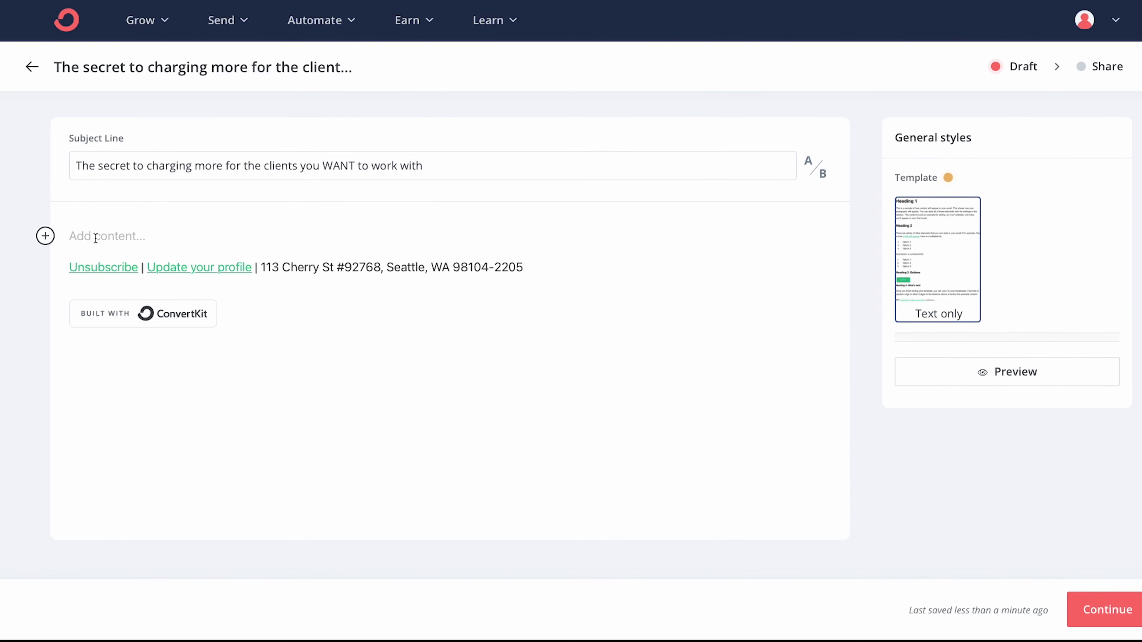
key("ctrl+v")
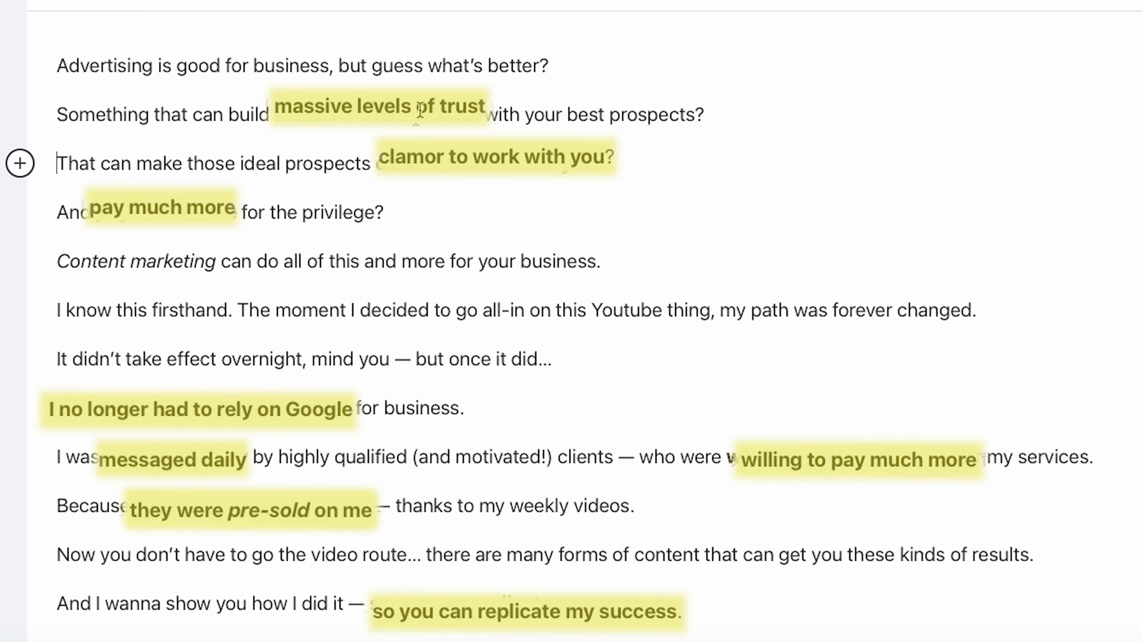
left_click_drag(372, 68, 539, 68)
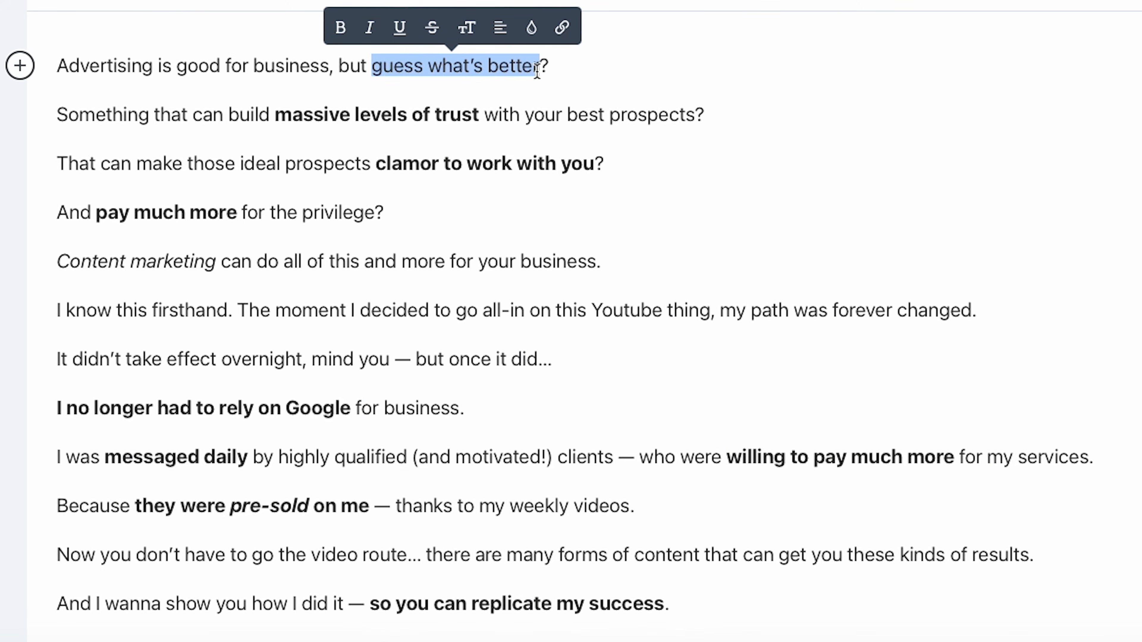
left_click(373, 28)
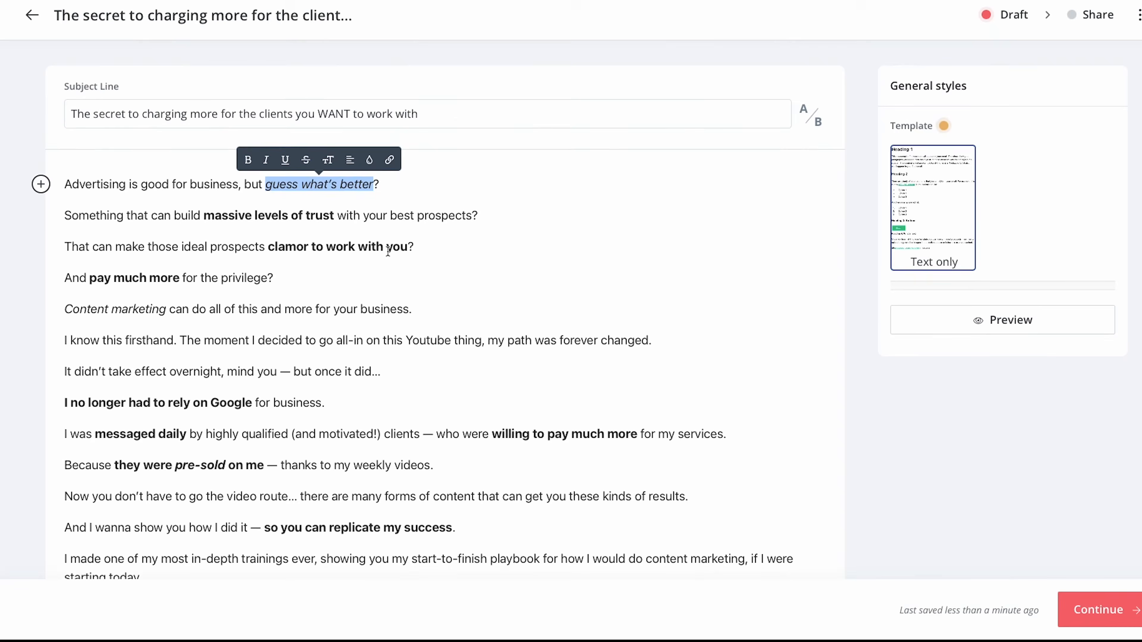
Link the text "Watch it here" near the end of the broadcast to youtube.com
scroll(562, 172, "down", 1)
scroll(388, 251, "down", 5)
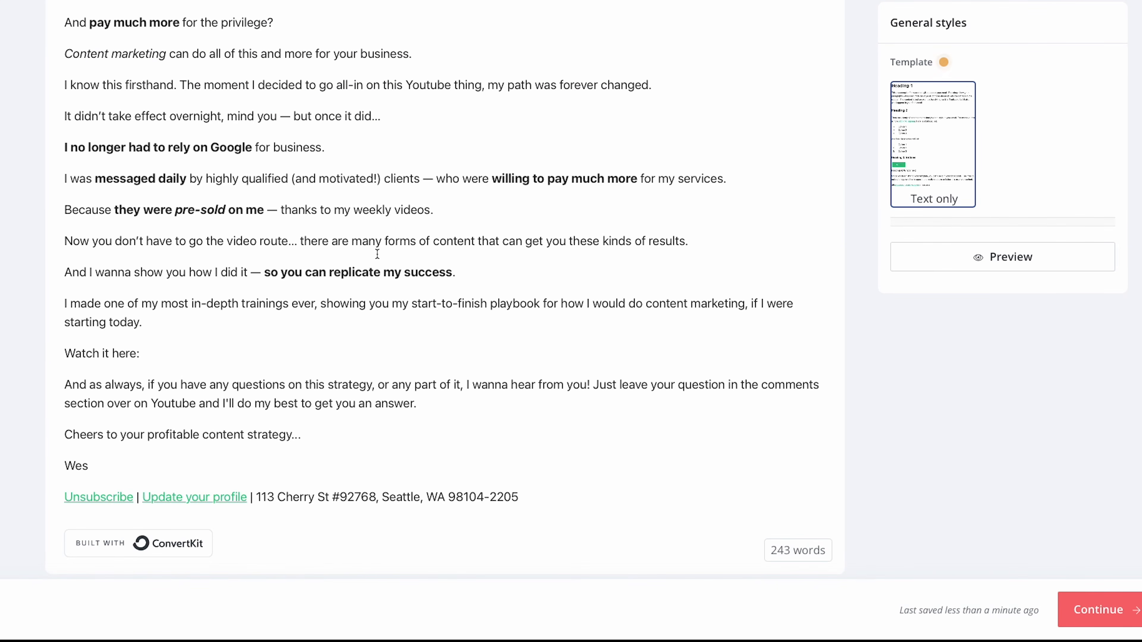
left_click_drag(81, 297, 174, 300)
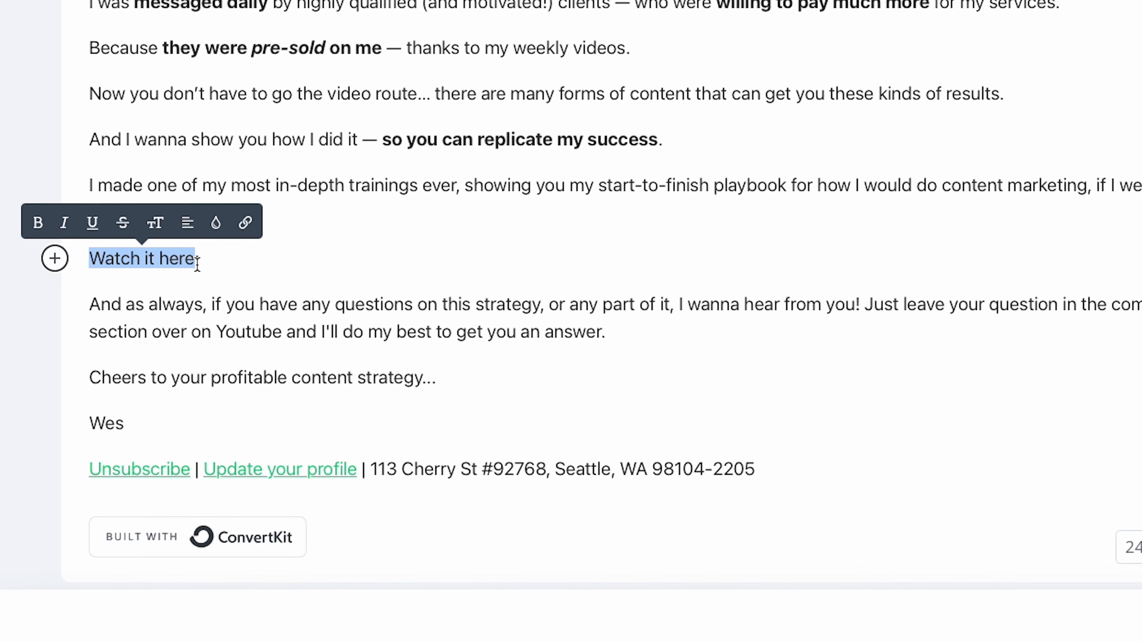
left_click(245, 222)
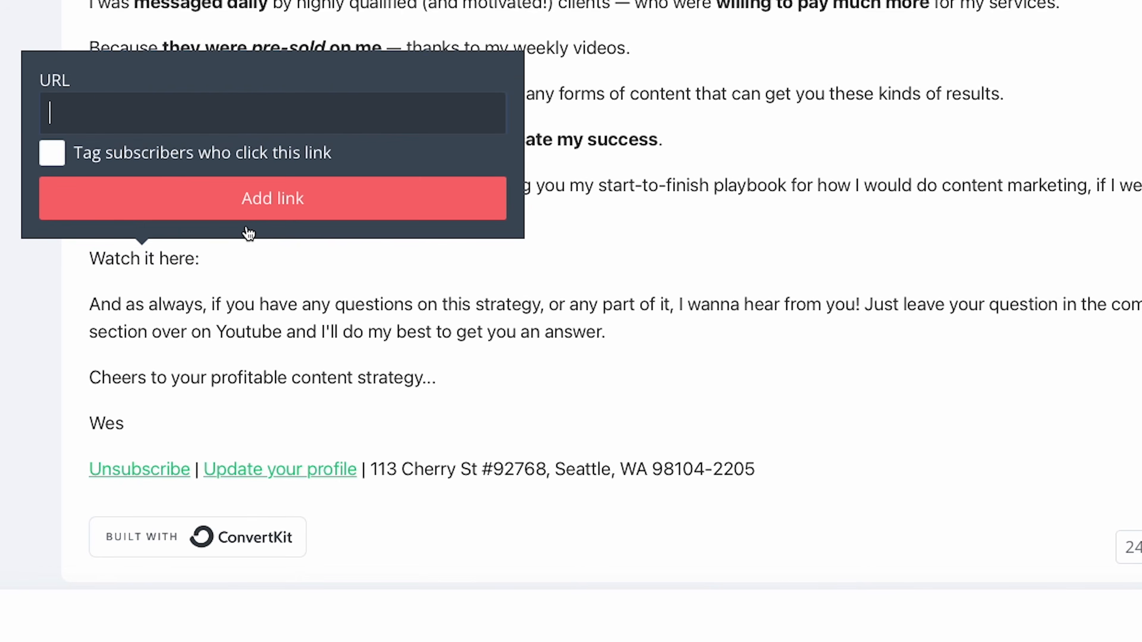
left_click(234, 170)
type("youtube.")
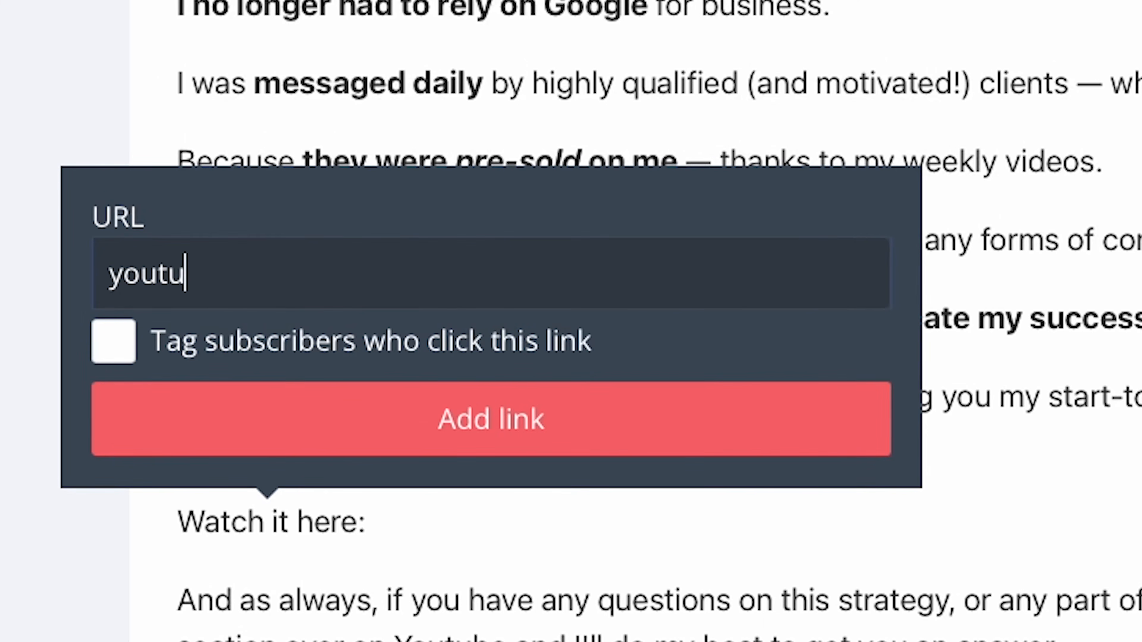
type("com")
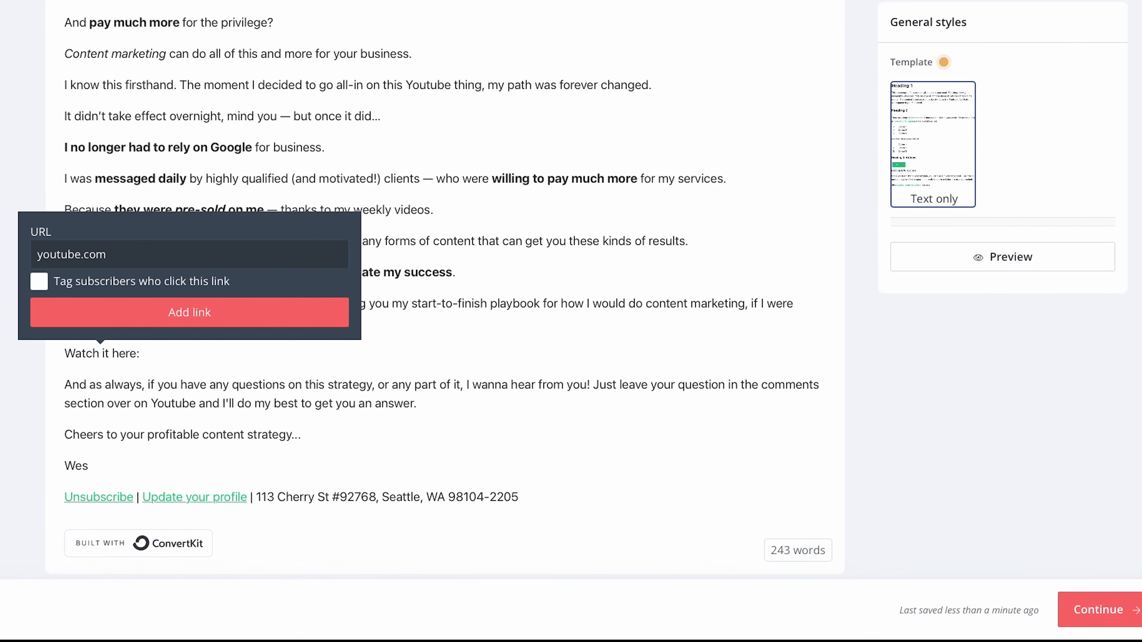
left_click(194, 311)
Insert the recently uploaded photo of the smiling woman at the "Content marketing" line of the broadcast, and remove the image again
scroll(195, 312, "up", 4)
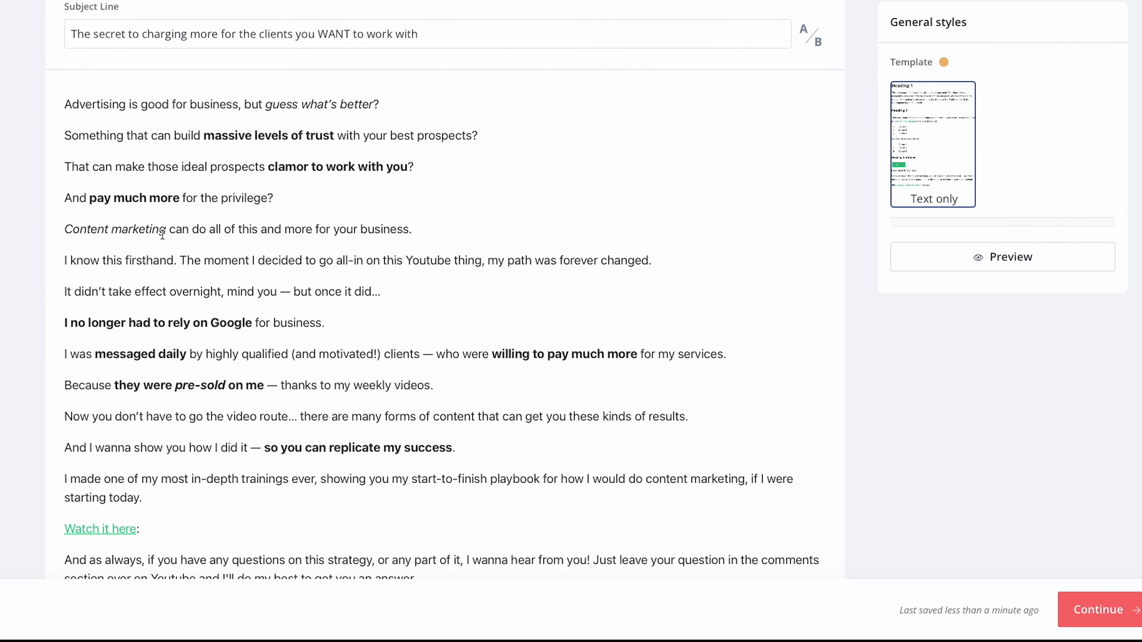
left_click(80, 230)
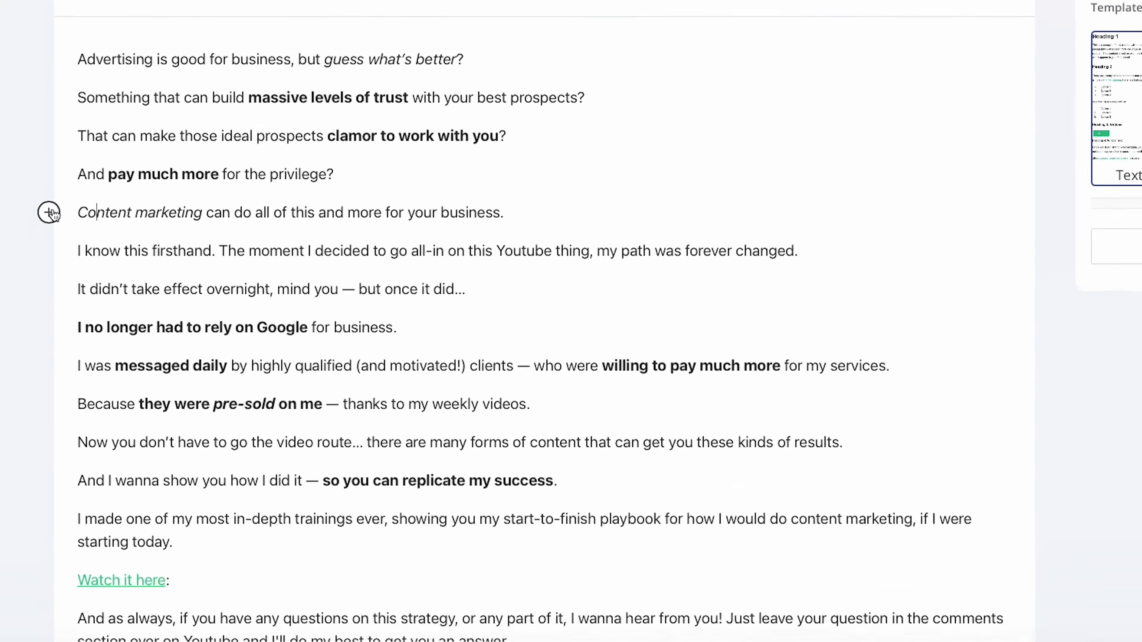
left_click(49, 212)
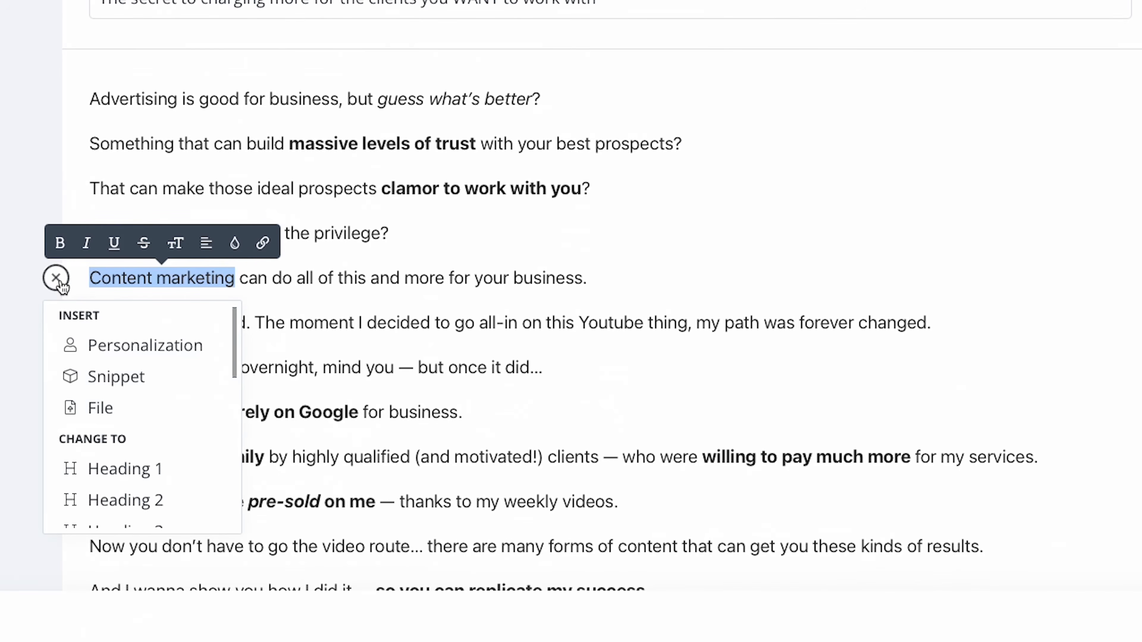
scroll(117, 362, "down", 3)
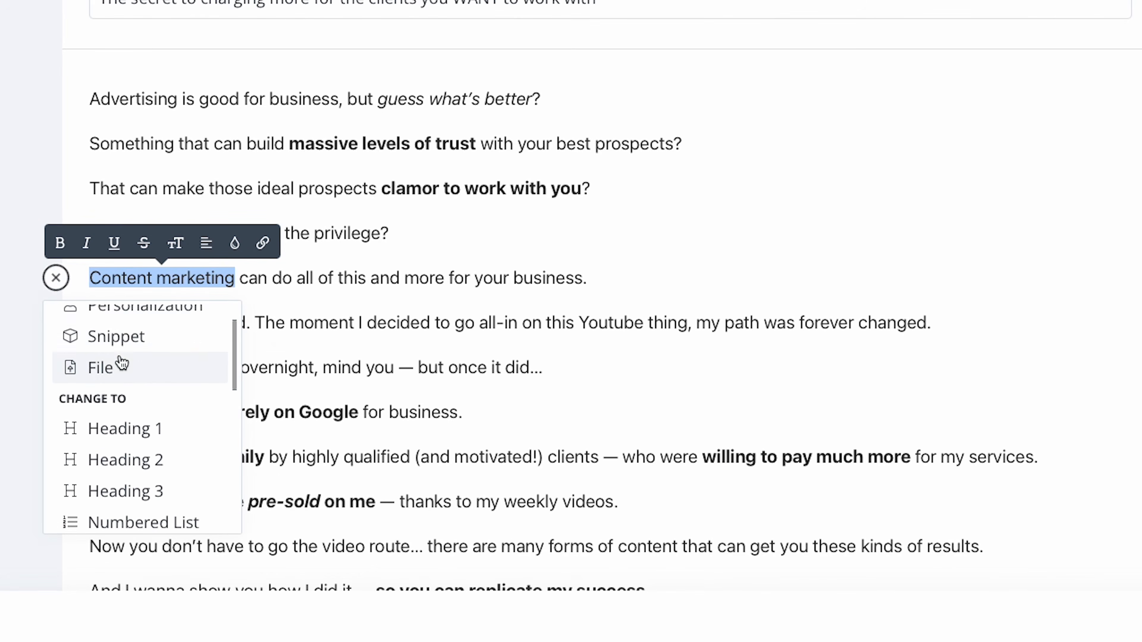
scroll(120, 362, "down", 6)
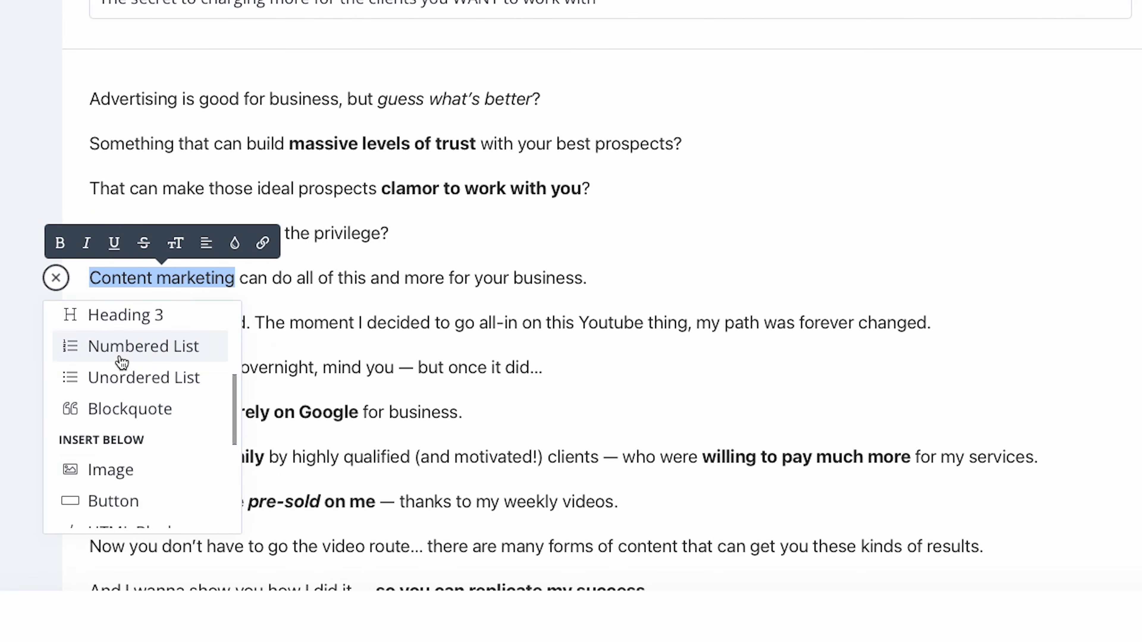
left_click(135, 472)
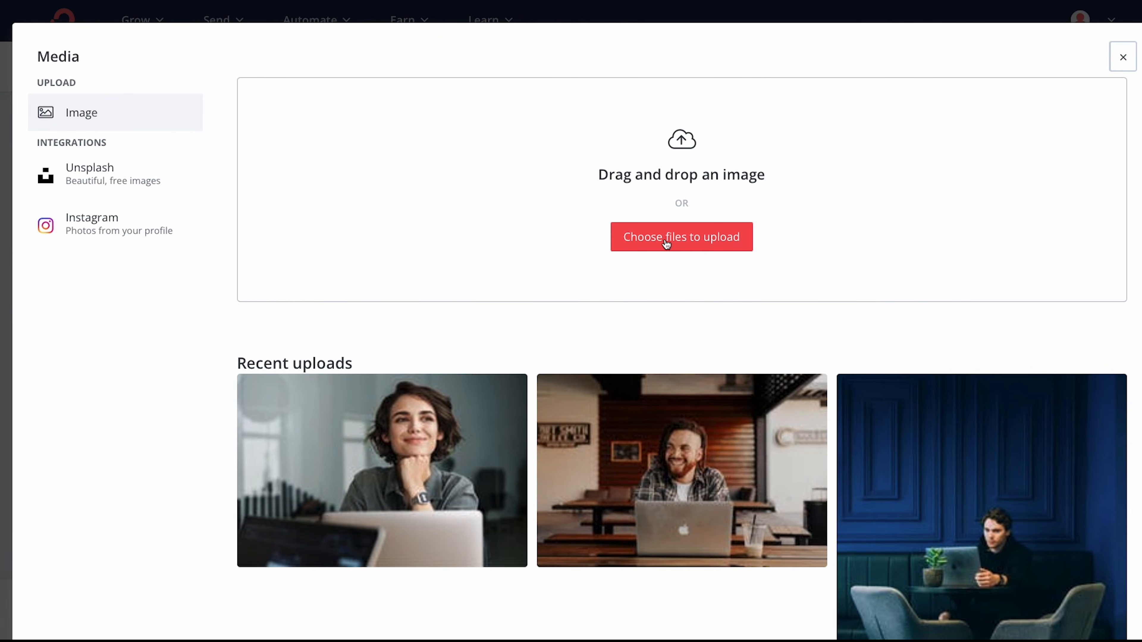
left_click(449, 434)
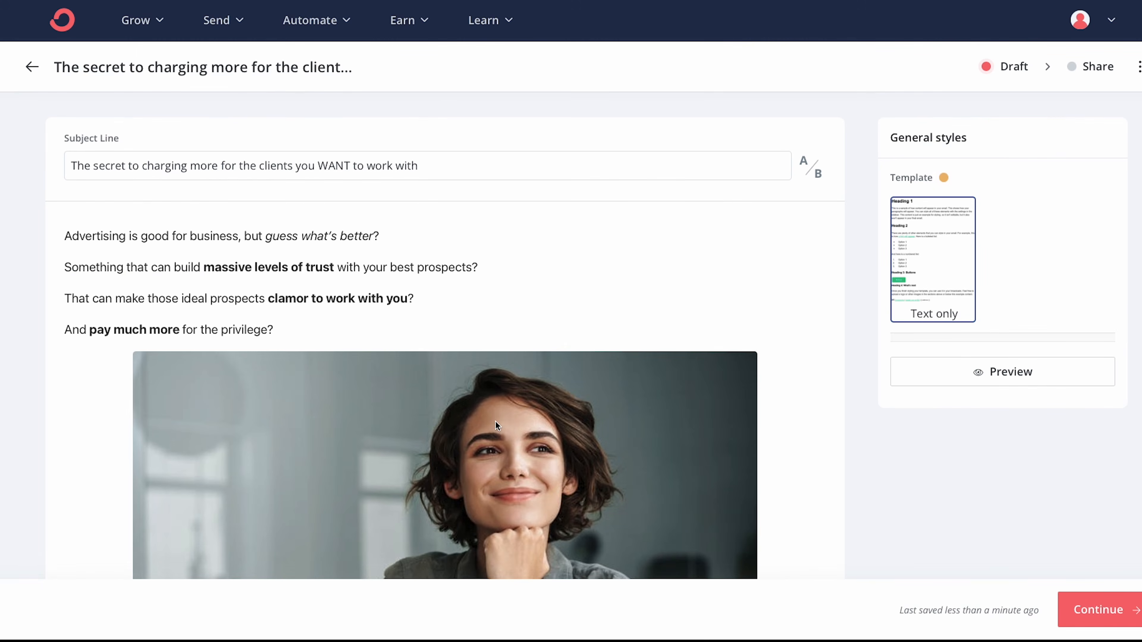
left_click(424, 397)
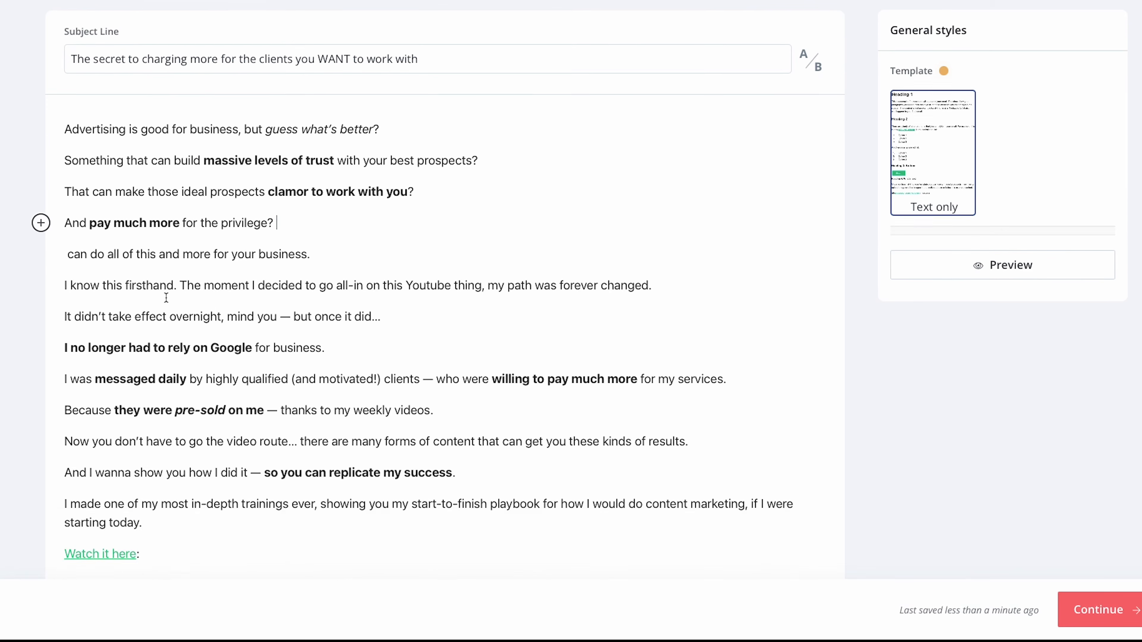
Add the greeting "Hey there," as its own line above the first sentence of the broadcast
scroll(166, 298, "up", 2)
left_click(73, 192)
type("Hey there,")
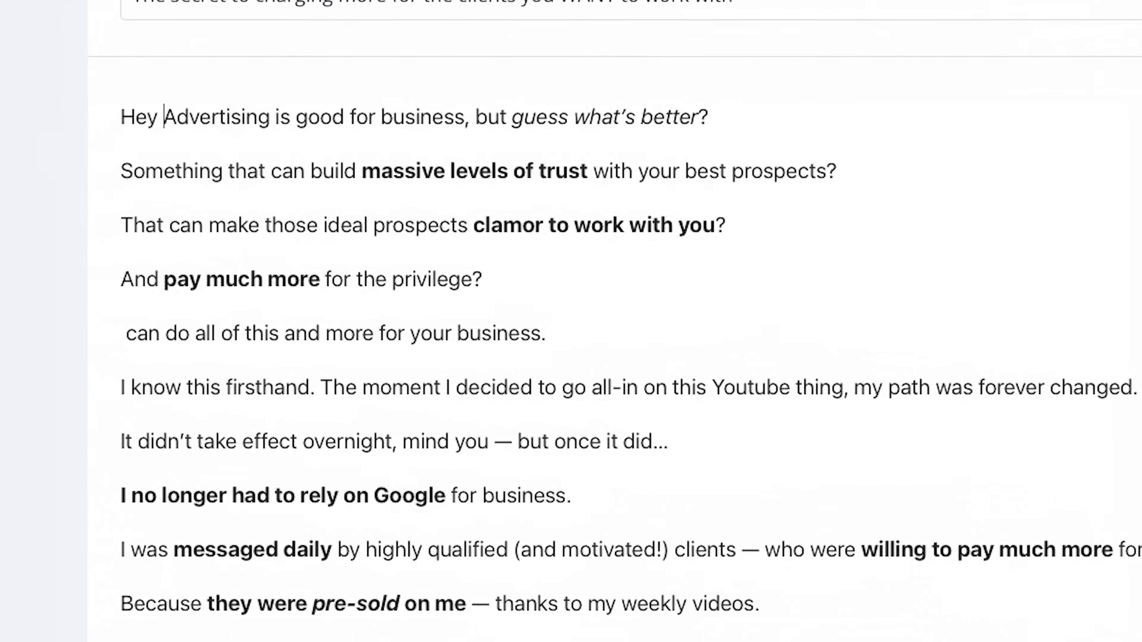
key("Return")
Personalize the greeting by inserting the subscriber first name after "Hey there,"
left_click(271, 97)
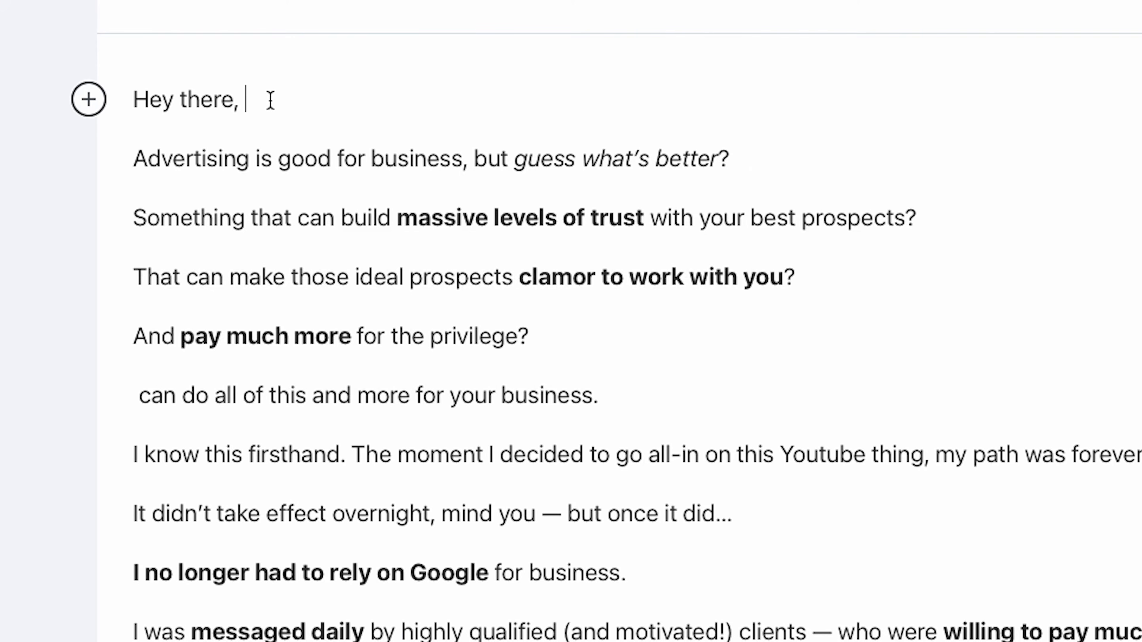
left_click(89, 100)
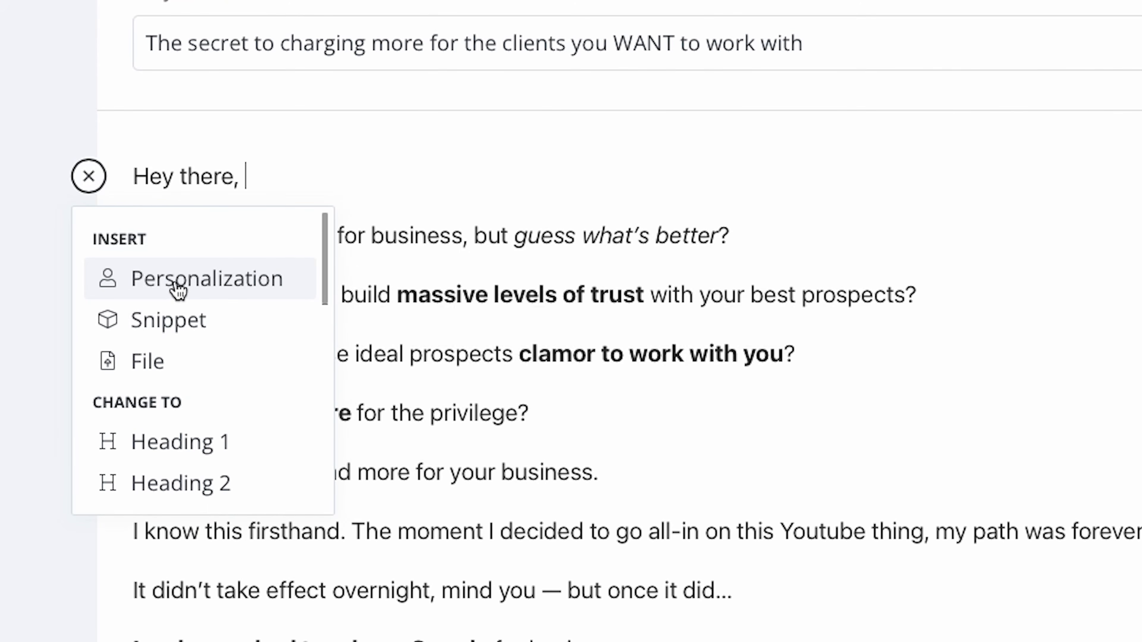
left_click(180, 203)
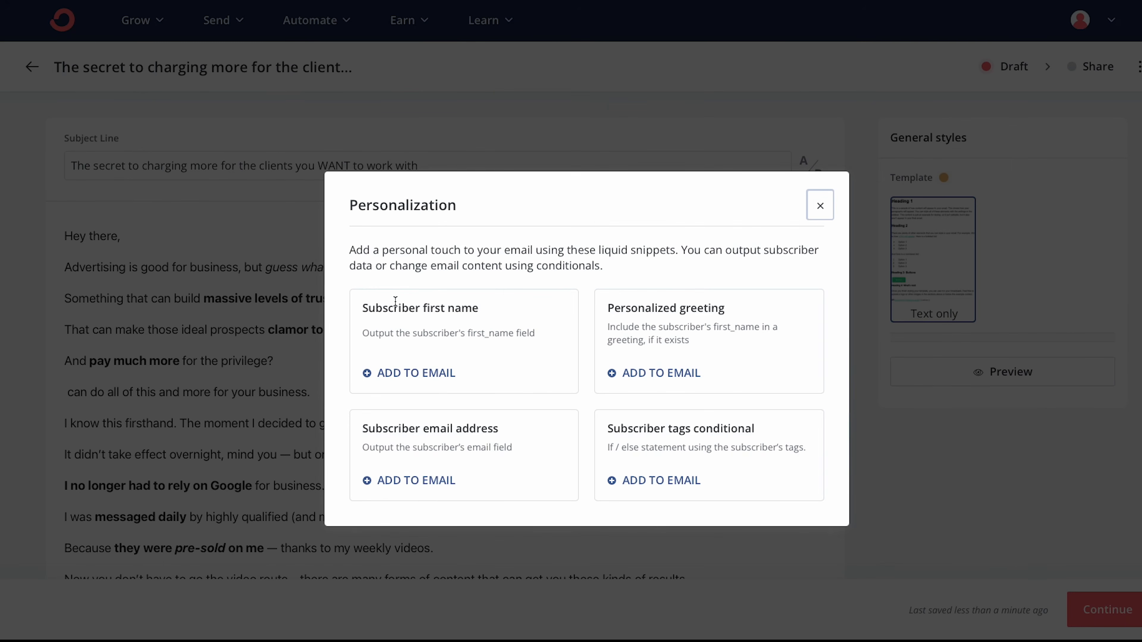
left_click(438, 373)
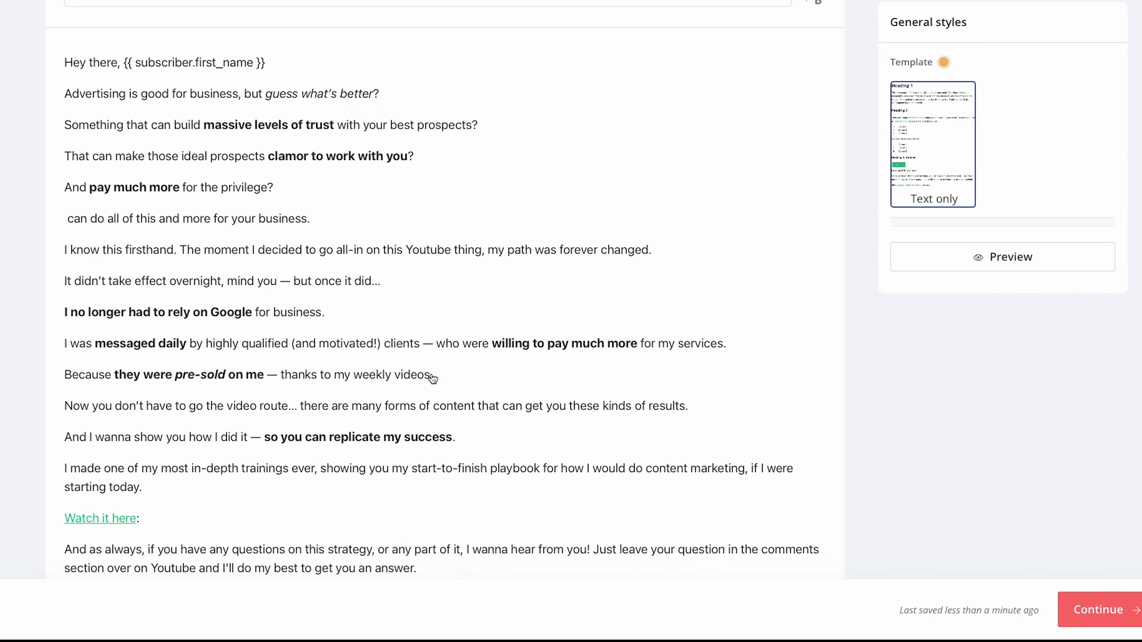
Review the broadcast draft from subject line to closing text and proceed to its sending settings
scroll(304, 225, "up", 2)
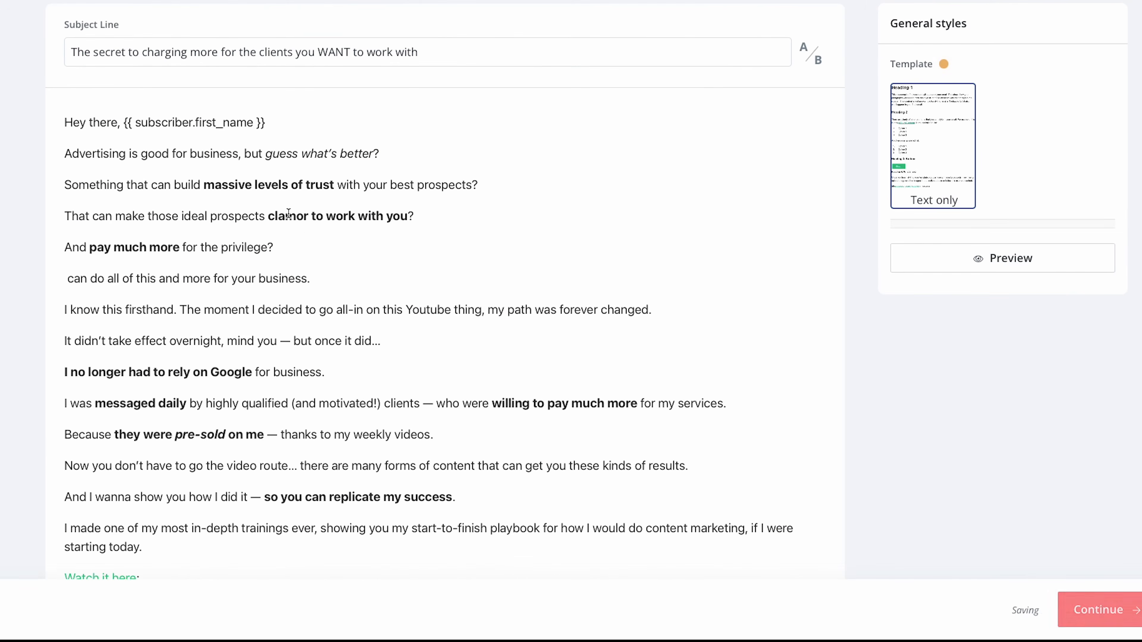
scroll(182, 132, "up", 4)
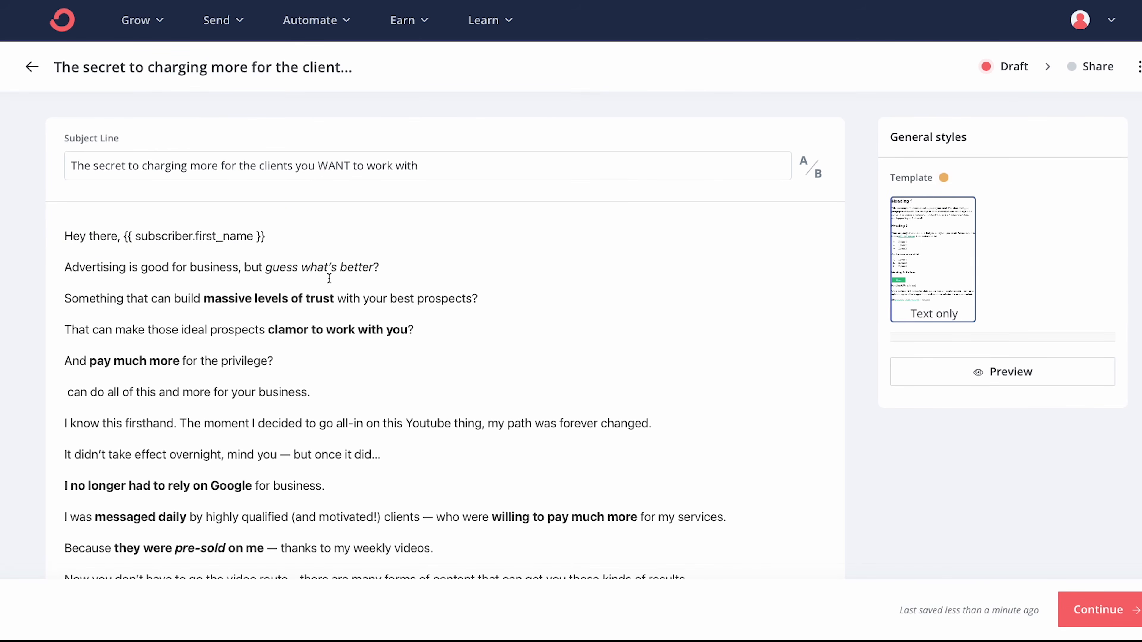
scroll(329, 278, "down", 6)
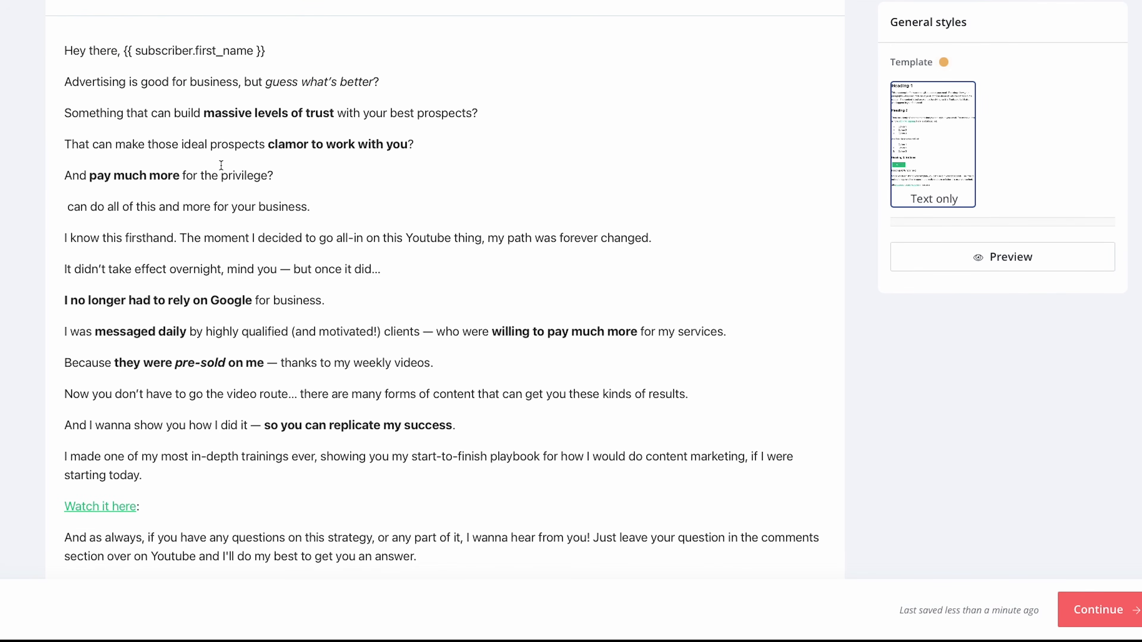
scroll(645, 310, "down", 2)
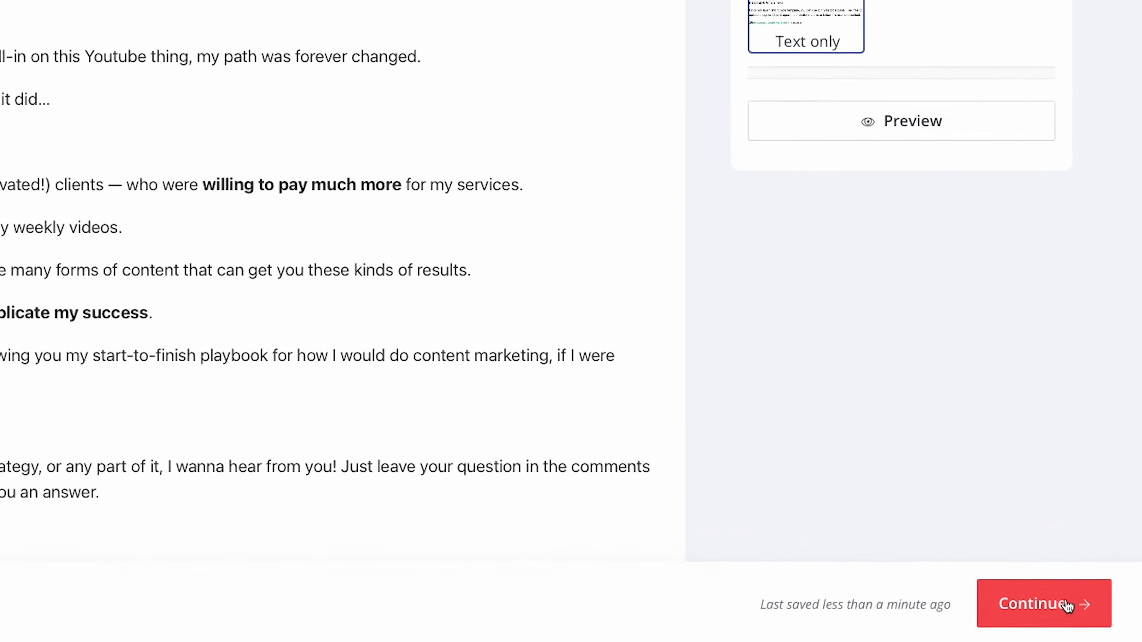
left_click(1116, 611)
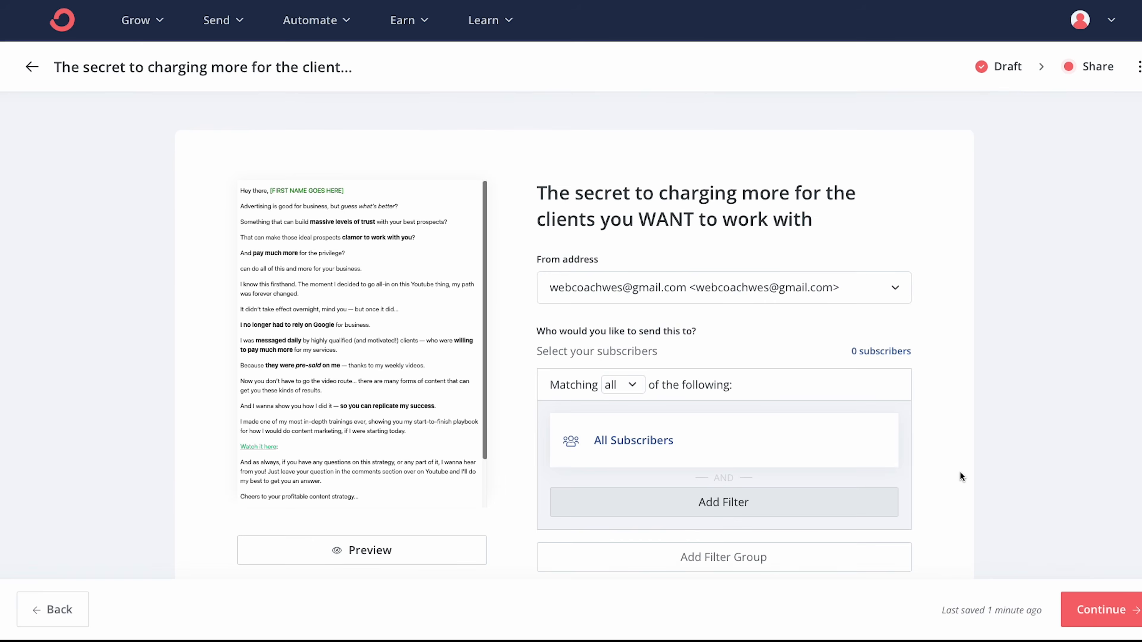
Set the broadcast's send time to Mar 29, 2022 at 2:00 PM, keeping All Subscribers as recipients
scroll(960, 472, "down", 1)
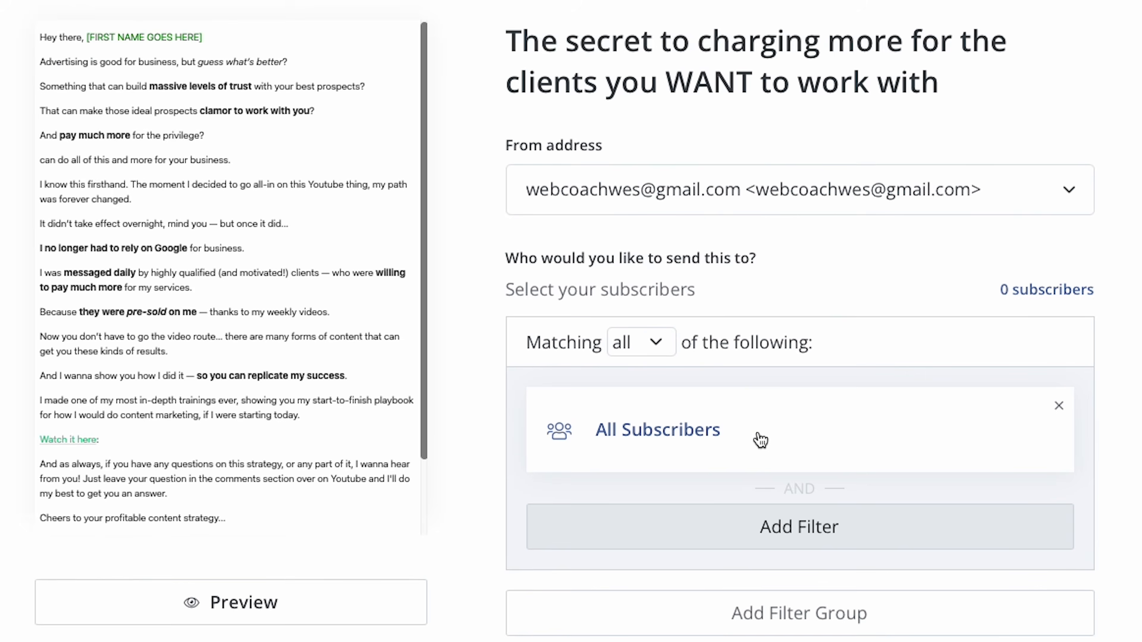
scroll(760, 440, "down", 3)
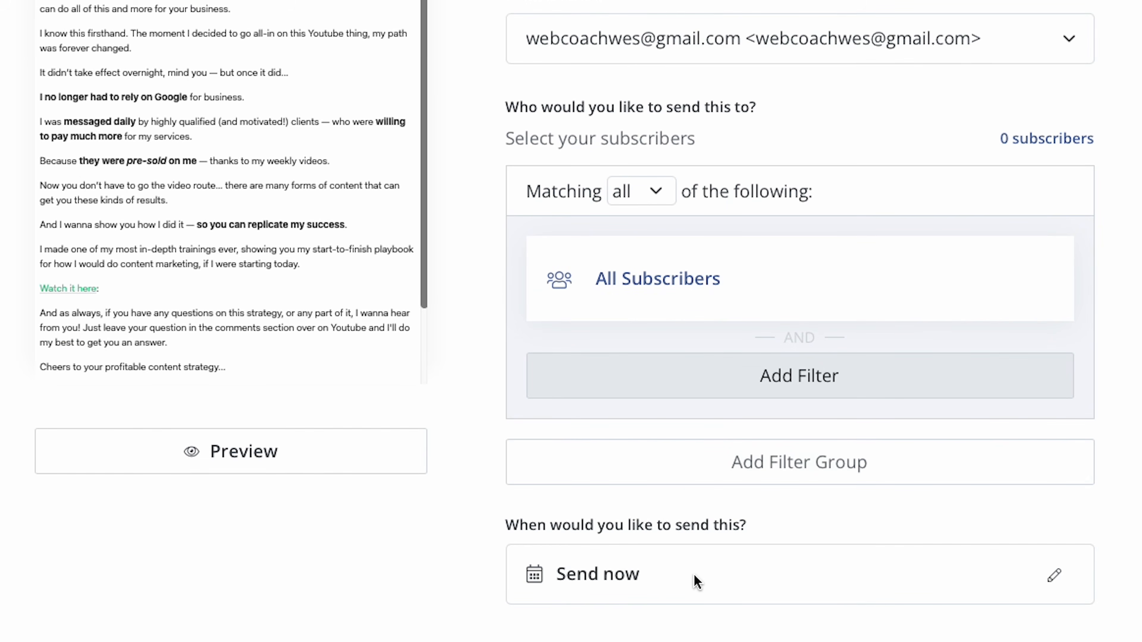
left_click(1054, 575)
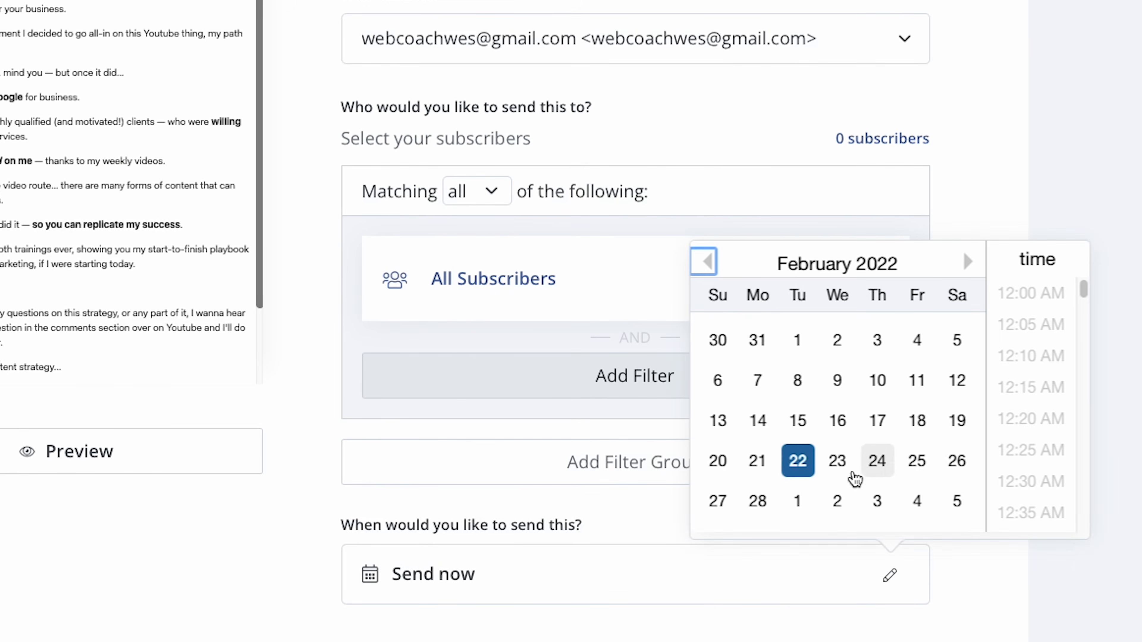
left_click(798, 501)
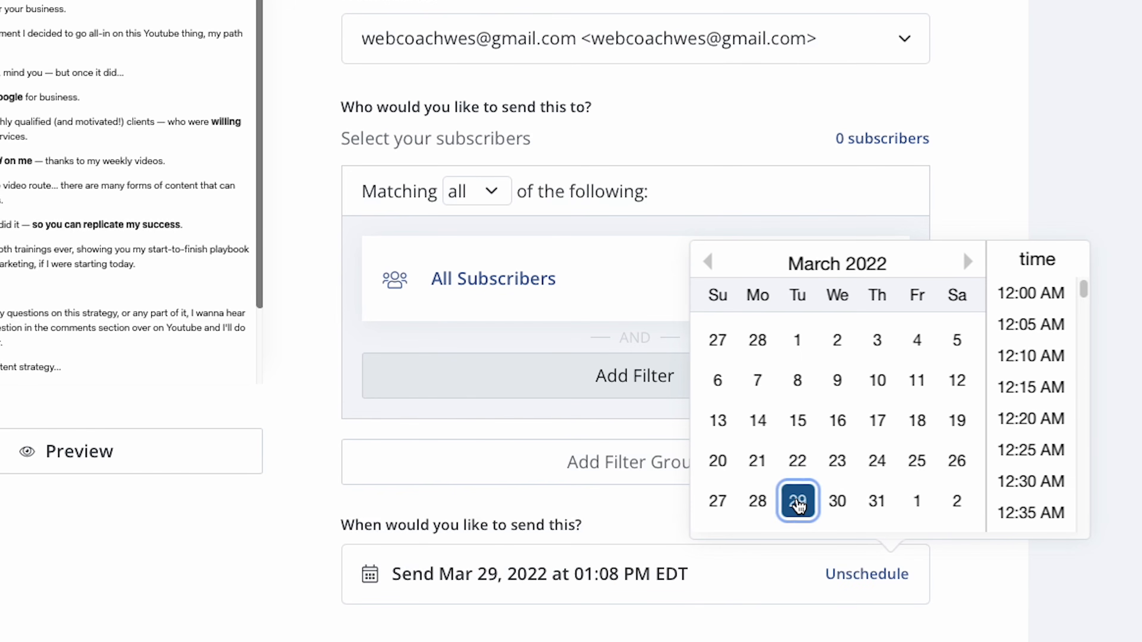
scroll(1034, 387, "down", 15)
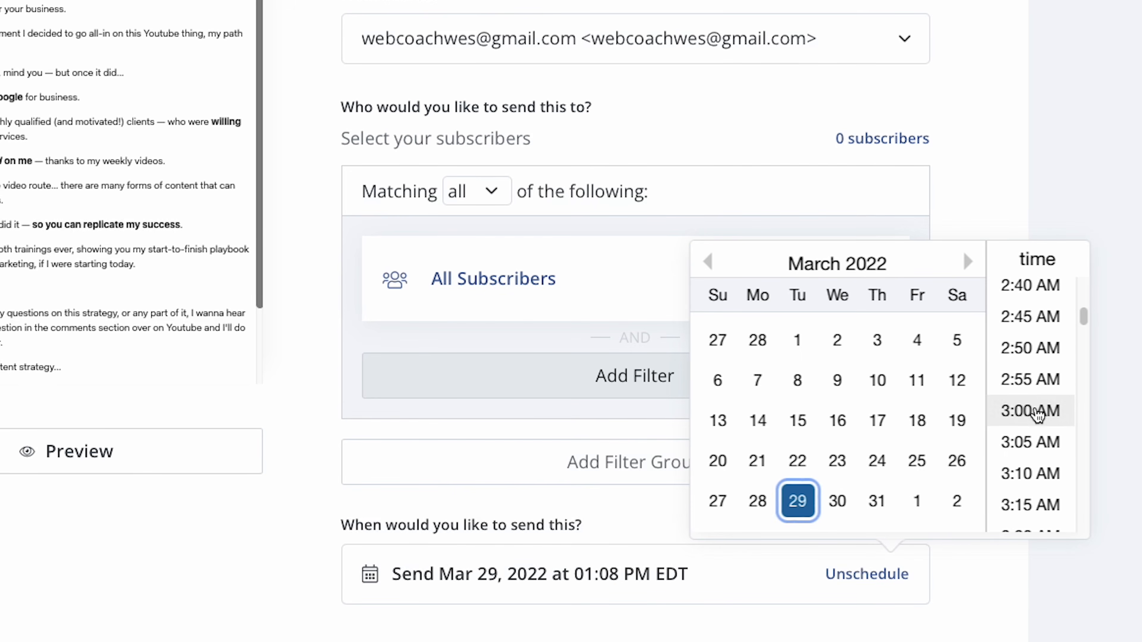
scroll(1032, 408, "down", 20)
left_click(1034, 472)
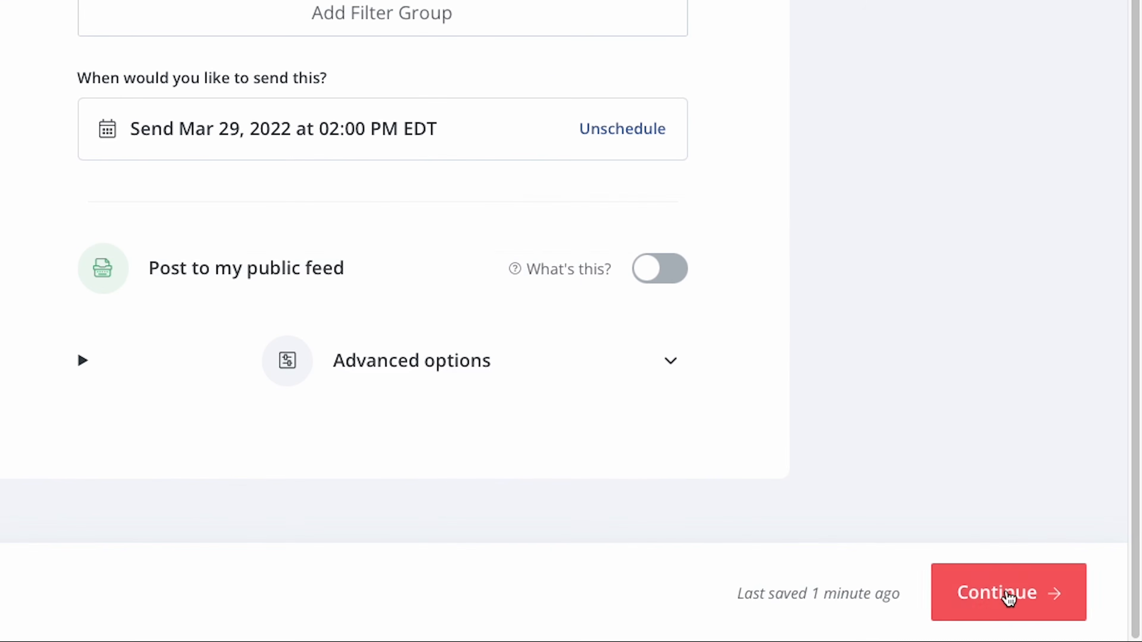
Proceed to the broadcast's final review, schedule it, and dismiss the confirmation without posting it to the public feed
left_click(1079, 607)
scroll(754, 280, "down", 10)
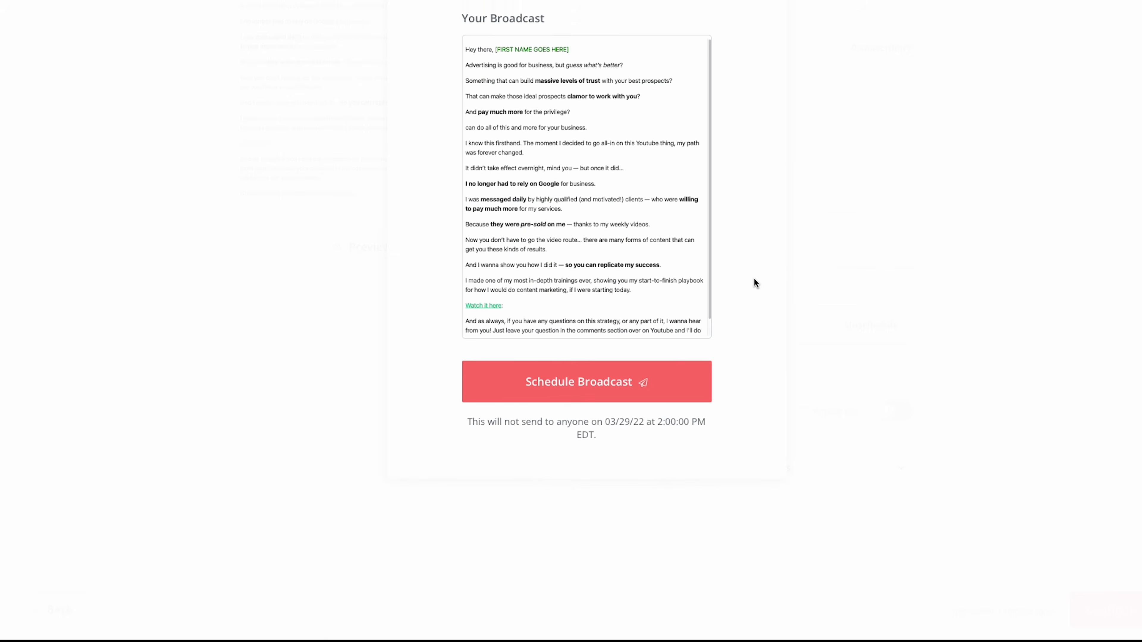
left_click(559, 418)
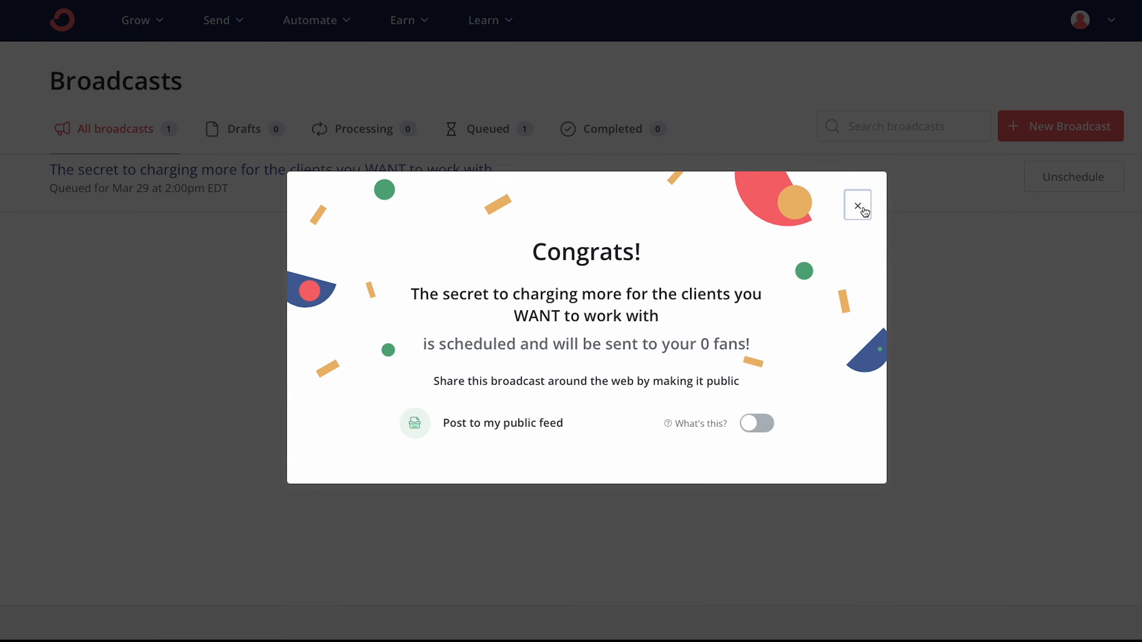
left_click(860, 211)
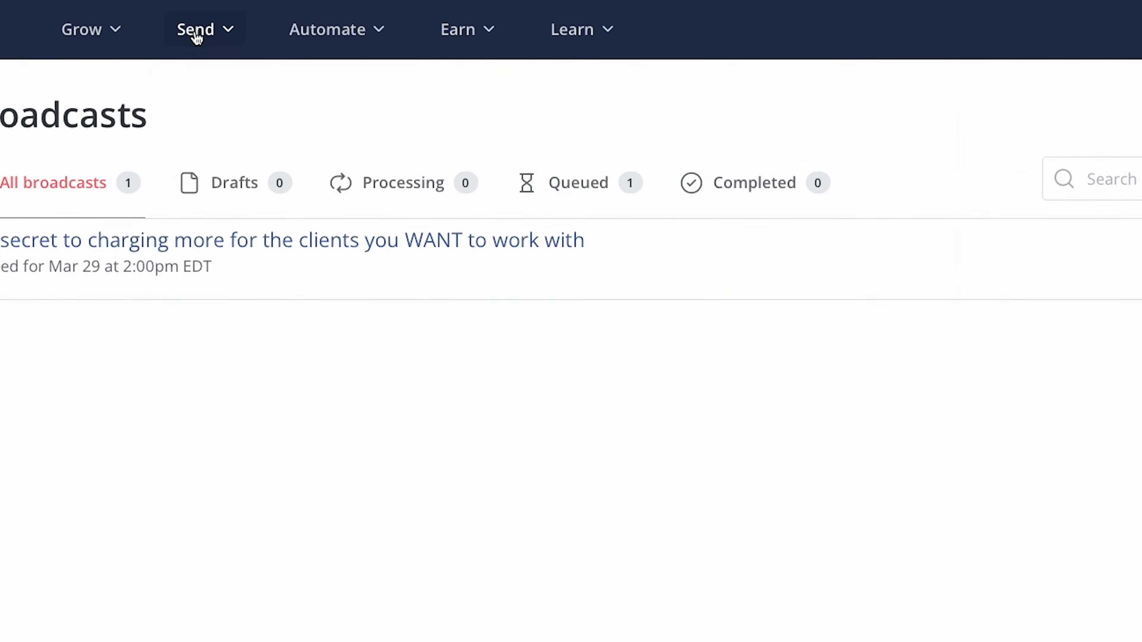
Create a new email sequence named "Nurture Sequence"
left_click(196, 37)
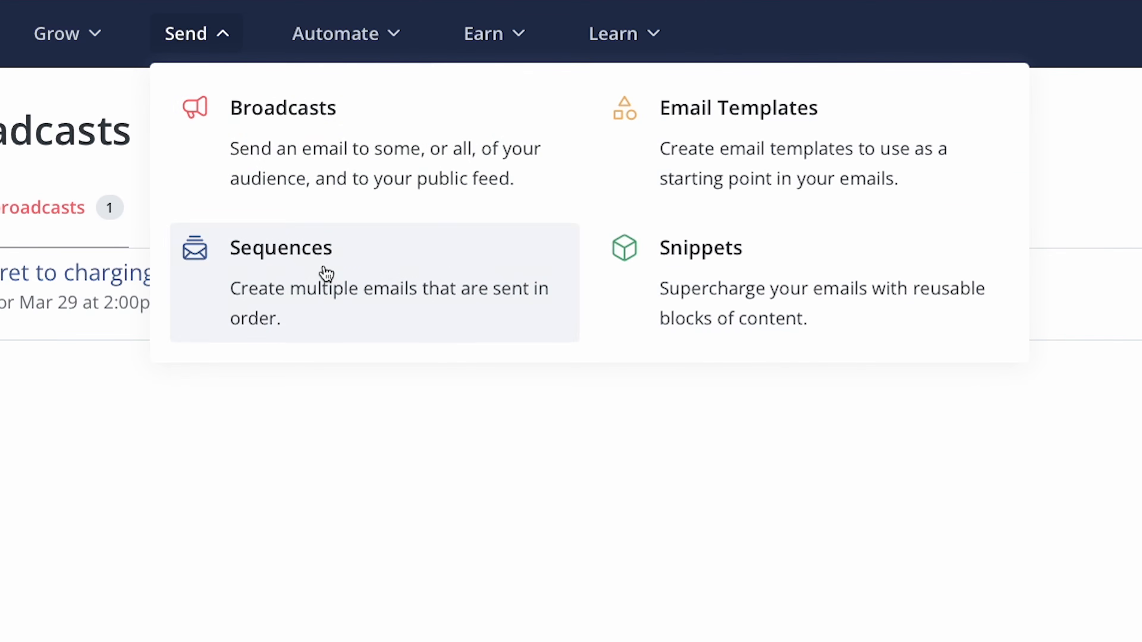
left_click(326, 273)
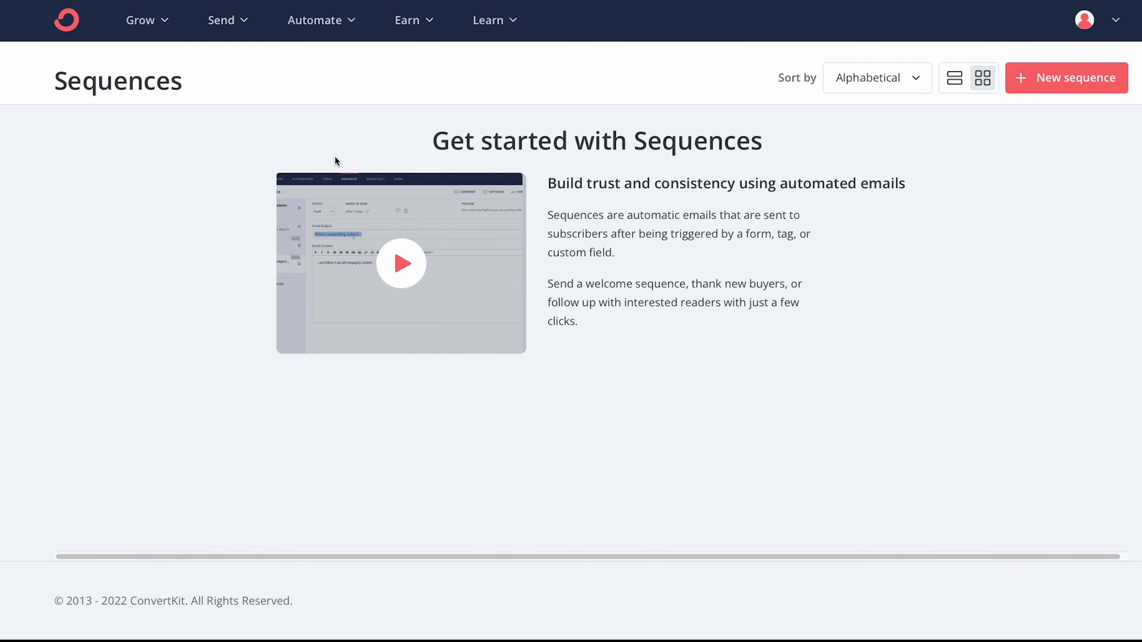
left_click(1048, 78)
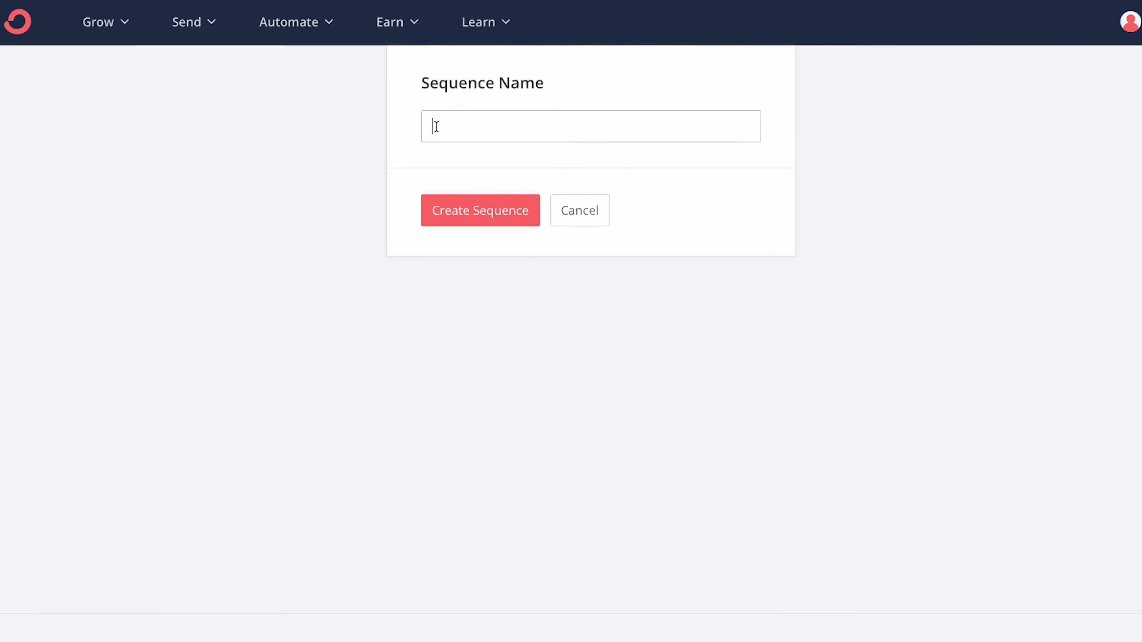
type("Nurture Sequence")
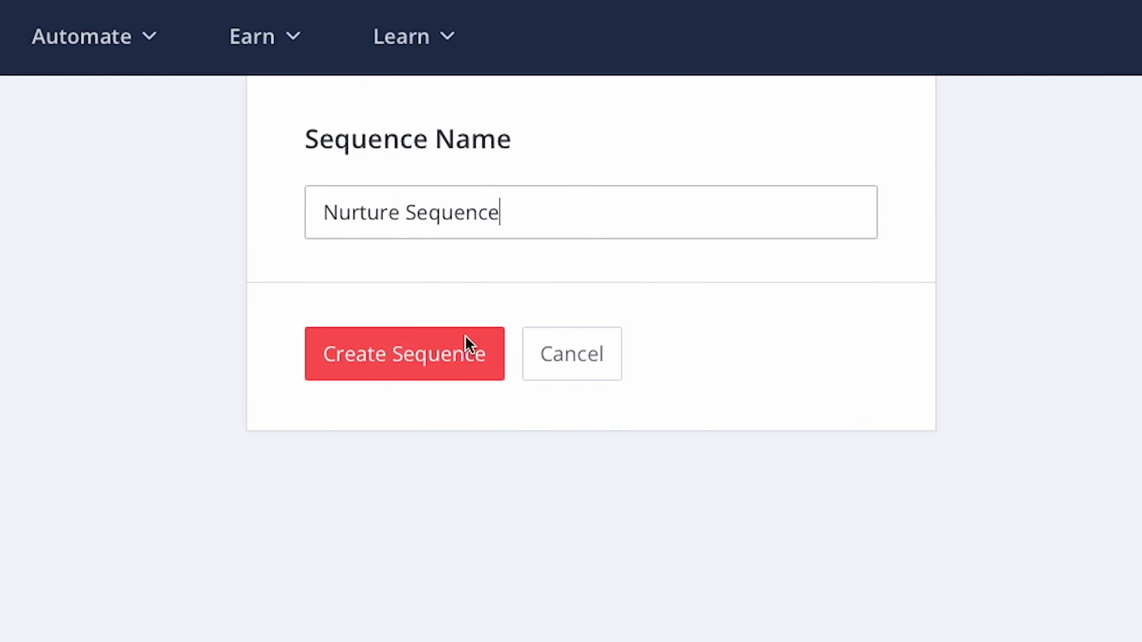
left_click(401, 365)
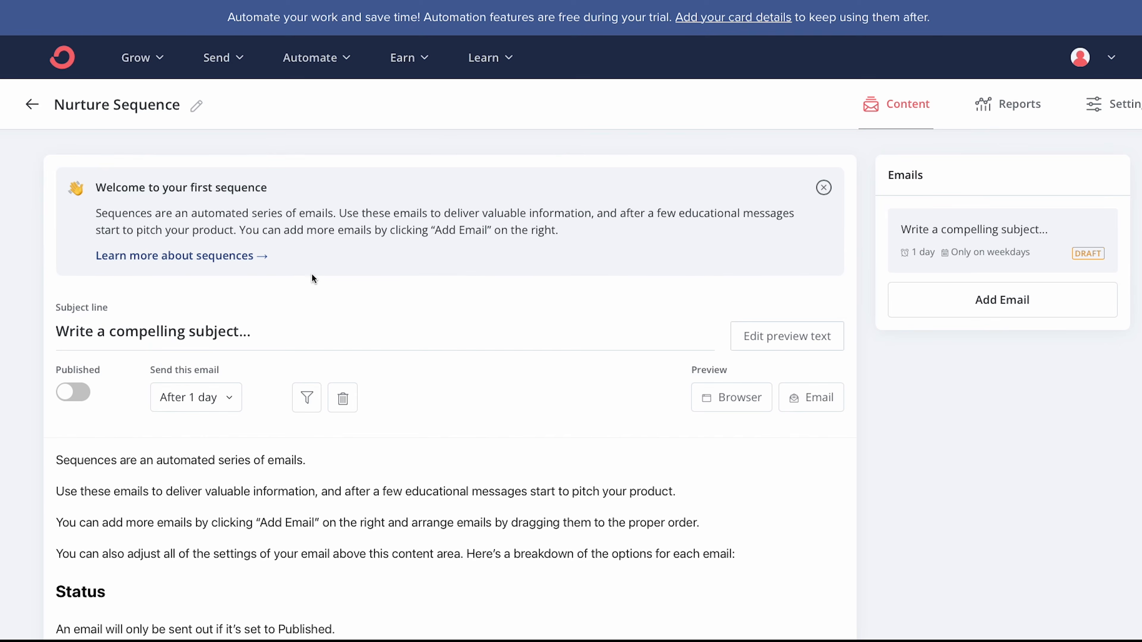
Set the first sequence email's subject line to "The secret to charging more for the clients you WANT to work with"
scroll(313, 273, "down", 1)
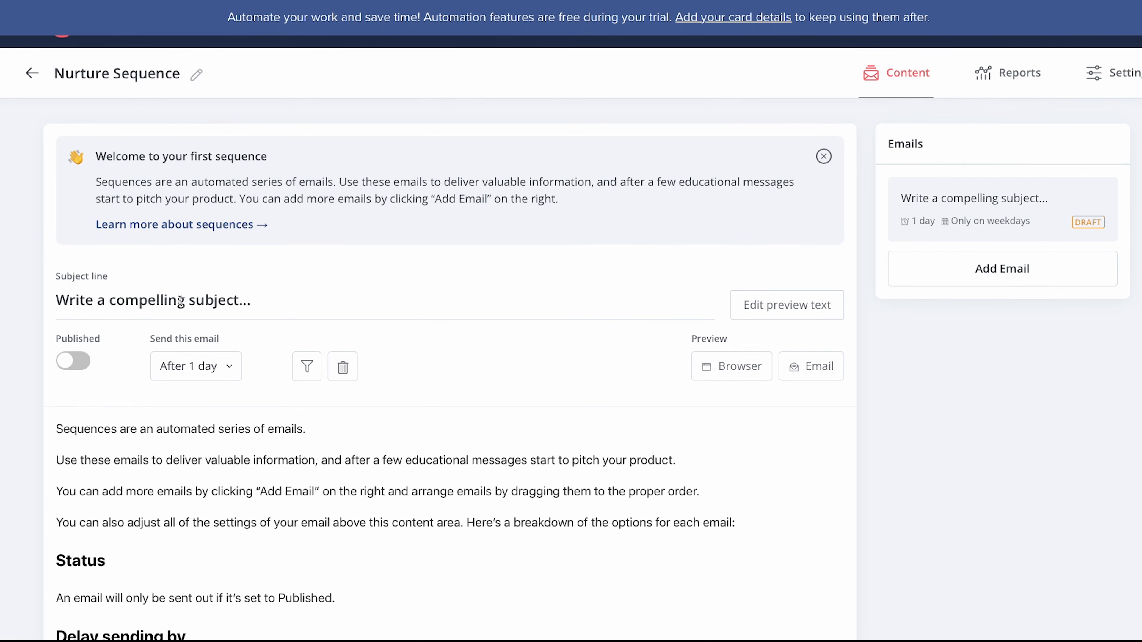
left_click(197, 303)
key("ctrl+v")
Delete all the placeholder body text from the sequence's first email, keeping the unsubscribe footer
scroll(316, 372, "down", 6)
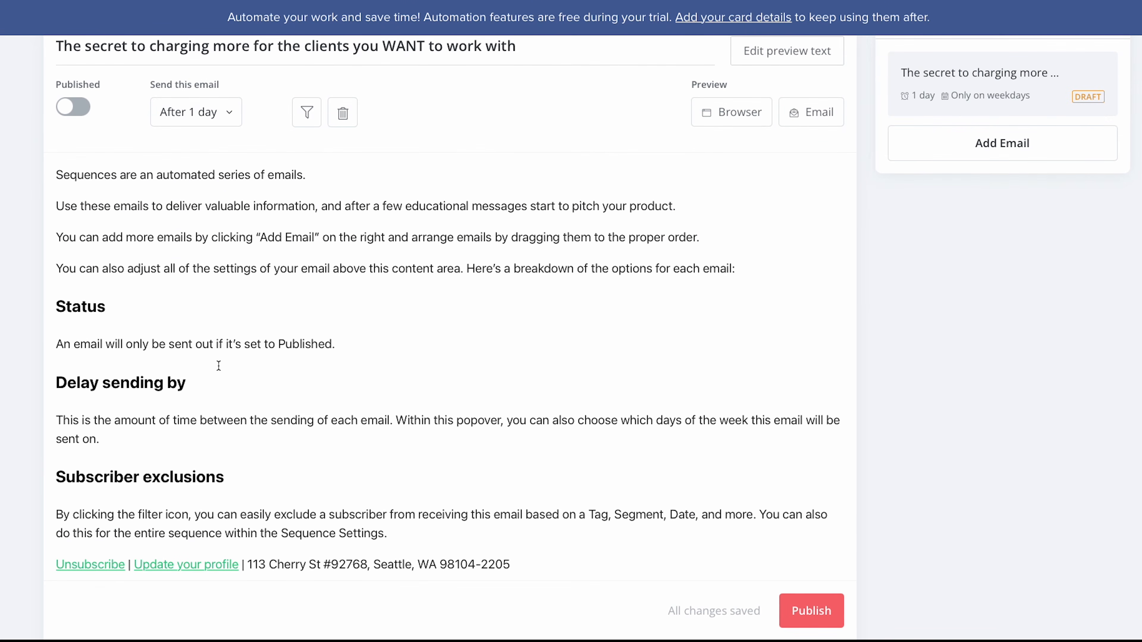
left_click(60, 175)
left_click_drag(60, 175, 317, 409)
scroll(167, 269, "down", 1)
left_click_drag(385, 501, 55, 138)
key("BackSpace")
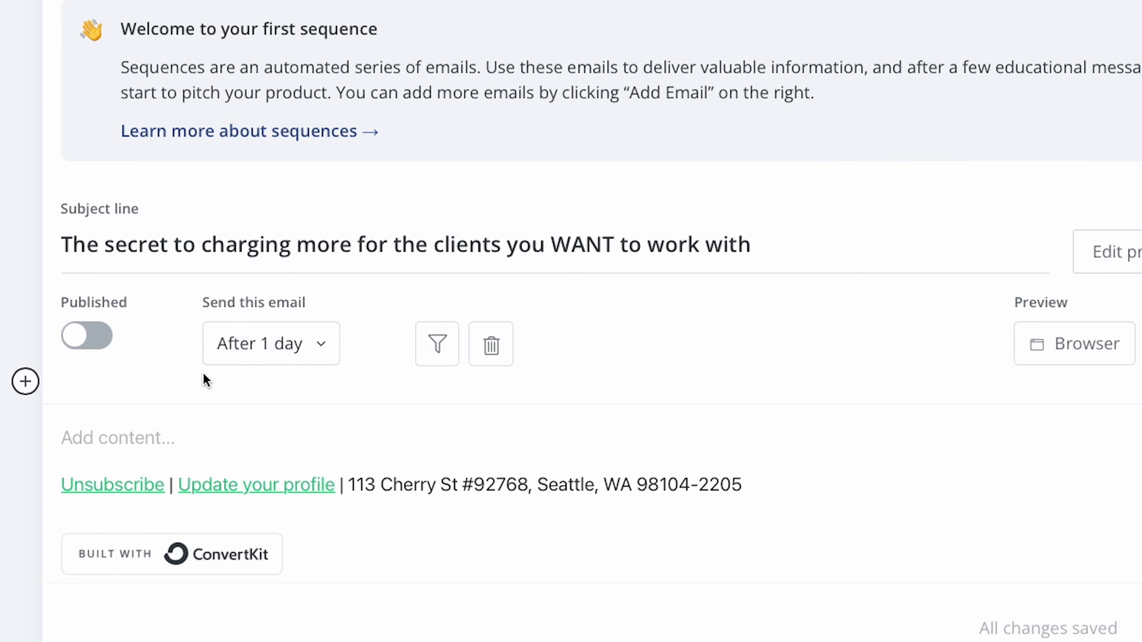
Set the first sequence email to send 5 days after the last email
left_click(320, 343)
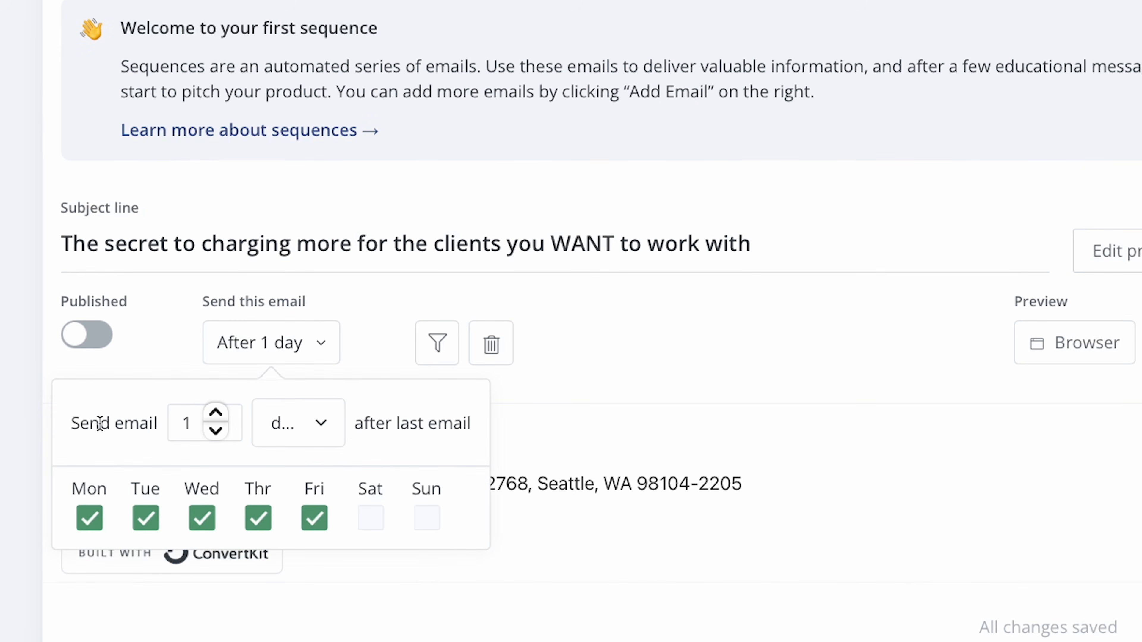
left_click(317, 425)
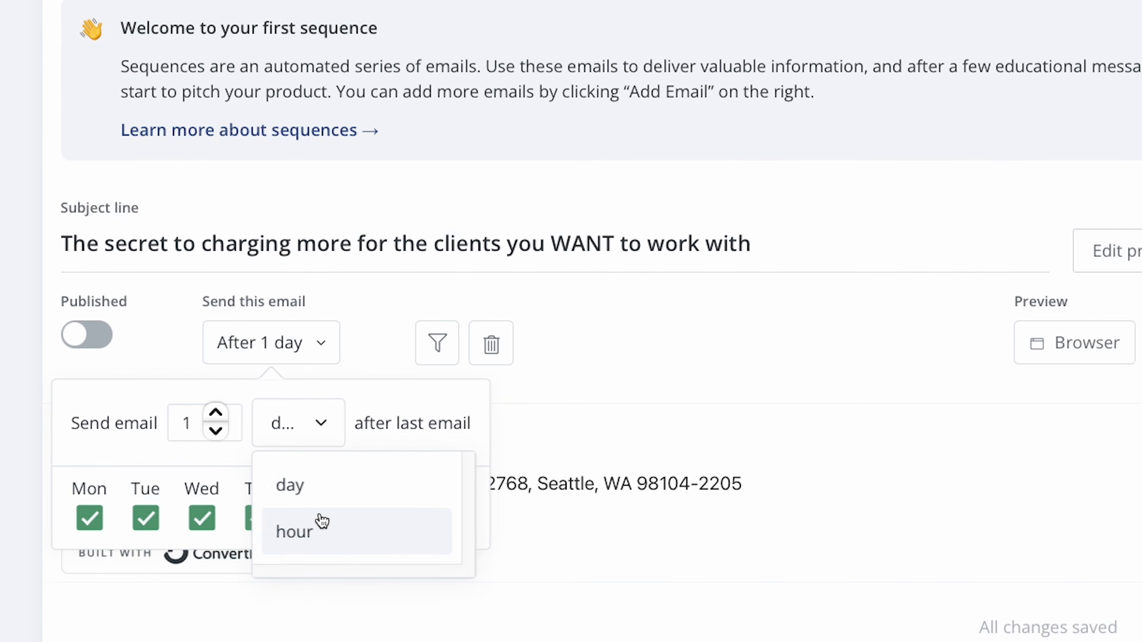
left_click(325, 485)
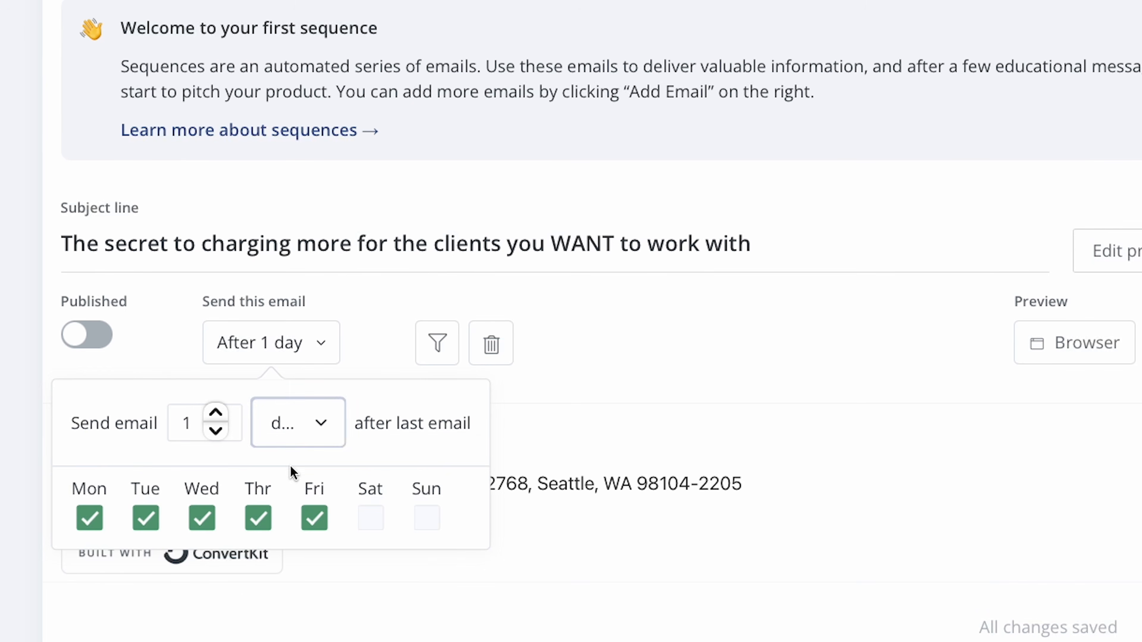
left_click_drag(189, 424, 176, 425)
type("7")
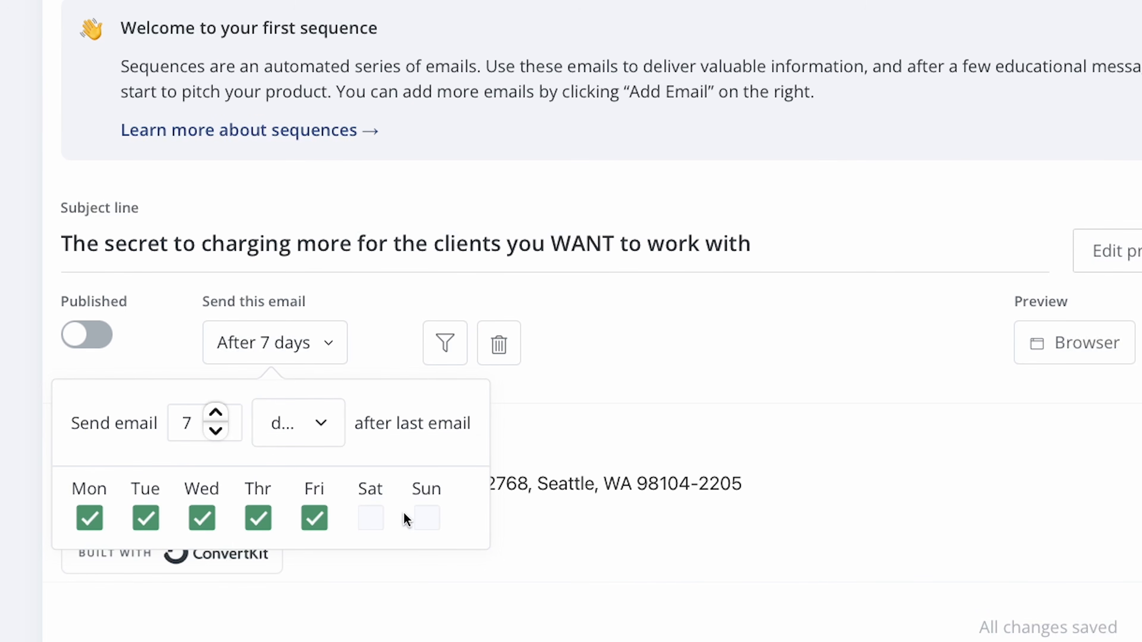
left_click(216, 431)
left_click(216, 431)
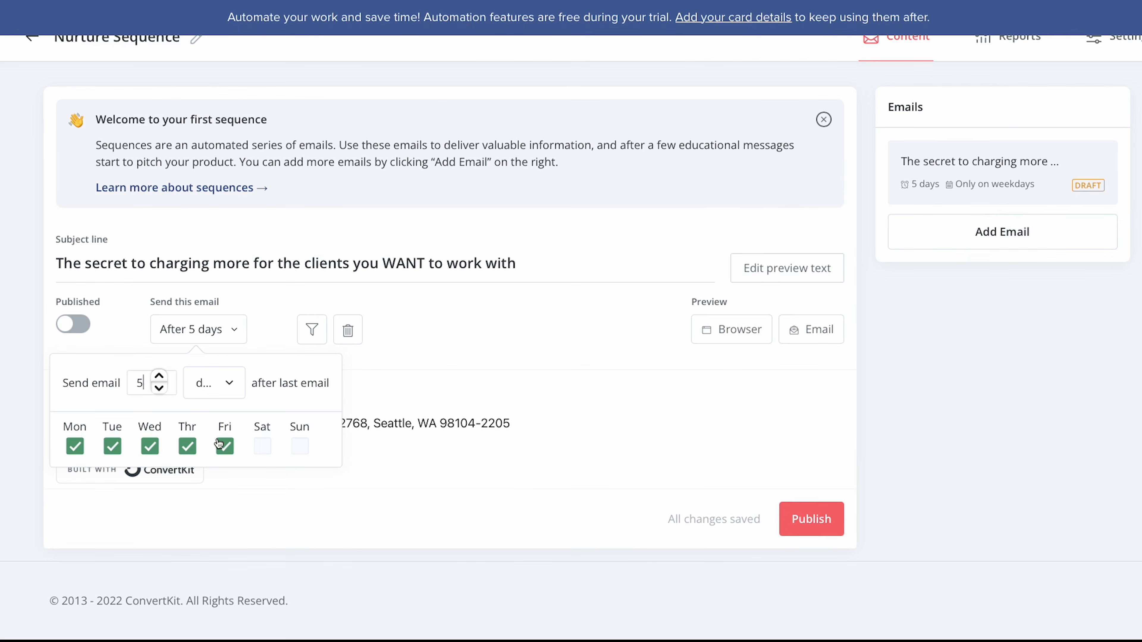
key("Return")
Fill the first email's body with the content marketing message and its video thumbnail, and review it down to the footer
left_click(74, 395)
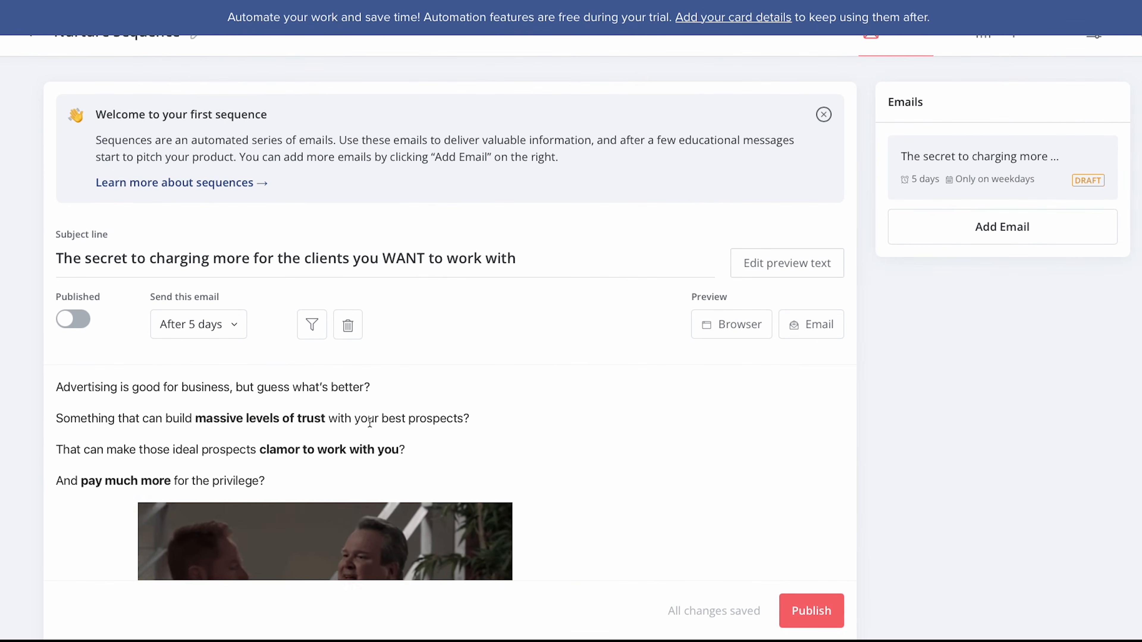
scroll(330, 419, "down", 10)
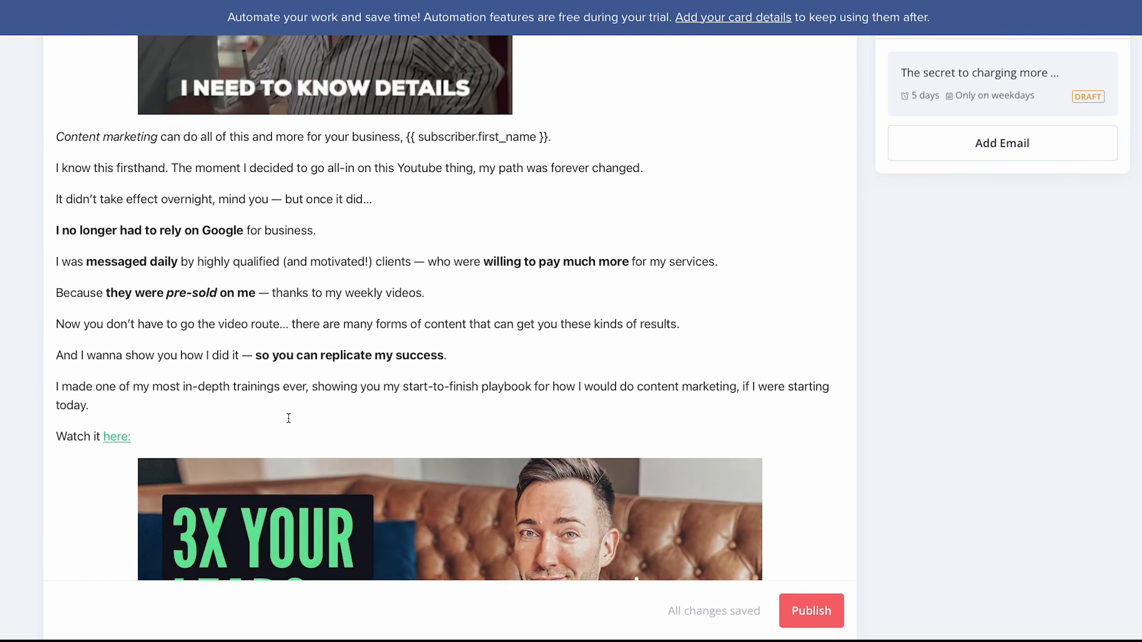
scroll(296, 419, "down", 3)
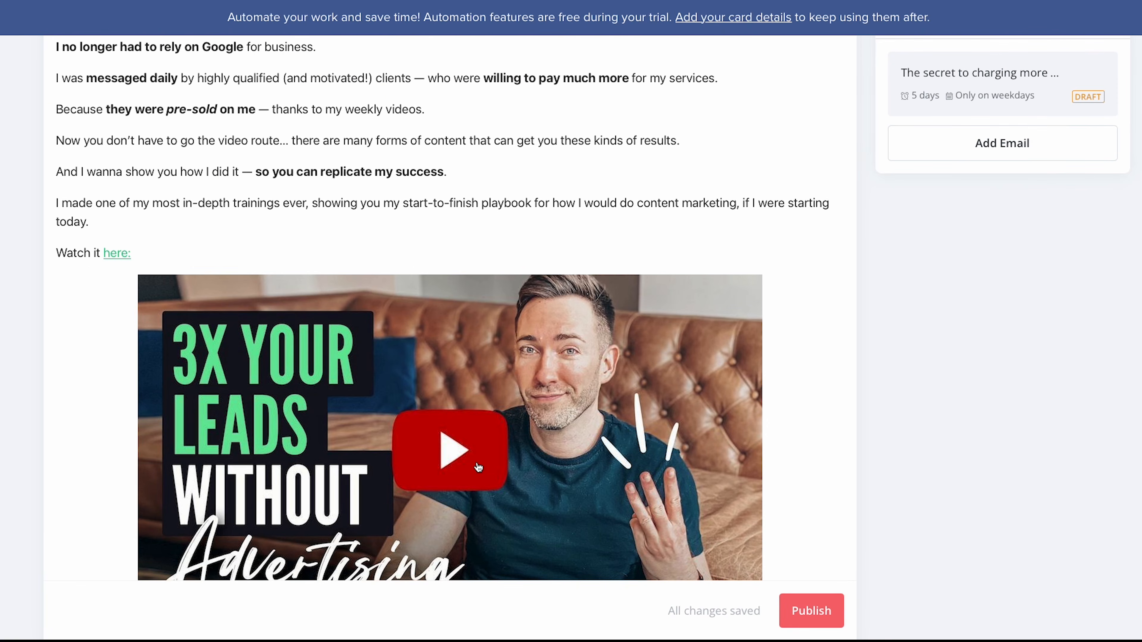
scroll(479, 468, "down", 1)
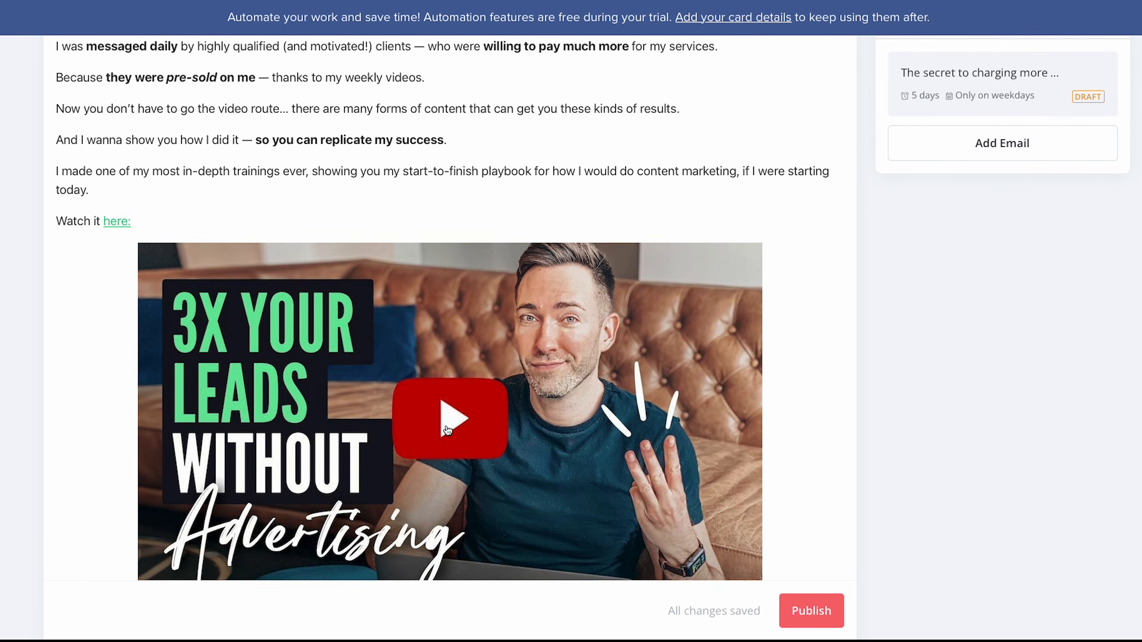
scroll(447, 430, "down", 1)
scroll(541, 412, "down", 3)
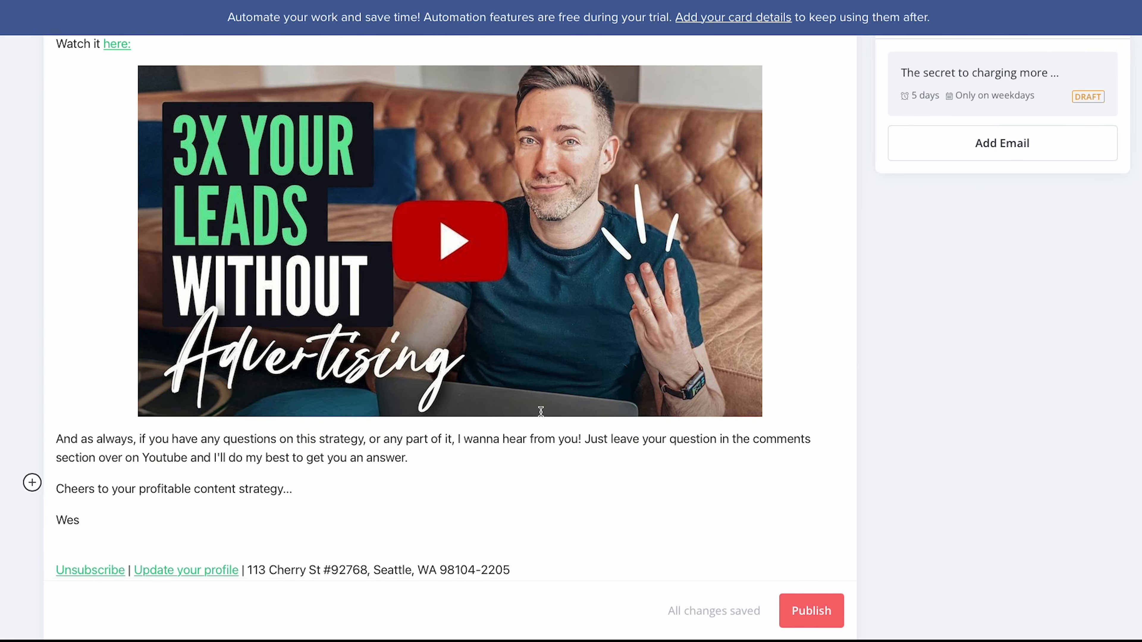
scroll(539, 412, "down", 2)
scroll(558, 410, "up", 15)
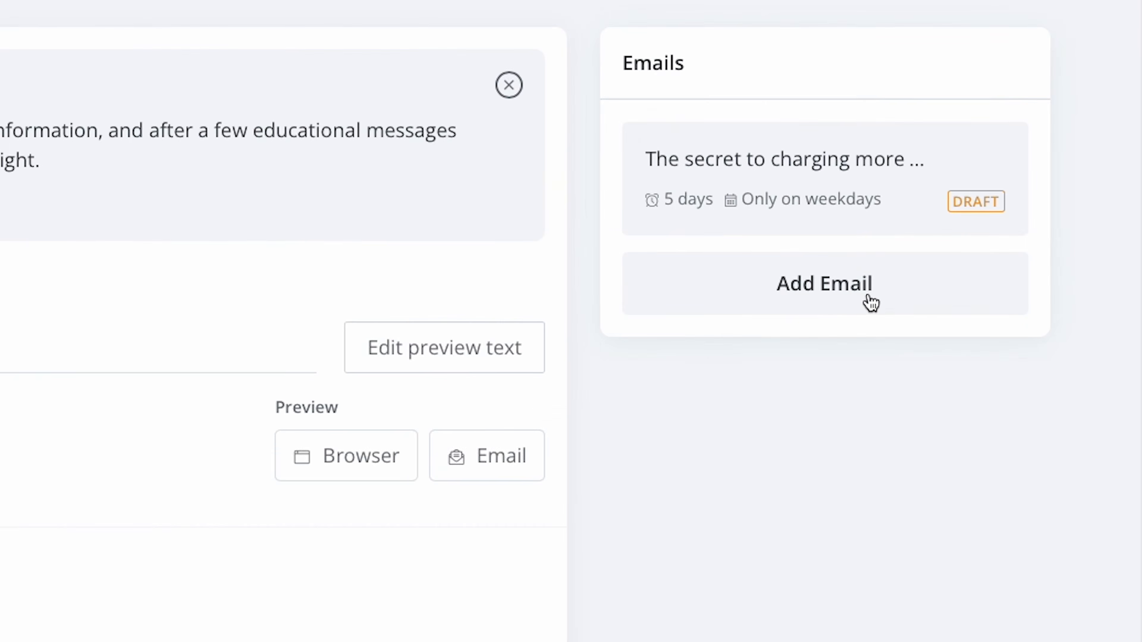
Add a second email to the sequence and set it to send 5 days after the last email
left_click(870, 299)
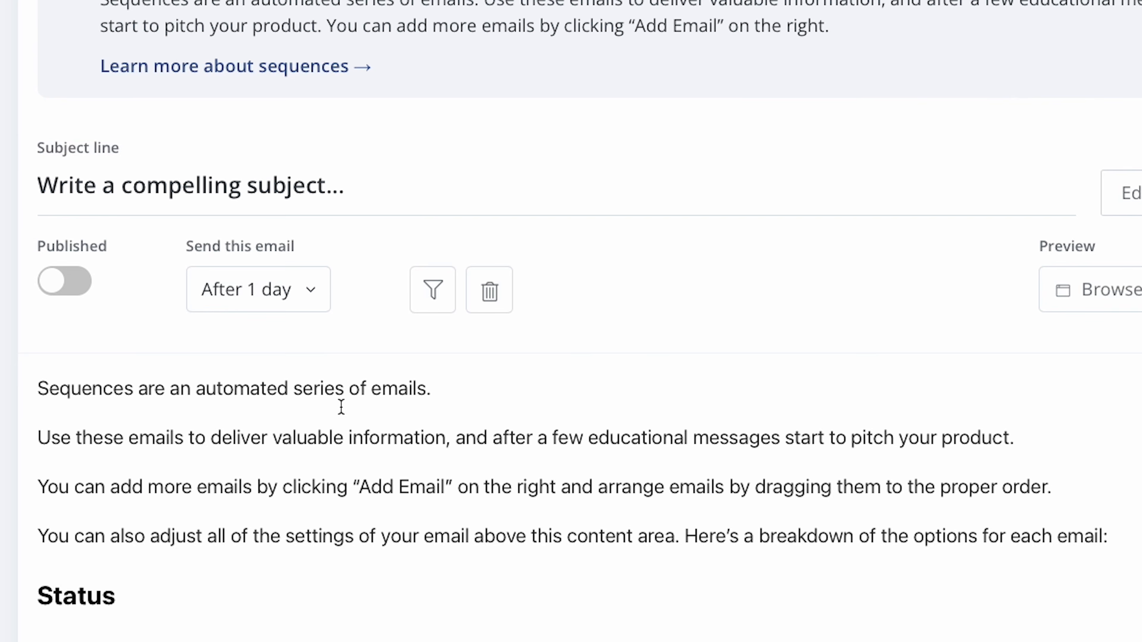
left_click(316, 293)
double_click(170, 375)
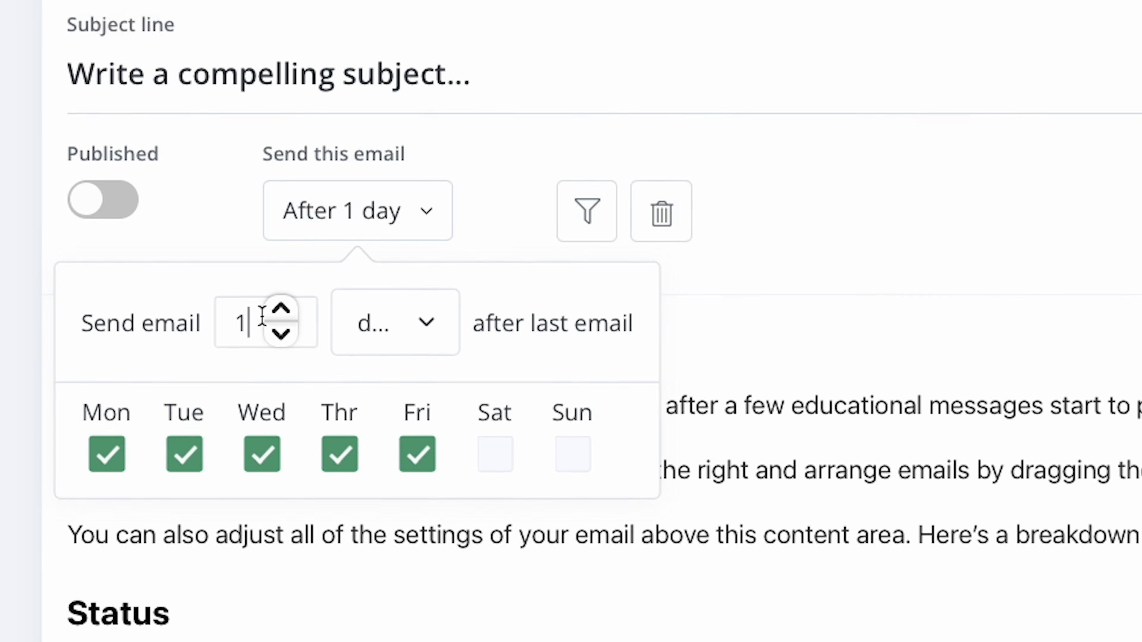
type("5")
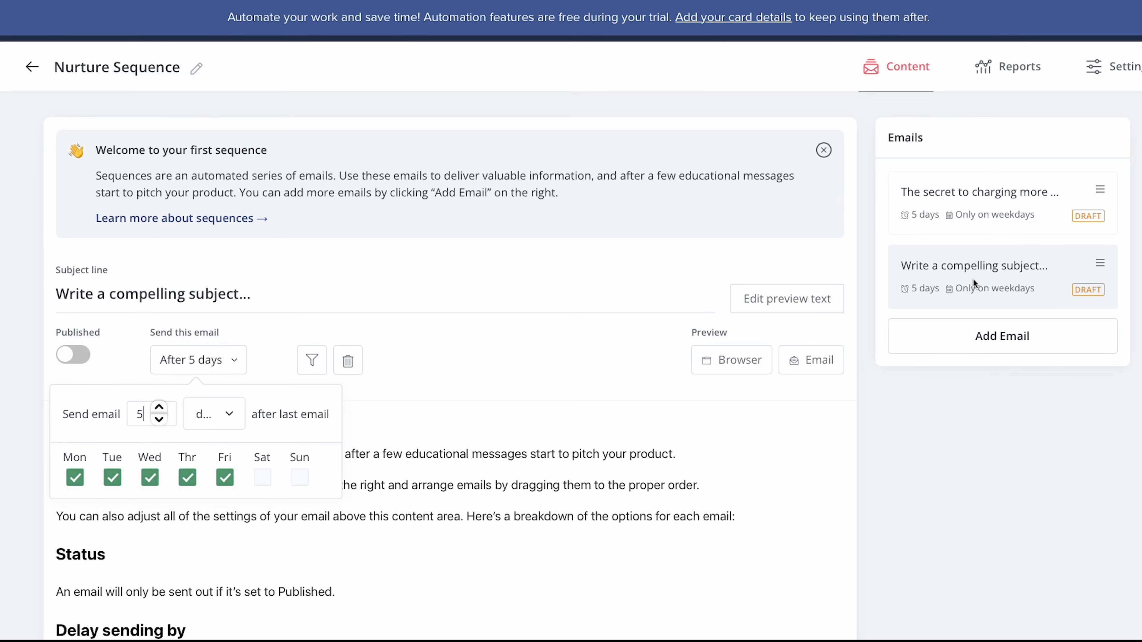
Add a third email to the nurture sequence
left_click(988, 337)
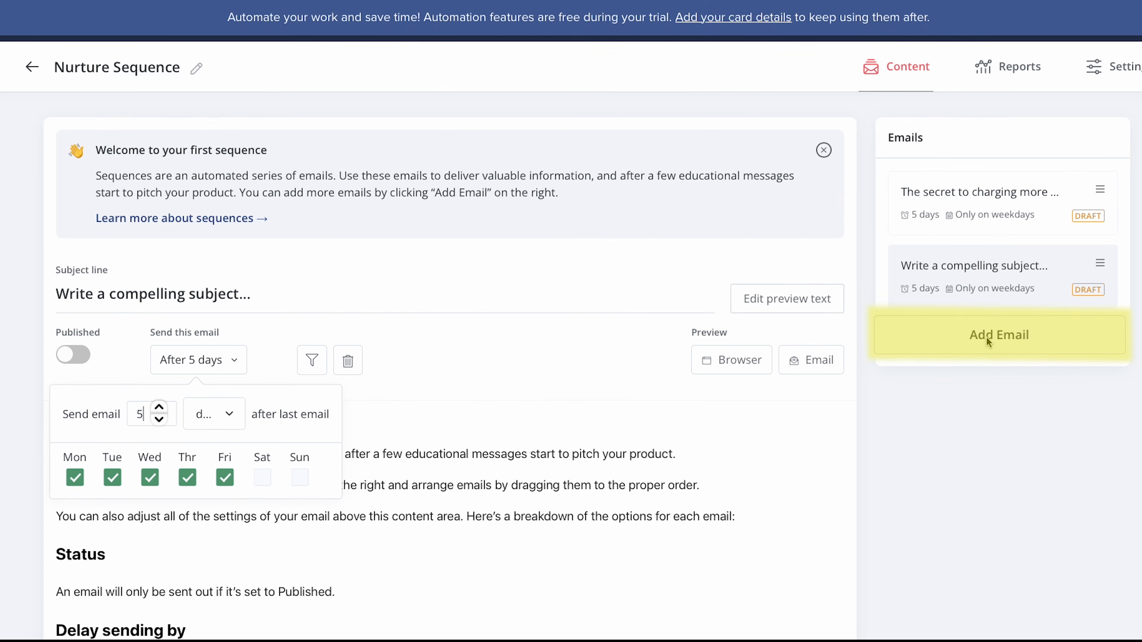